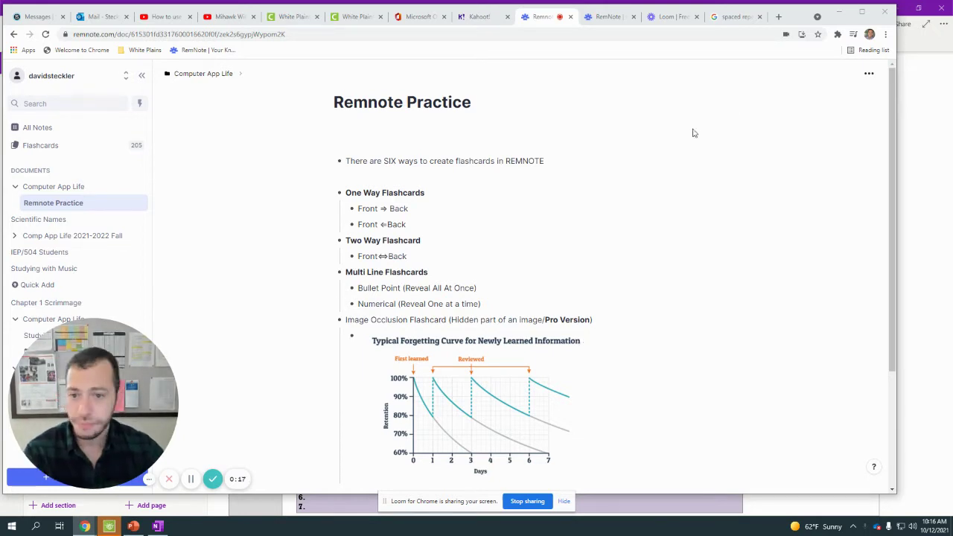
Step: Highlight the One Way and Two Way Flashcard headings, then switch to the PowerPoint deck
drag(419, 190, 345, 192)
drag(422, 240, 345, 241)
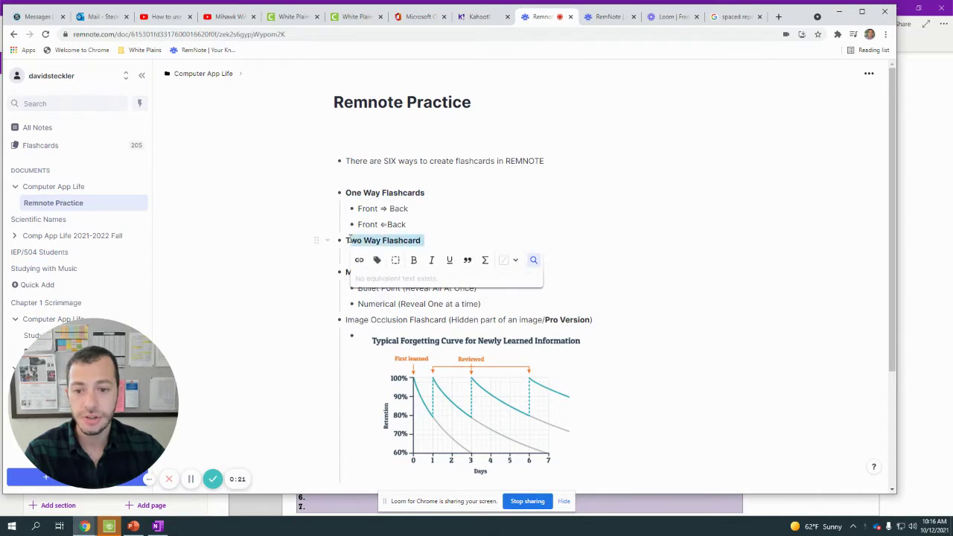
click(430, 227)
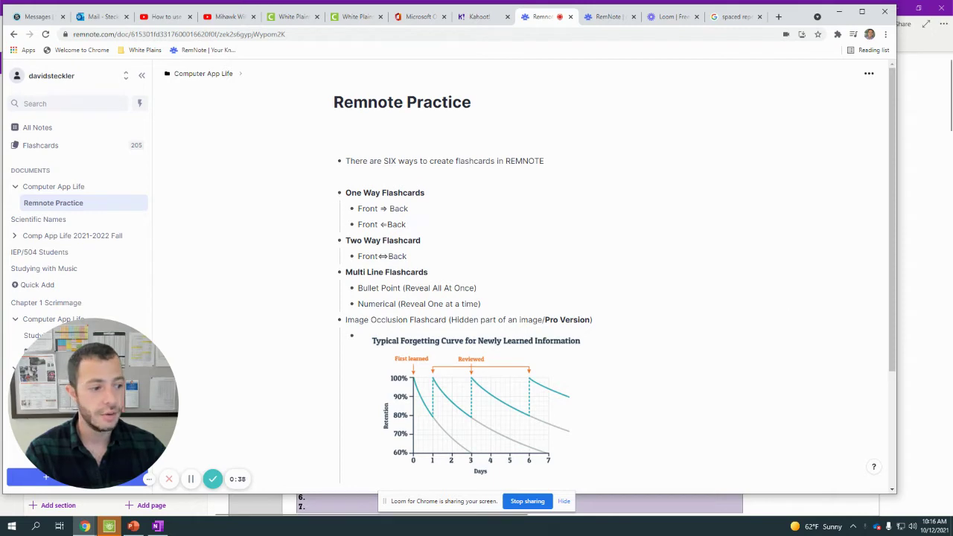
key(alt+Tab)
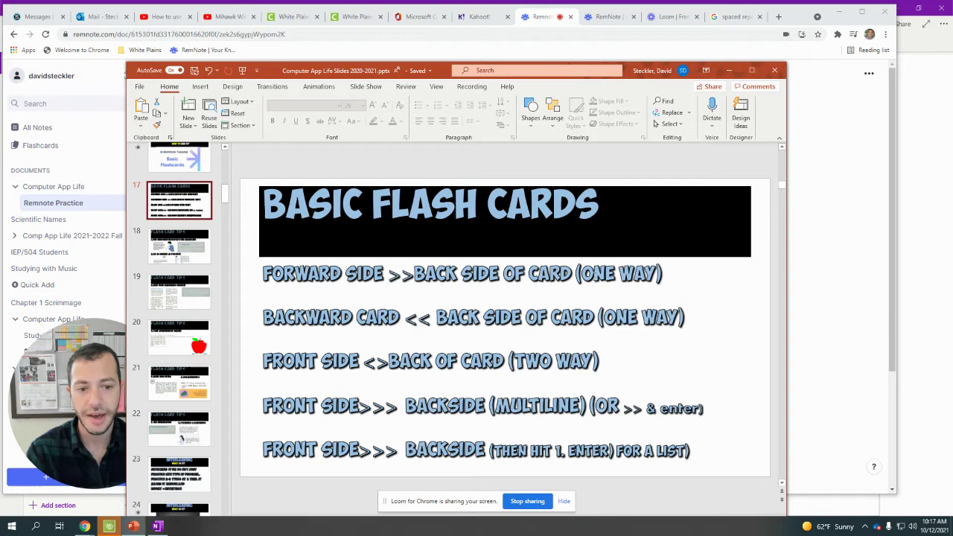
Step: Below the forgetting-curve chart, add the card 'Hermann Ebbinghaus>> Was a german Psycologist who founded the forgetting curve.'
click(825, 267)
scroll(543, 272, down, 2)
click(529, 350)
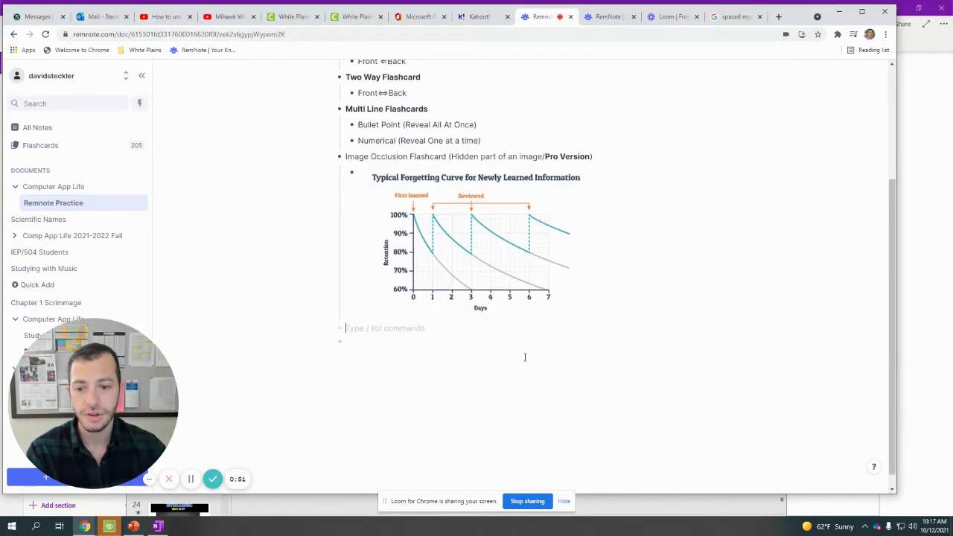
key(Return)
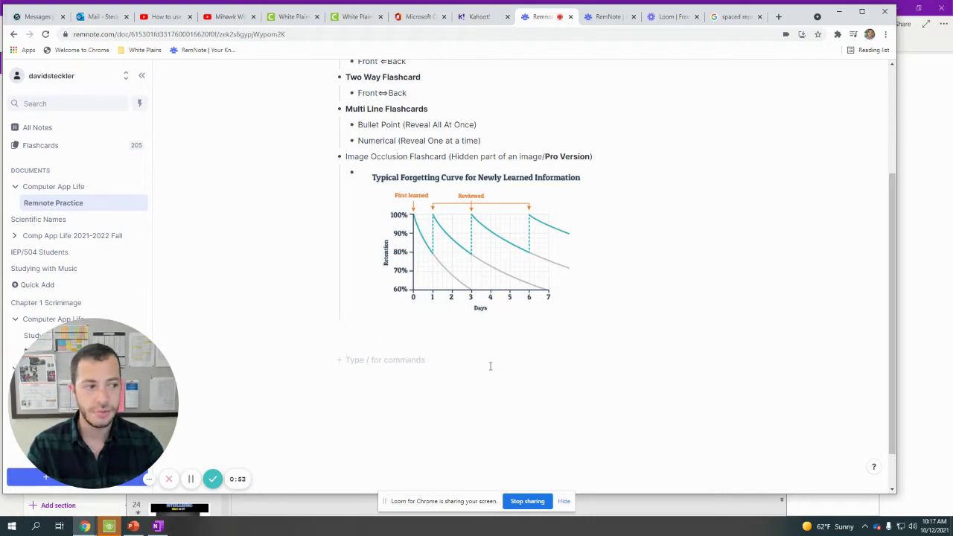
text(Herm)
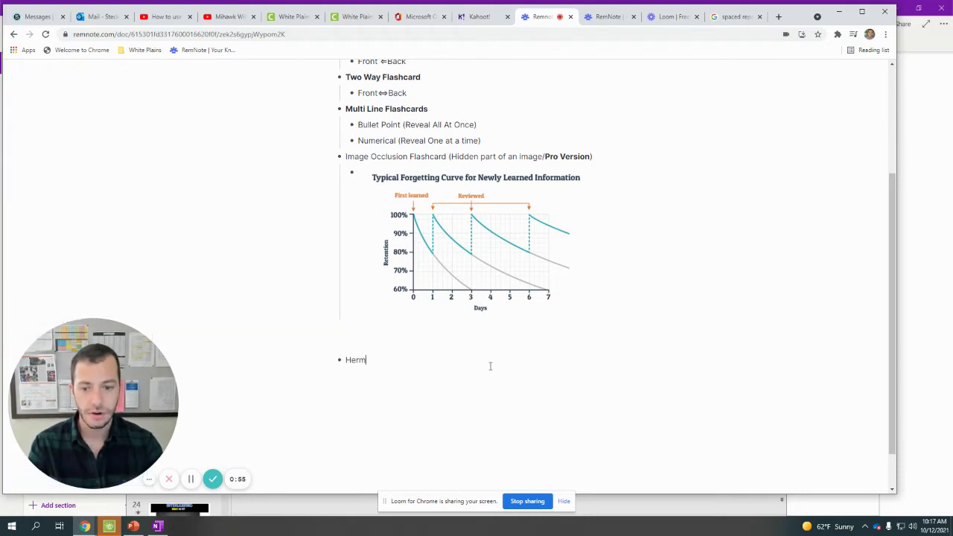
text(ann Ebbinghaus)
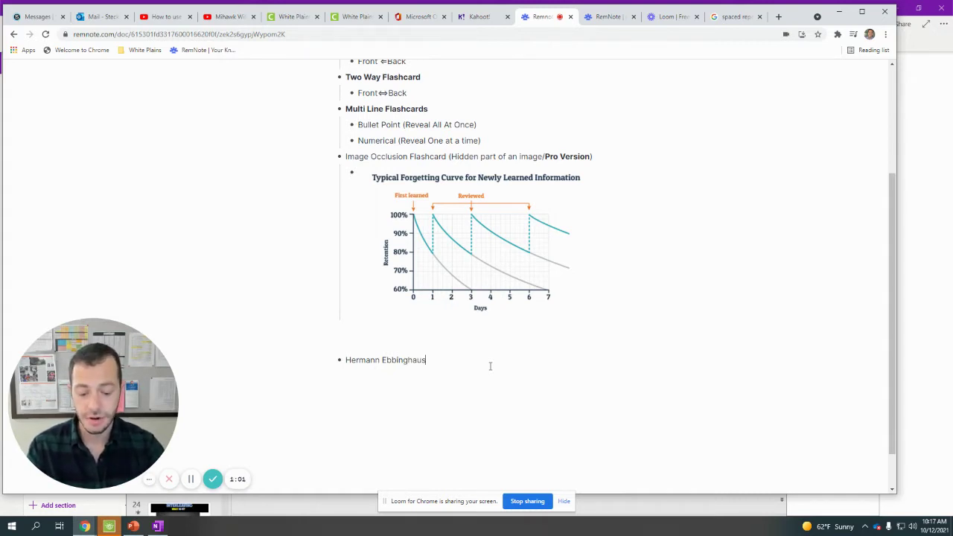
text(>>)
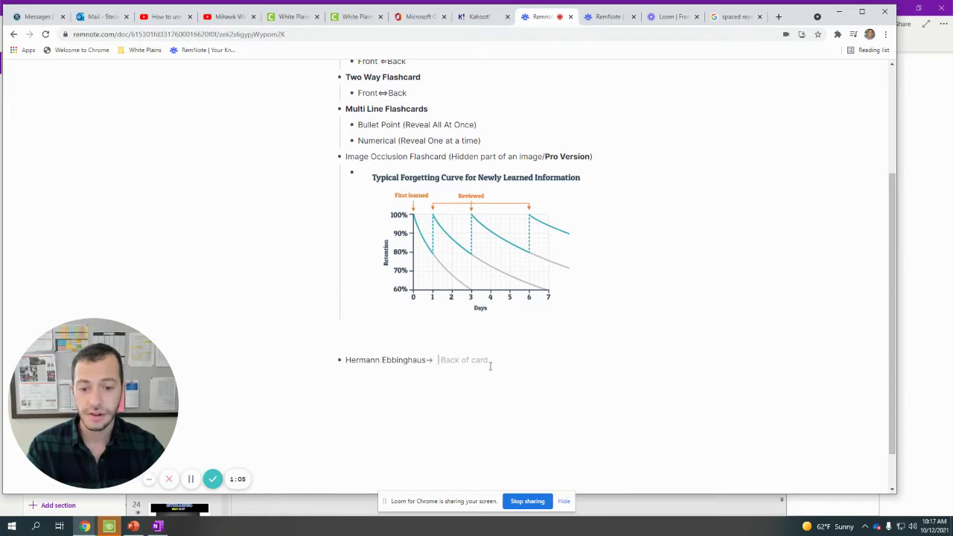
text( Was a )
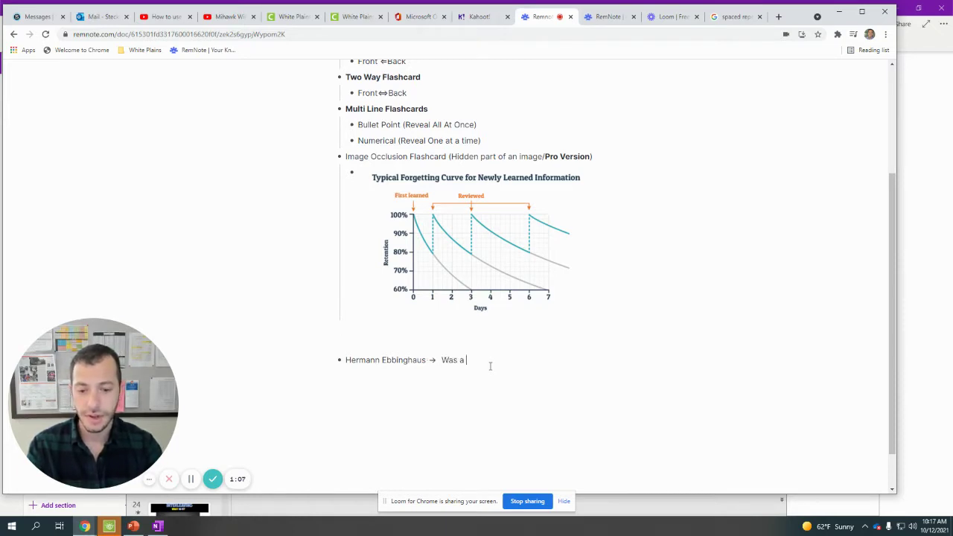
text(german Psy)
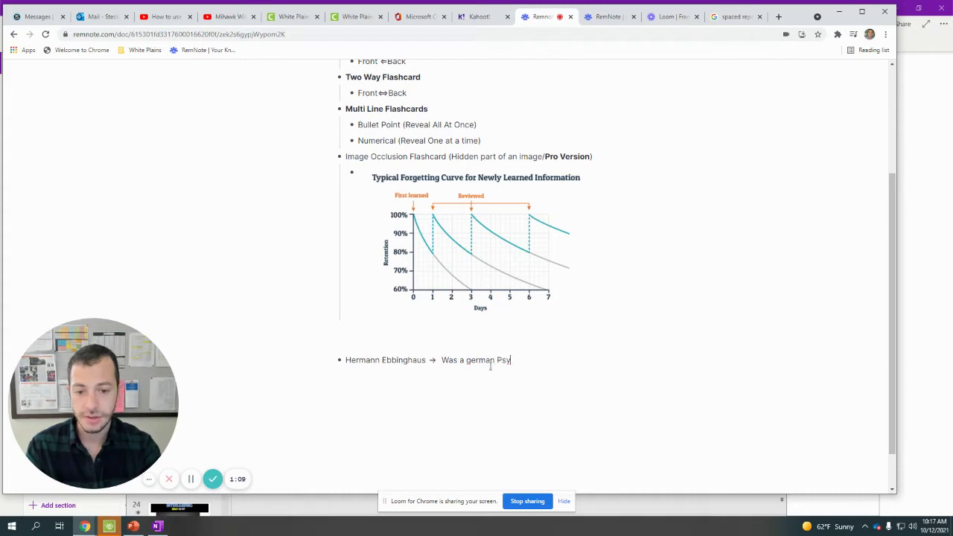
text(cologist who f)
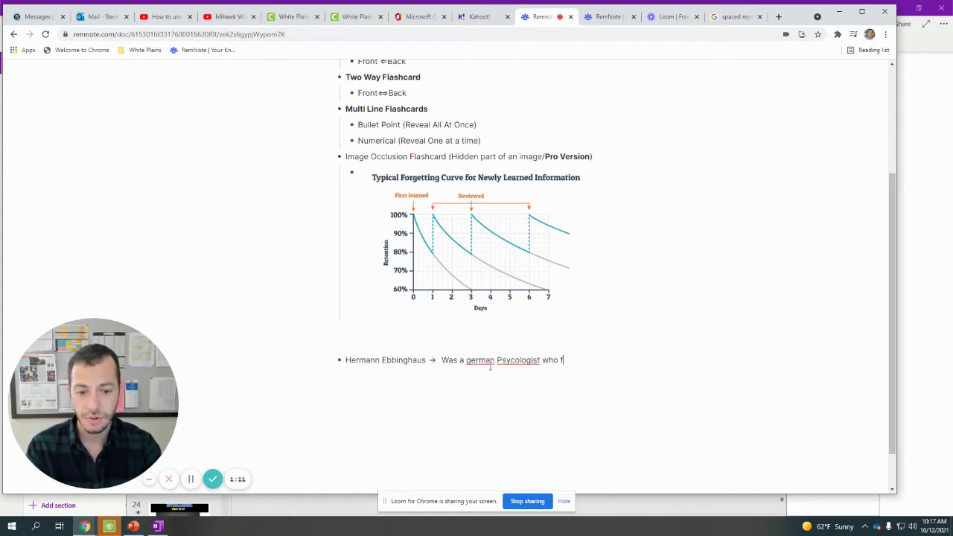
text(ounded the forg)
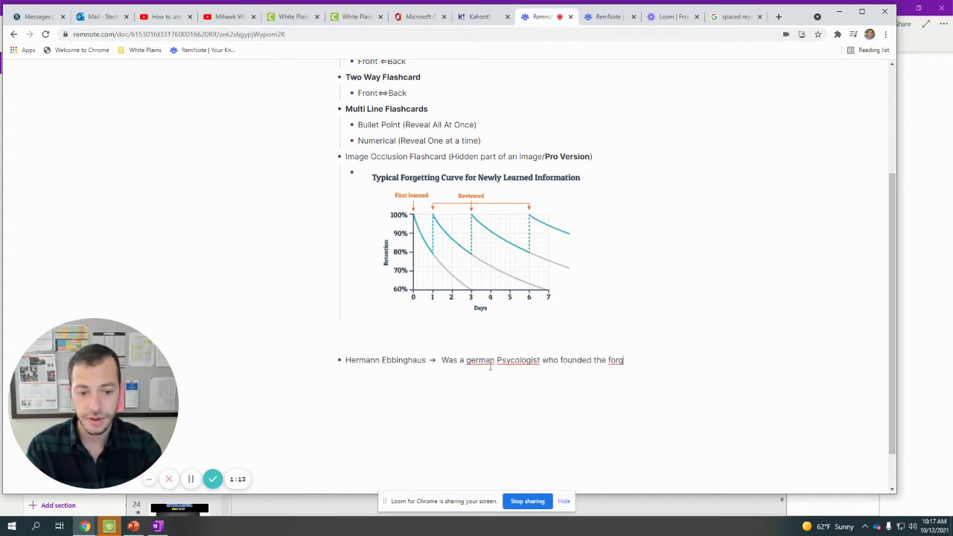
text(etting curve.)
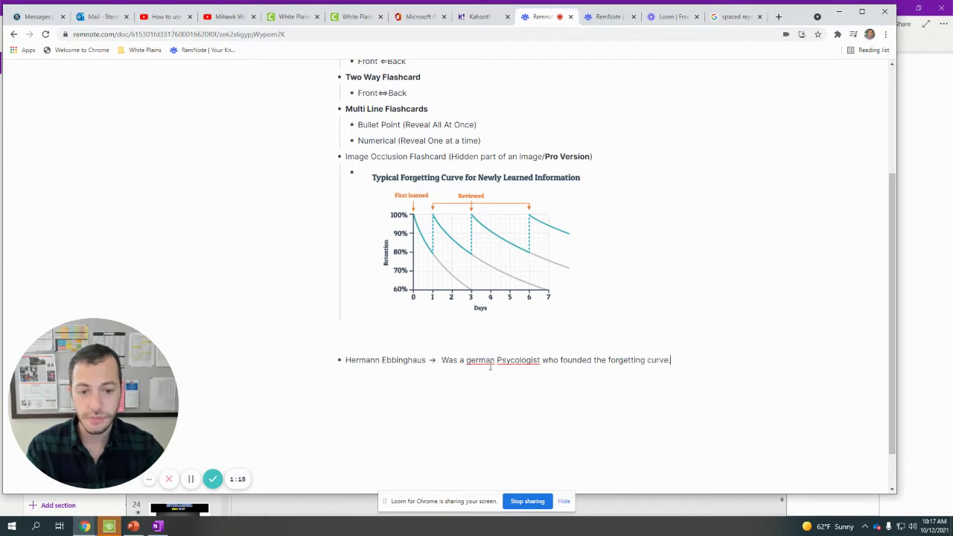
key(Return)
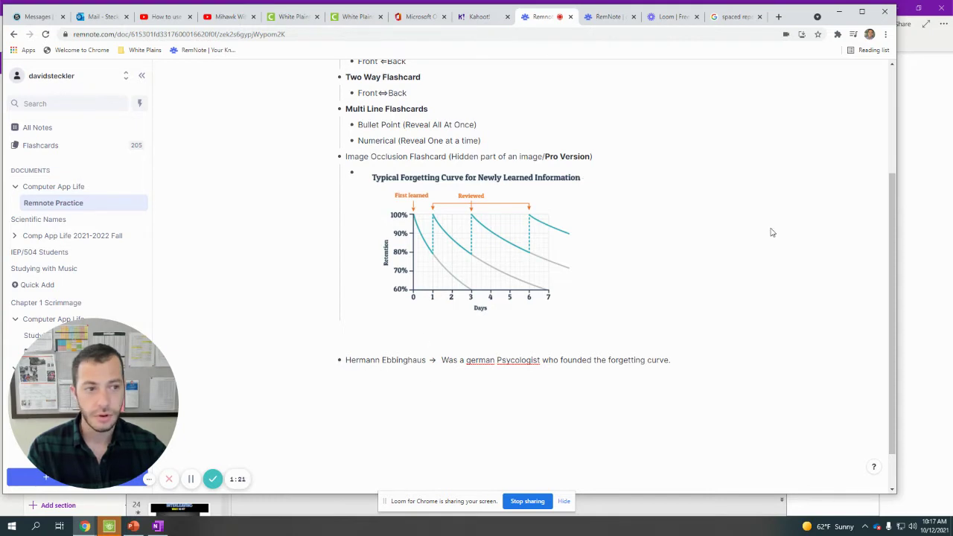
Step: Start practising the Remnote Practice note's cards with spaced repetition
scroll(770, 230, up, 3)
click(868, 74)
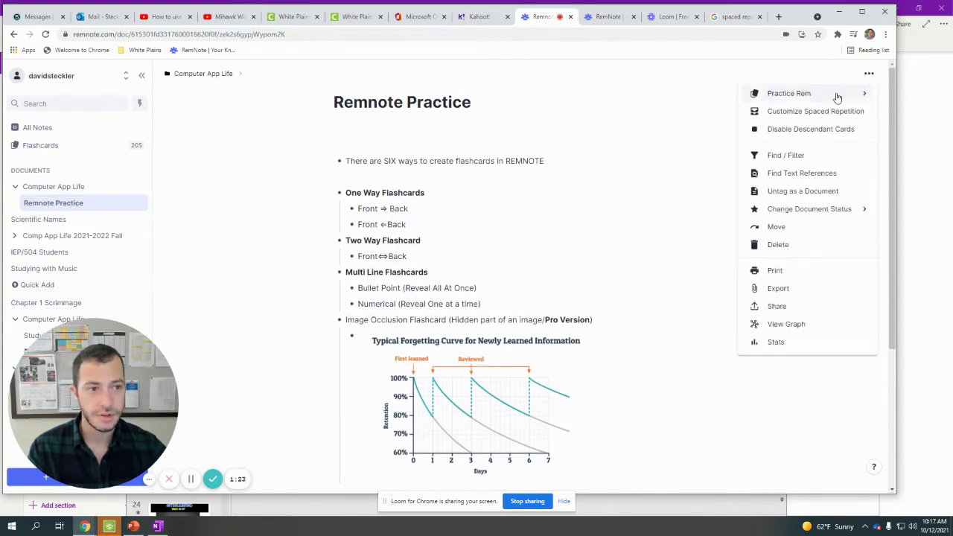
scroll(818, 102, down, 3)
scroll(785, 116, up, 3)
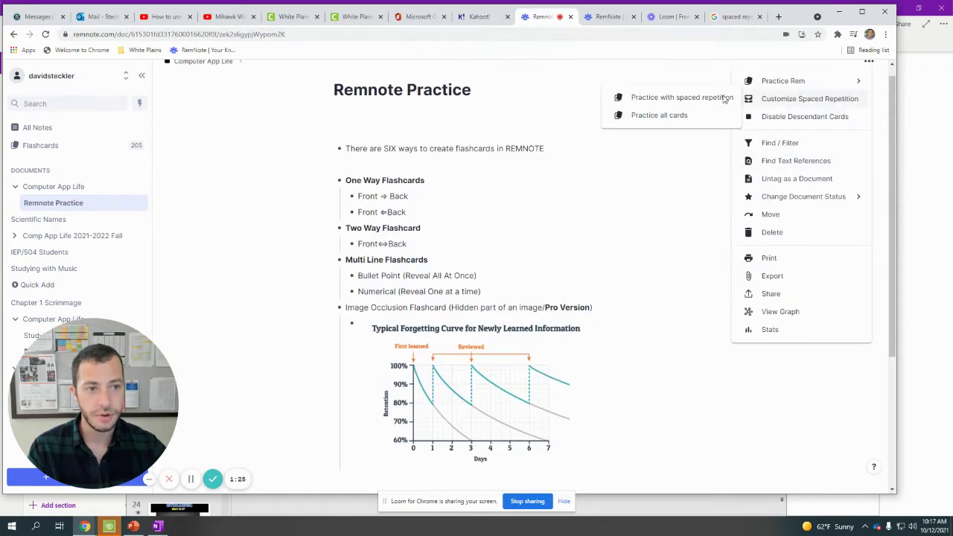
click(692, 98)
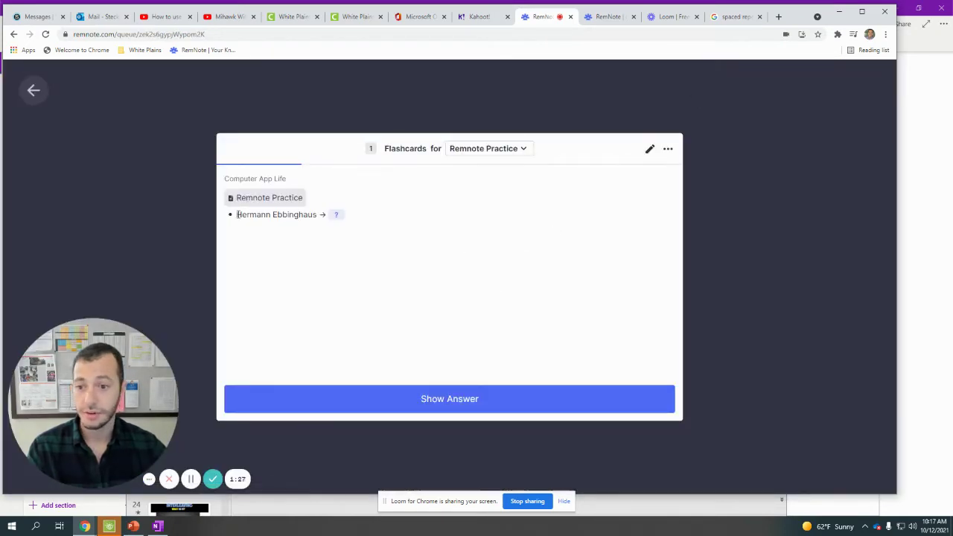
Step: Reveal the answer side of the Hermann Ebbinghaus card
drag(237, 214, 334, 218)
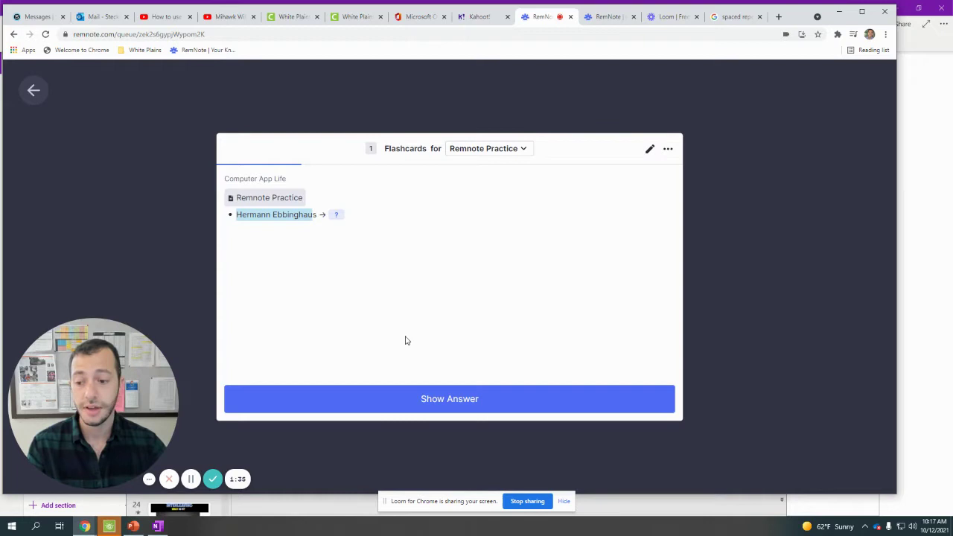
click(448, 401)
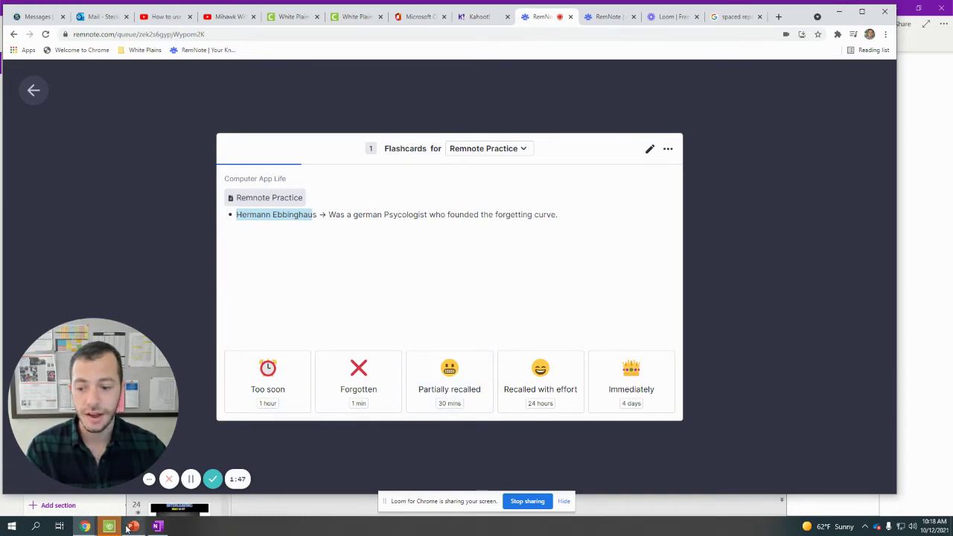
mouse_move(134, 529)
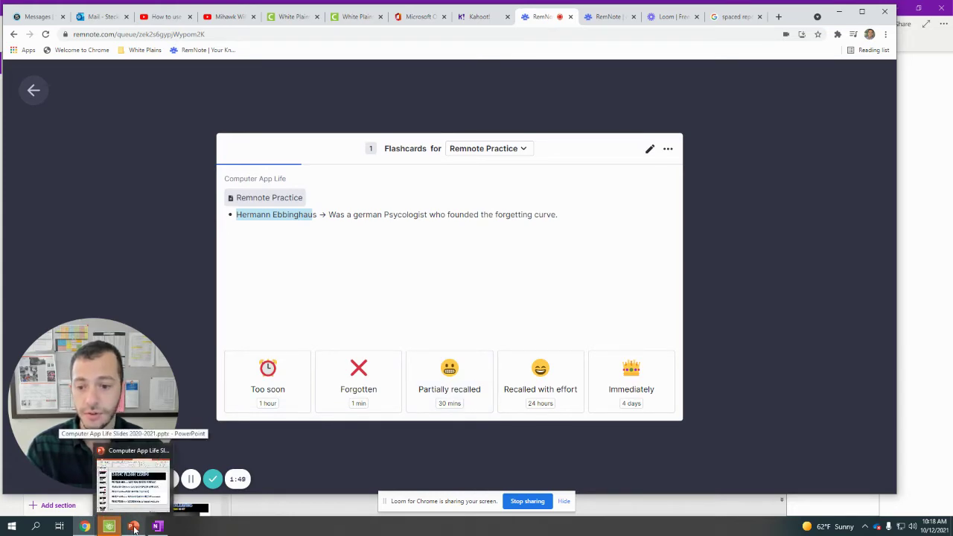
Step: Check the Fiest(y) Memory slide, then rate the Ebbinghaus card Partially recalled
click(135, 529)
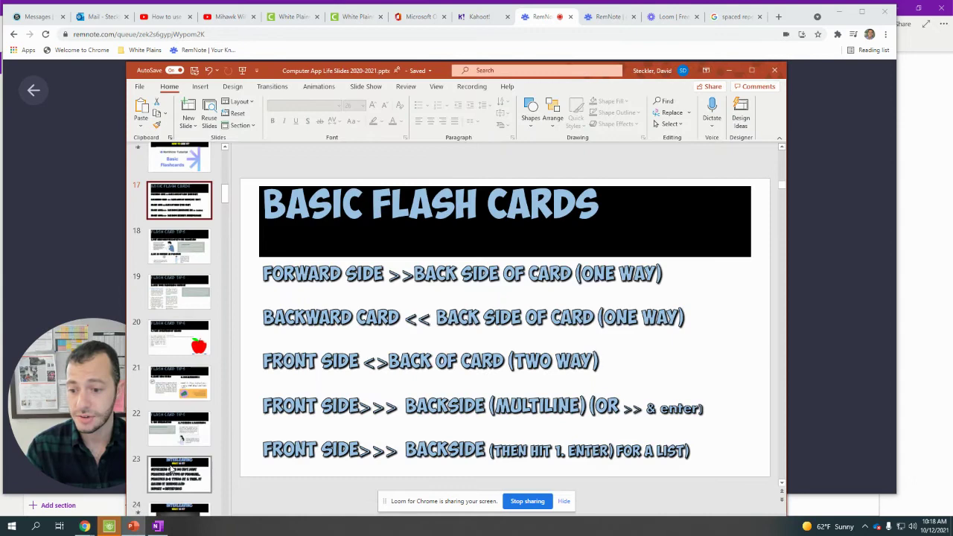
scroll(188, 269, up, 2)
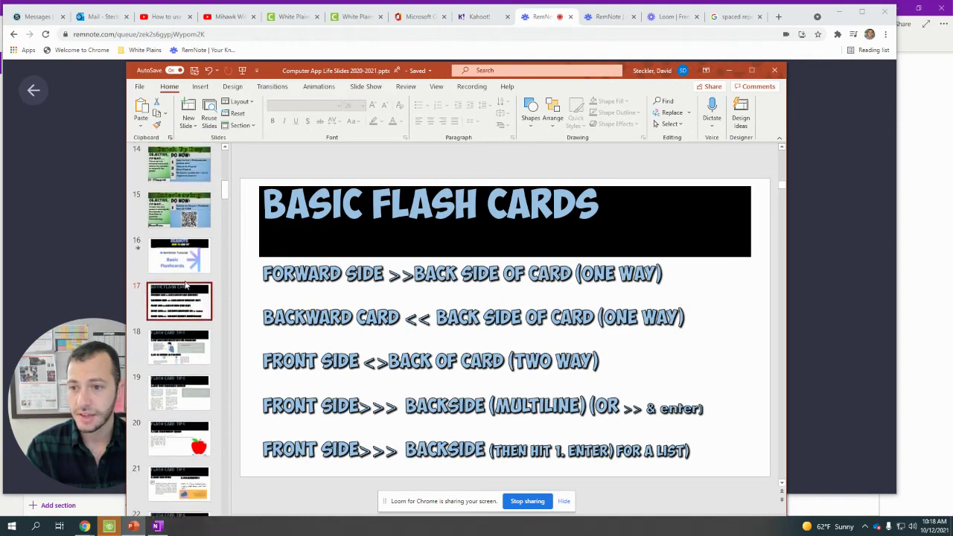
scroll(187, 301, down, 4)
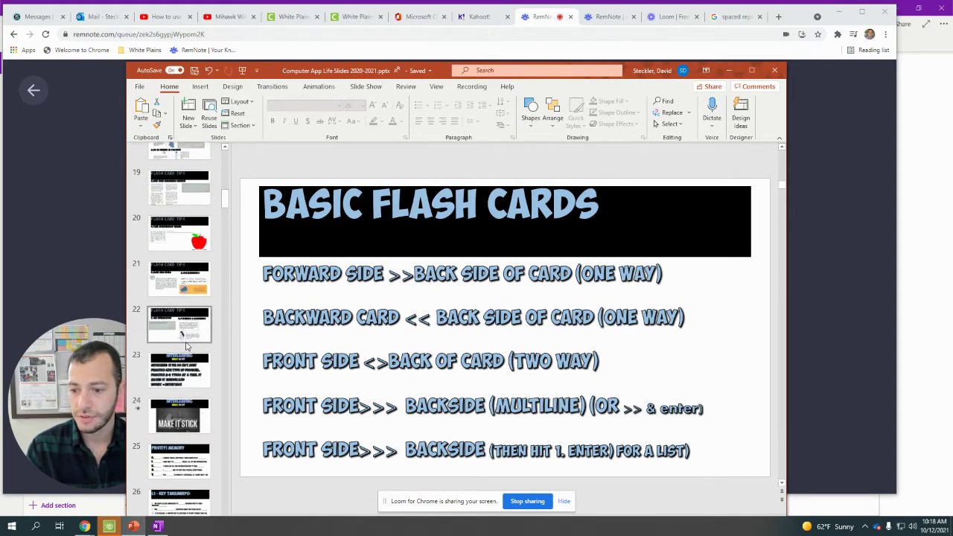
click(170, 422)
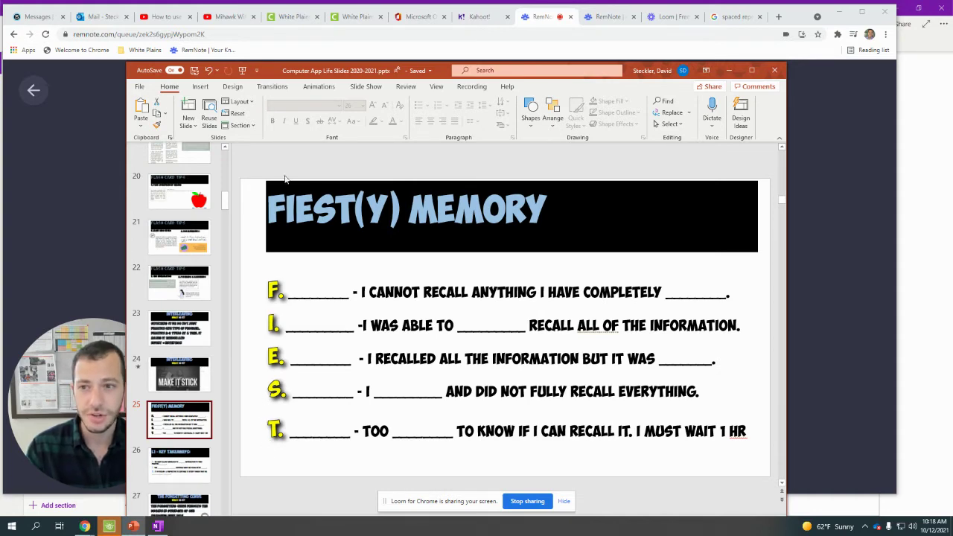
click(732, 71)
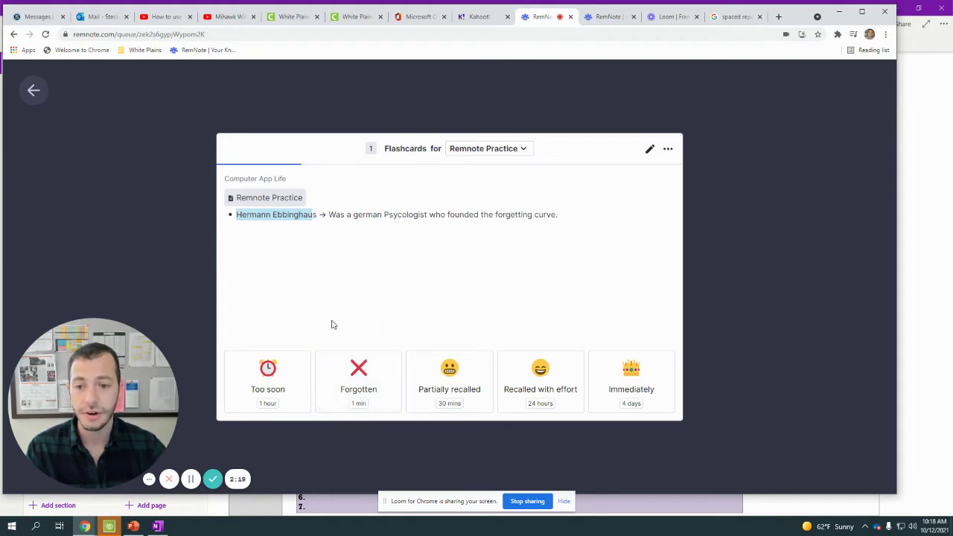
click(448, 393)
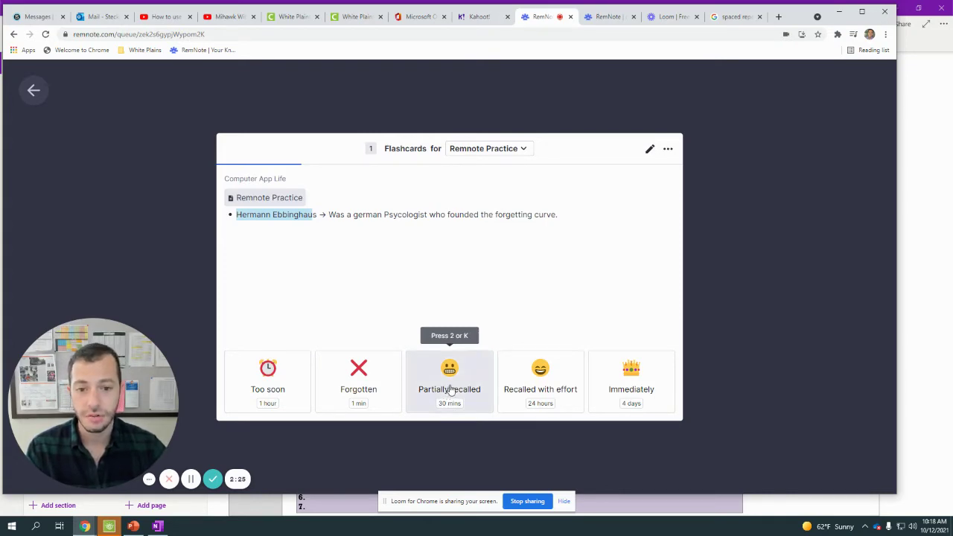
Step: Leave the finished queue and highlight the backward-card '<<' symbol on the Basic Flash Cards slide
click(33, 91)
scroll(447, 320, down, 3)
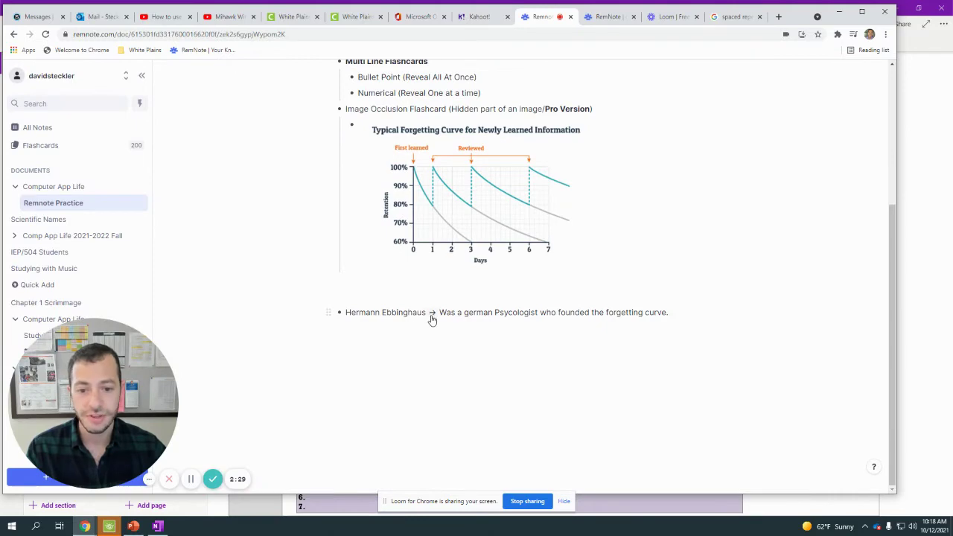
click(133, 526)
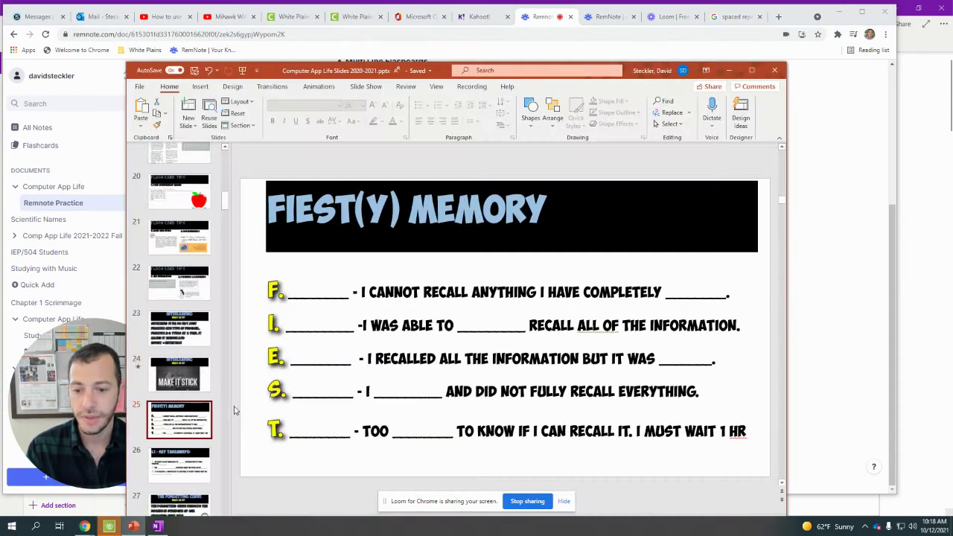
scroll(174, 274, up, 5)
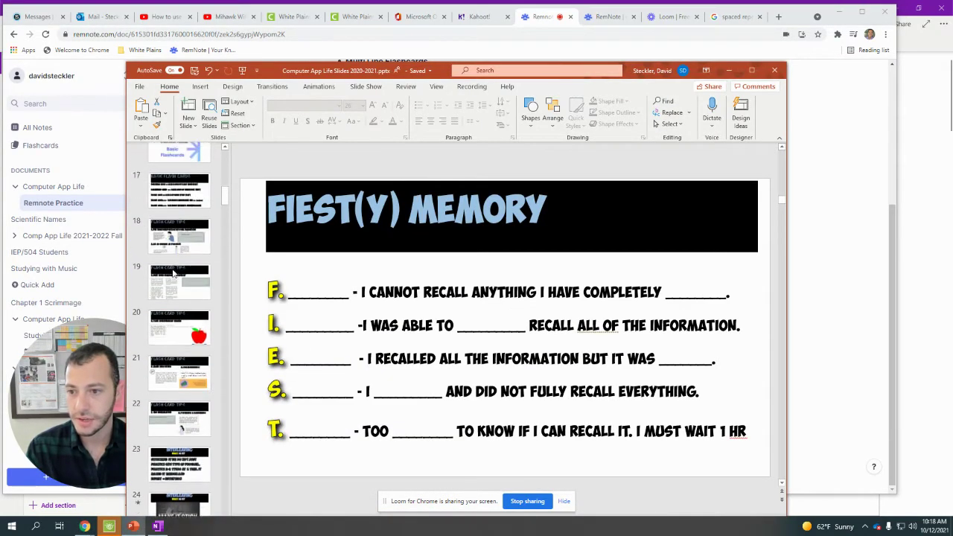
scroll(179, 335, down, 5)
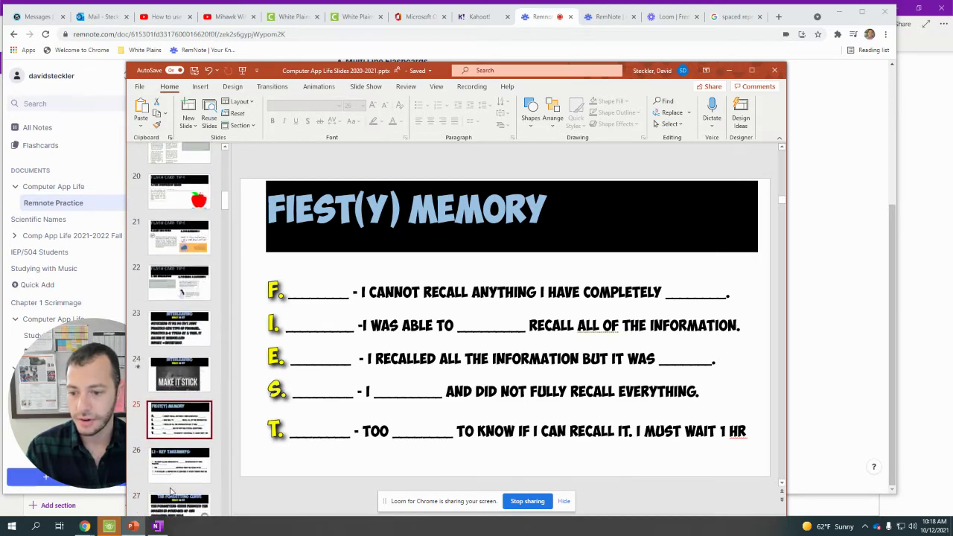
scroll(188, 450, up, 7)
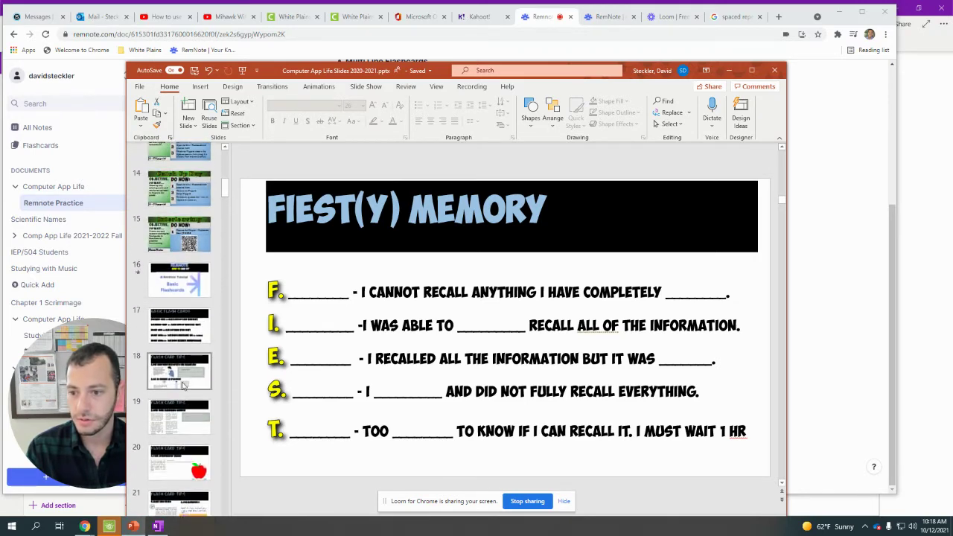
scroll(184, 385, down, 2)
click(179, 241)
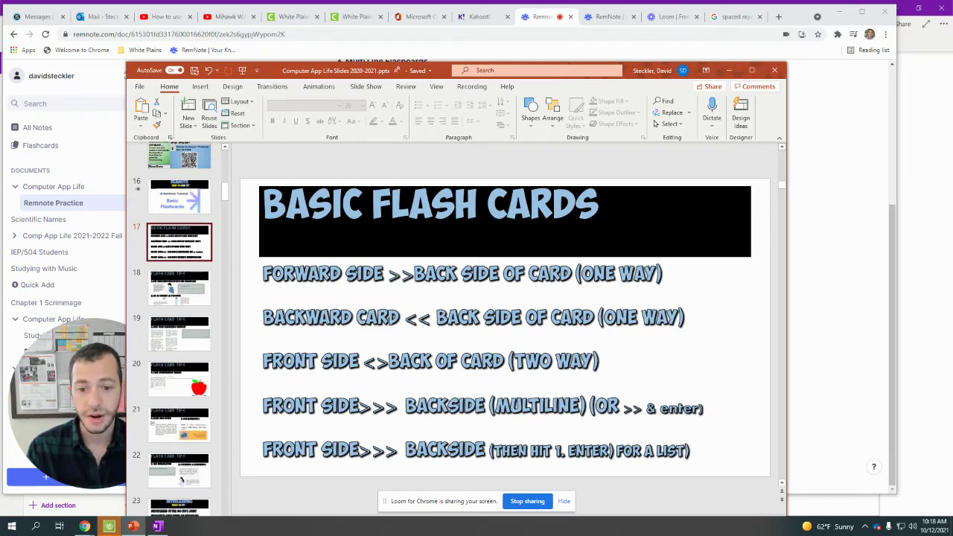
drag(407, 321, 430, 321)
Step: Add the backward card 'Hermann Ebbinghaus ><Was a german Psycologist who founded the forgetting curve' on a new bullet
click(867, 340)
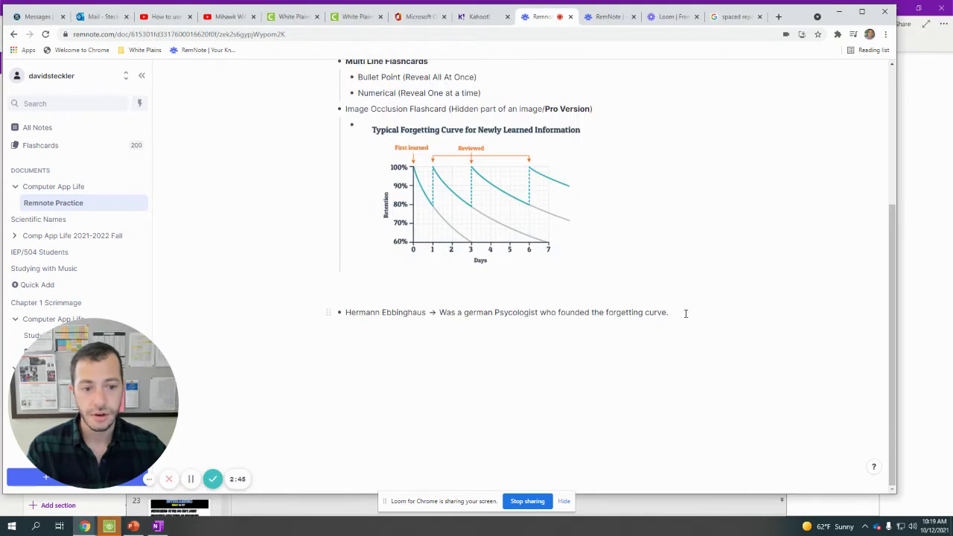
click(460, 319)
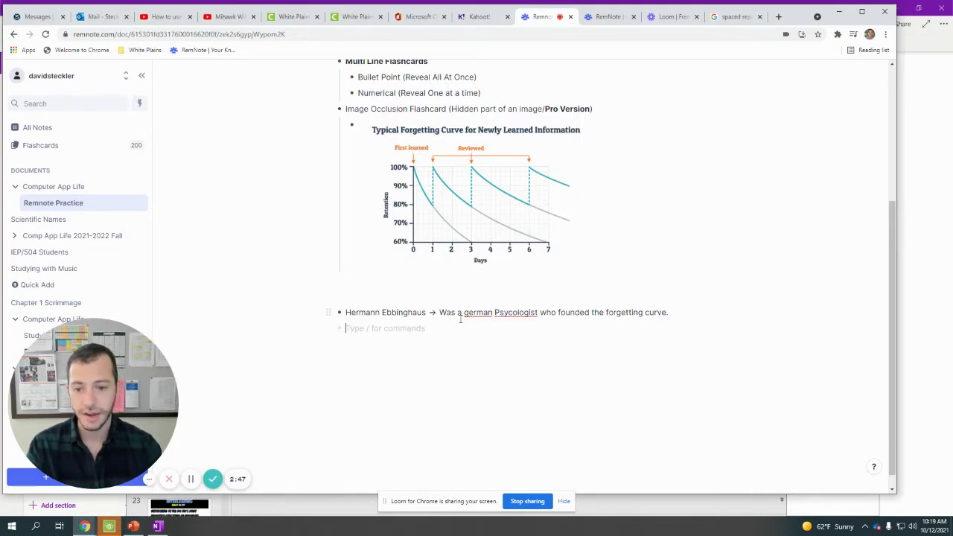
text(Hermann Ebbing)
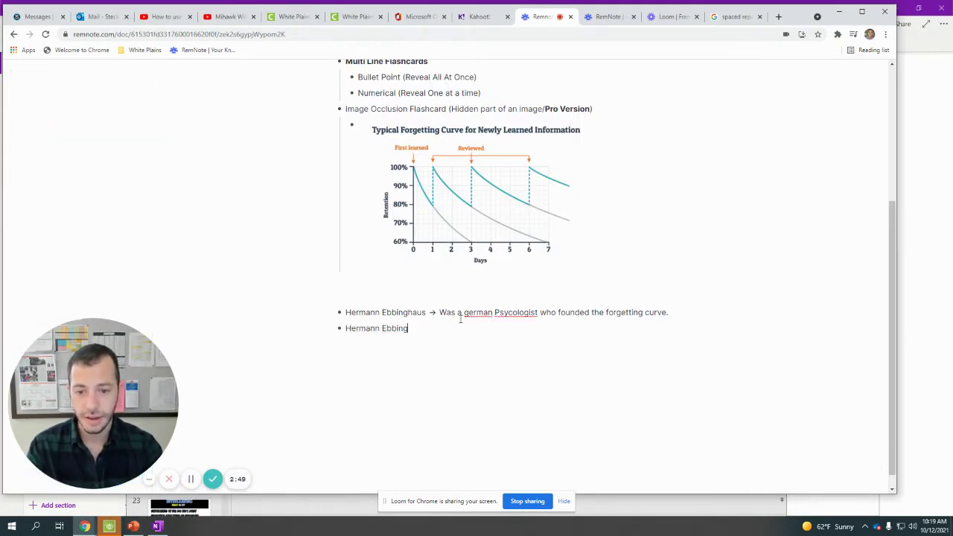
text(haus >)
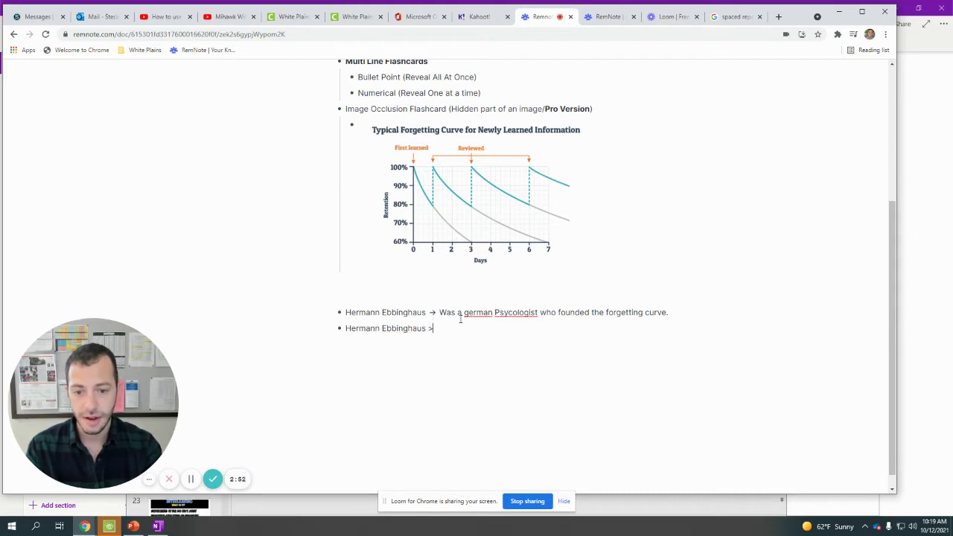
text(<)
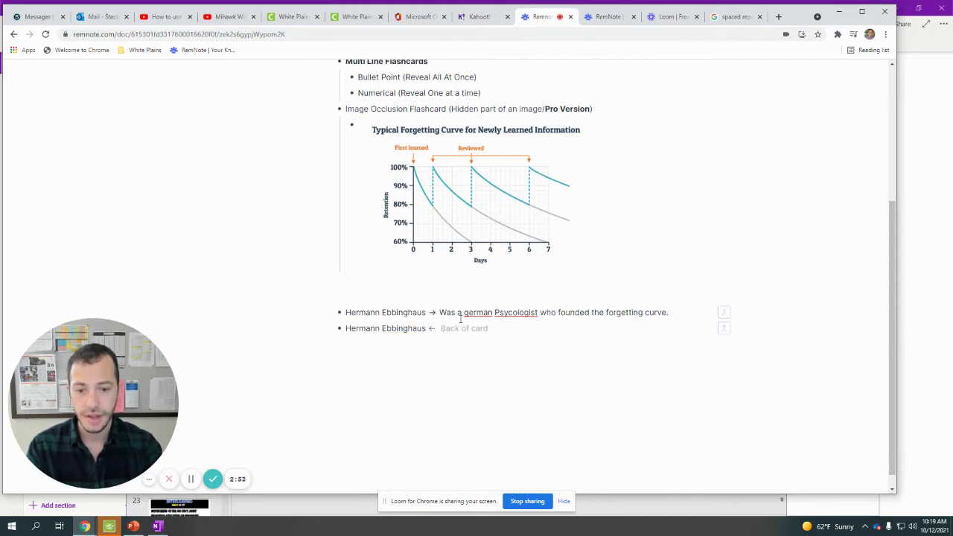
text(Was a)
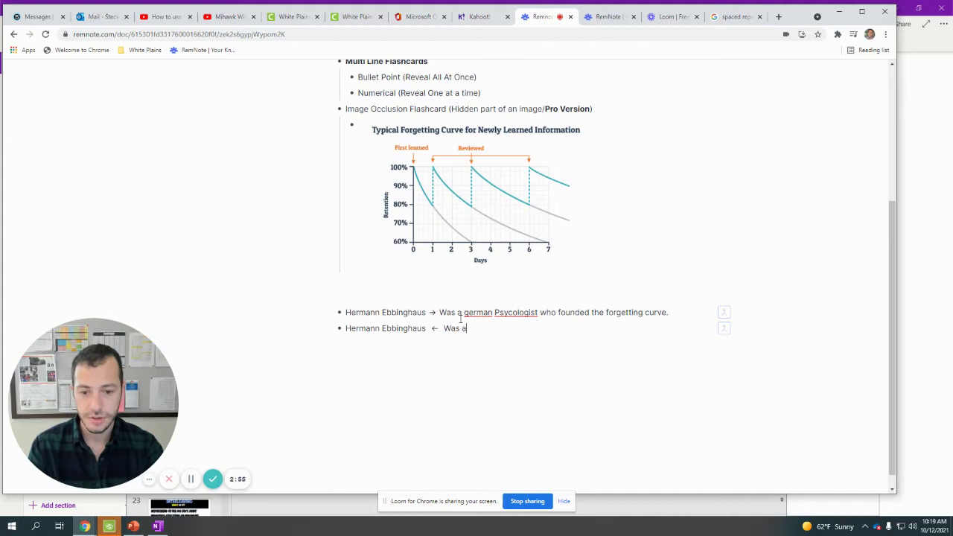
text( german Psycologis)
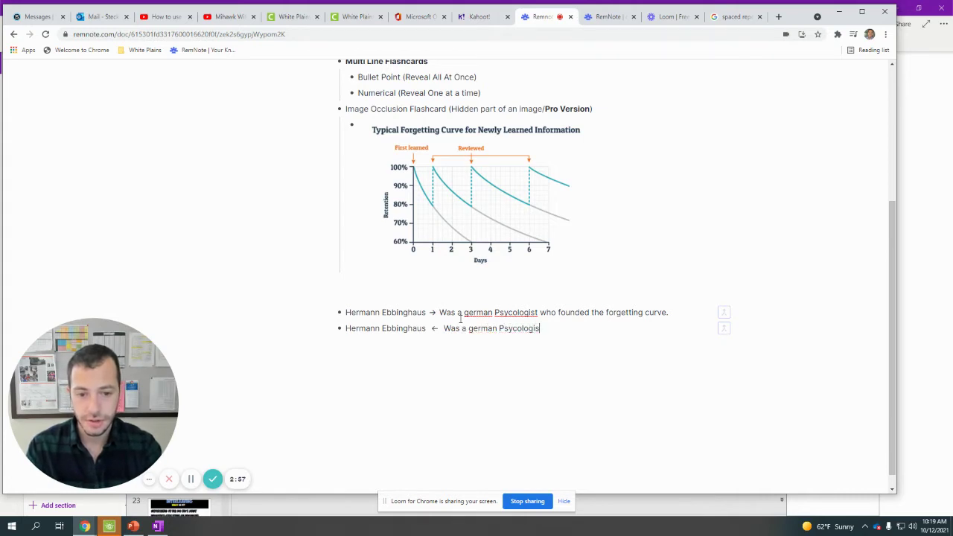
text(t who founded the )
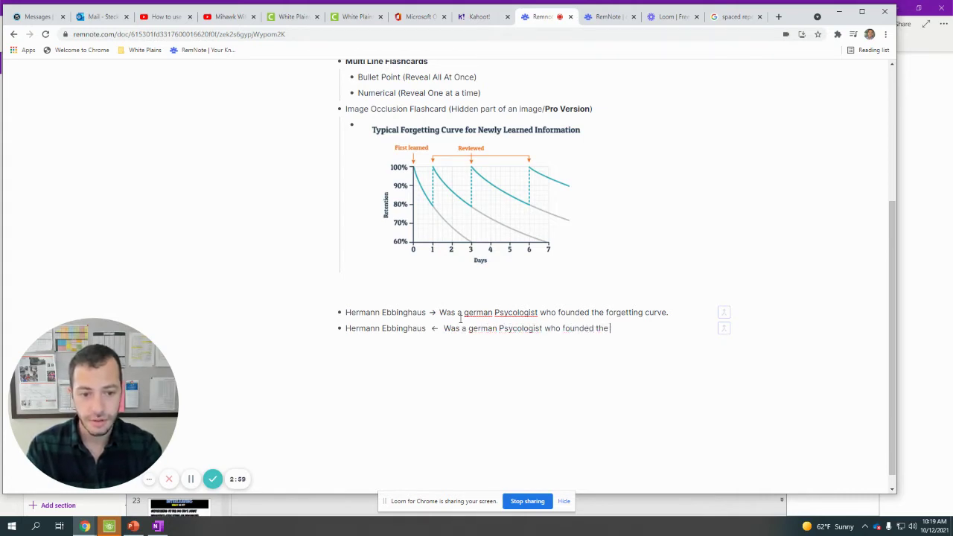
text(forgetting cur)
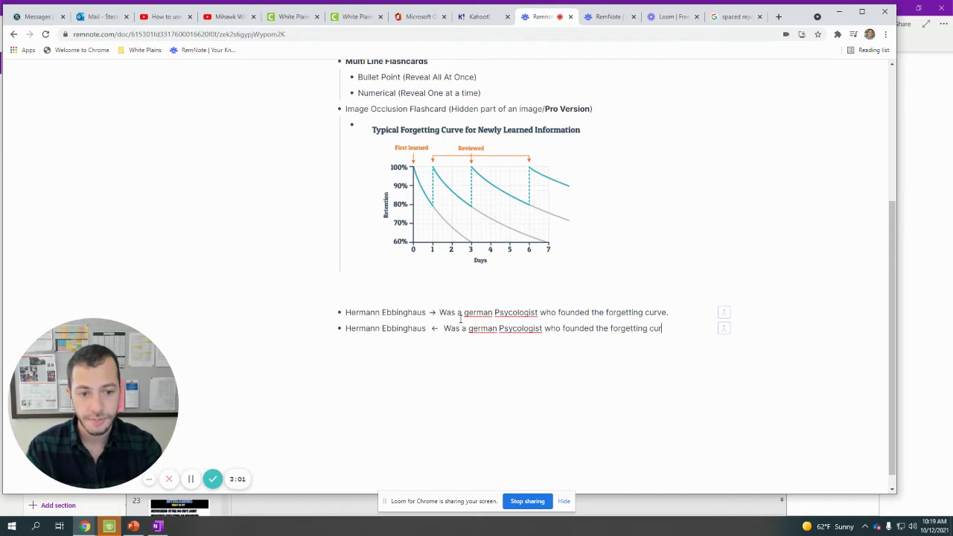
text(ve)
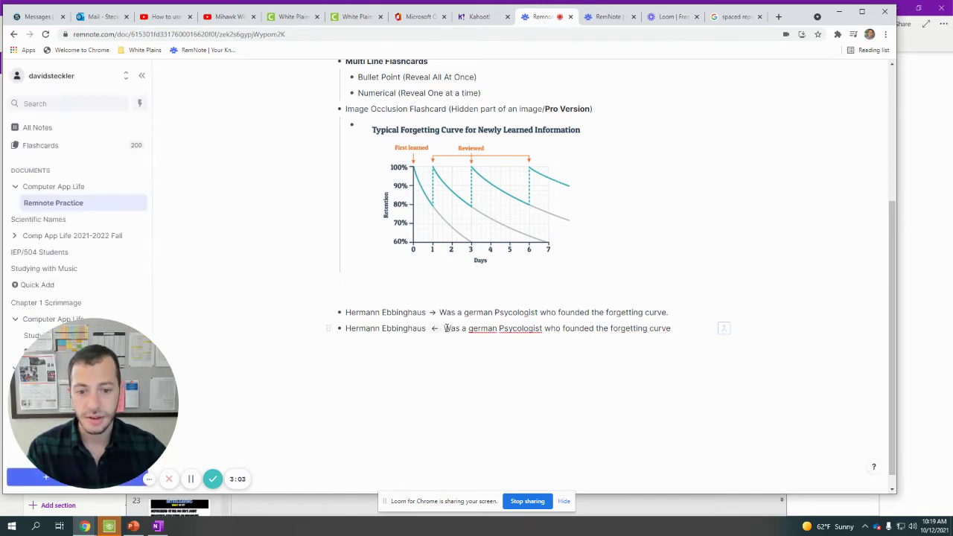
Step: Delete the original forward Ebbinghaus card line
scroll(693, 425, up, 2)
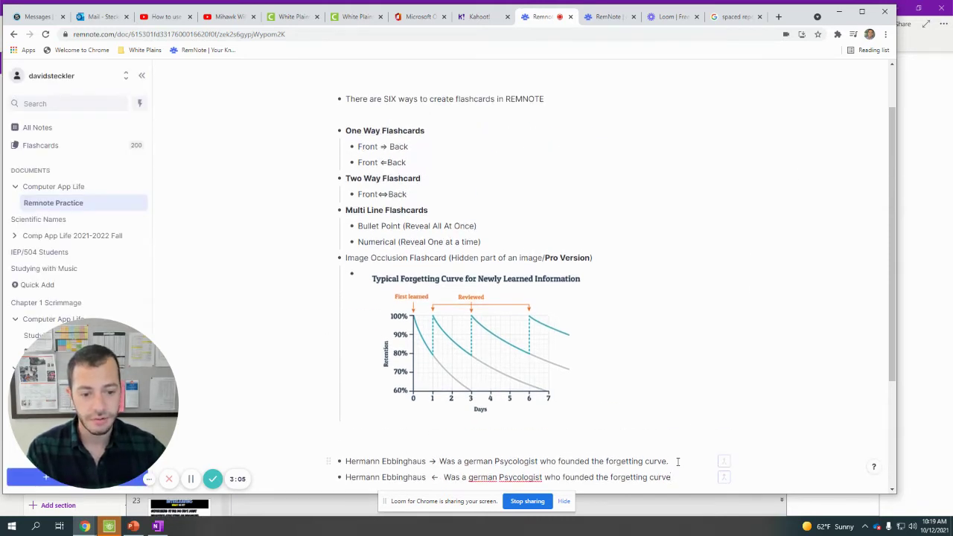
scroll(677, 462, down, 2)
click(673, 295)
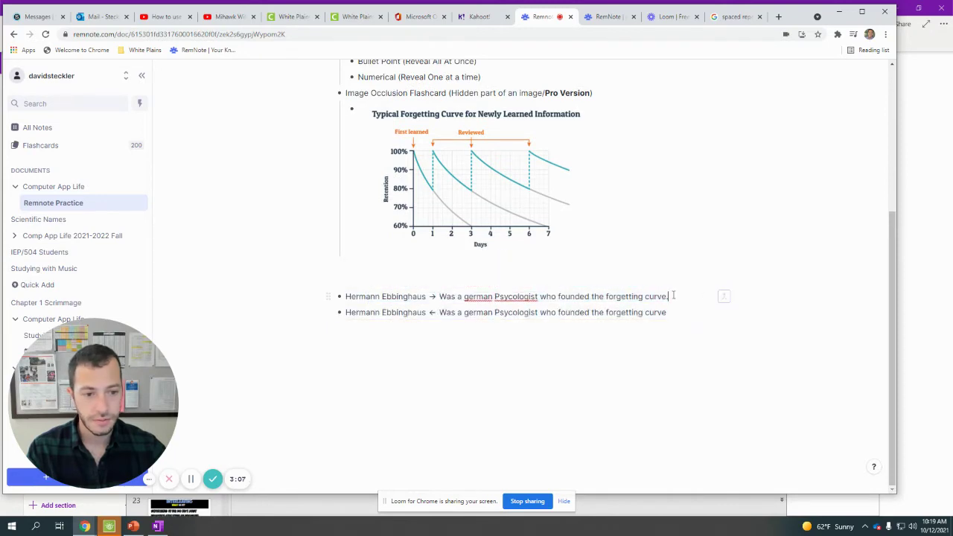
drag(673, 295, 345, 297)
key(BackSpace)
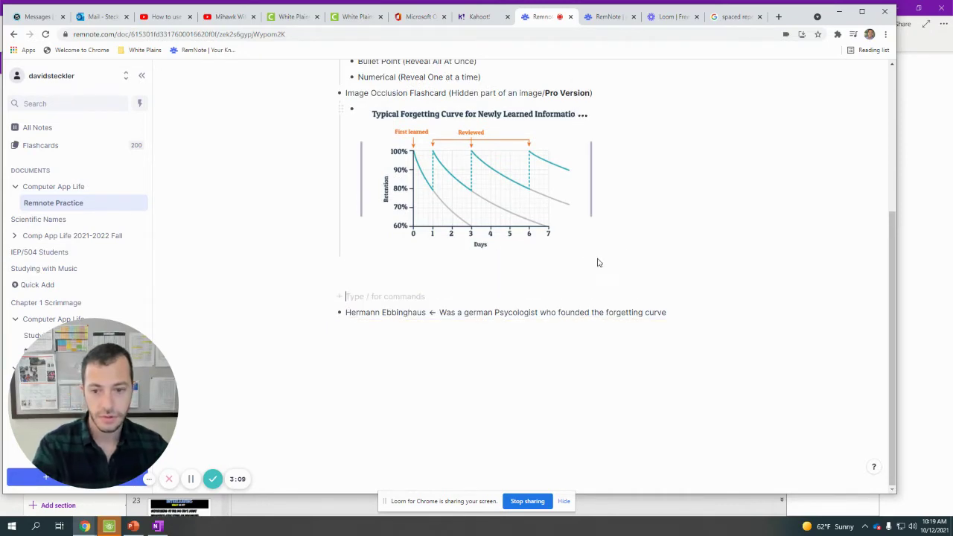
scroll(598, 262, up, 5)
click(869, 73)
click(672, 101)
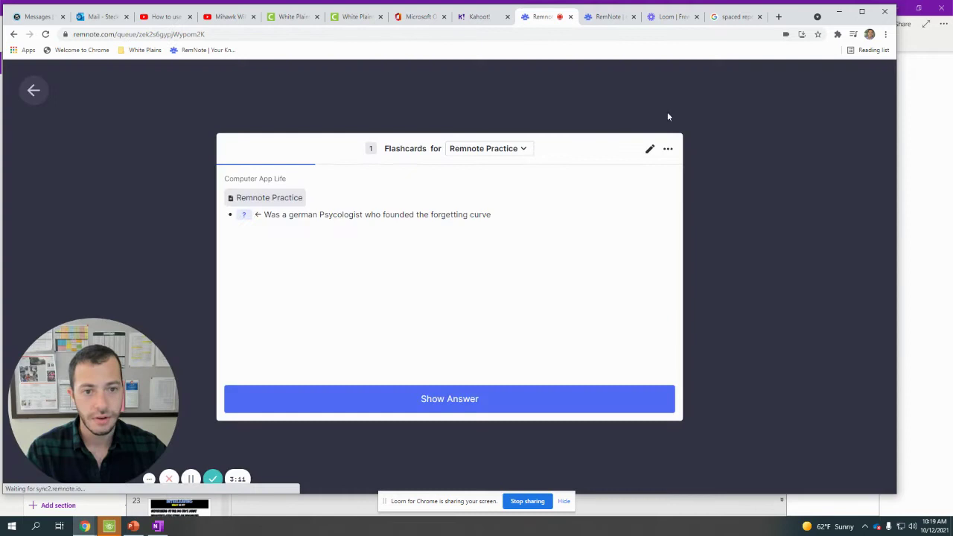
drag(264, 214, 502, 215)
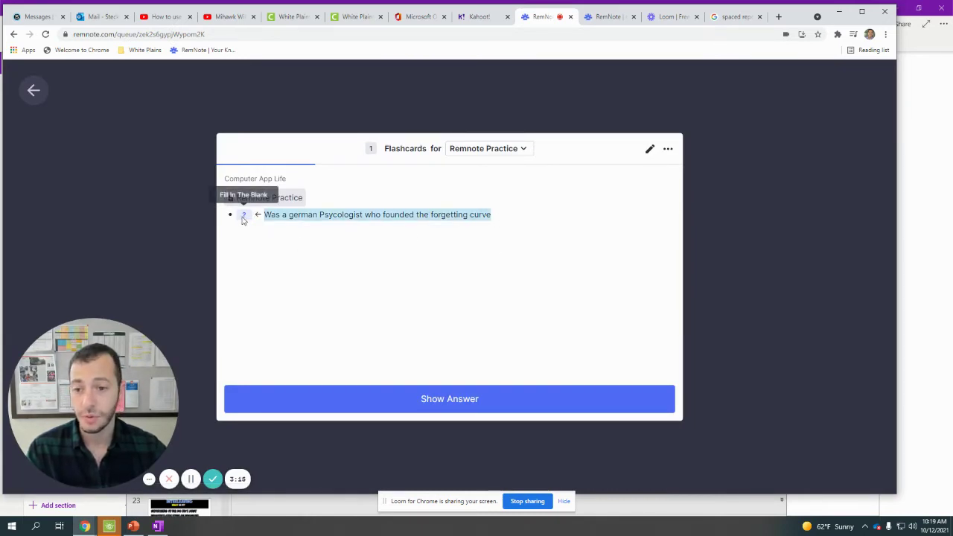
click(384, 396)
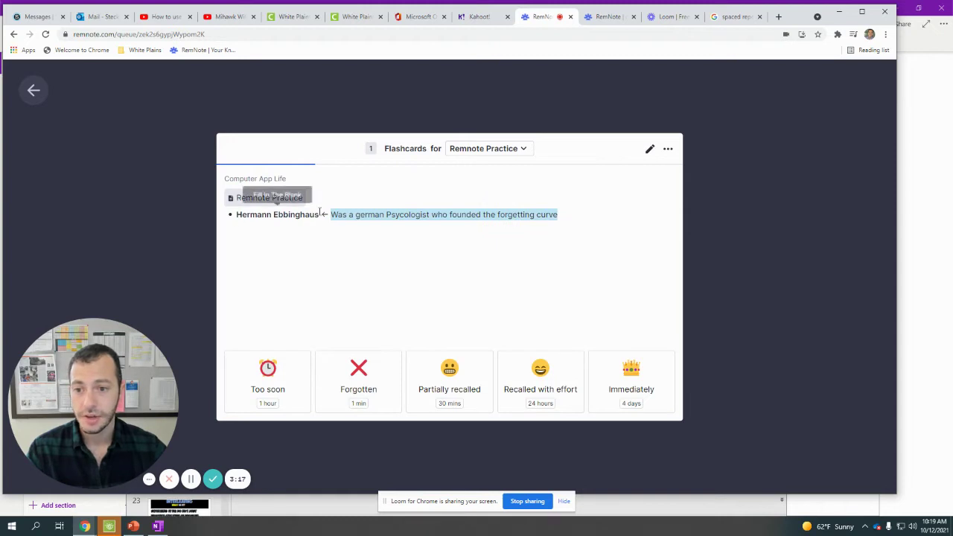
click(30, 98)
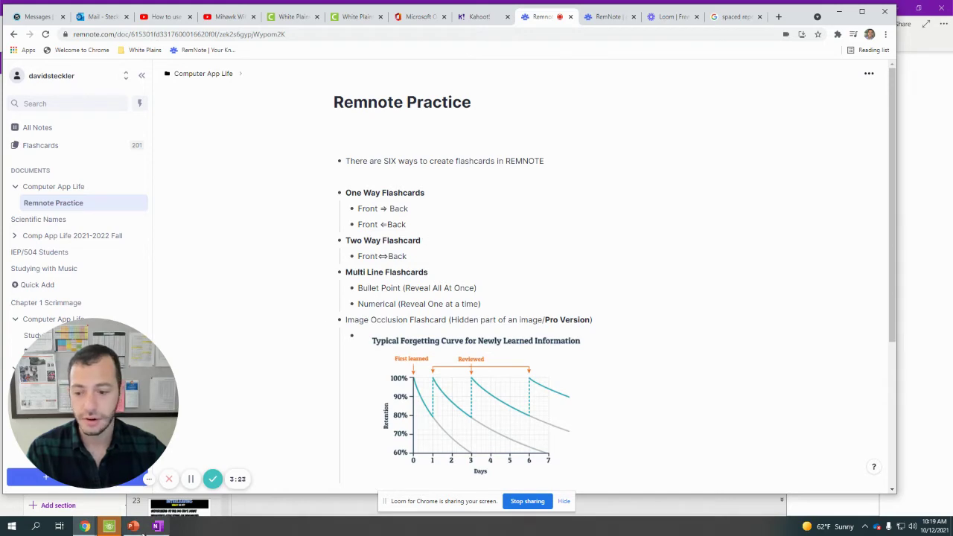
Step: Highlight the two-way '<>' symbol in the FRONT SIDE line of the Basic Flash Cards slide
click(133, 526)
scroll(192, 288, down, 1)
scroll(192, 288, down, 1)
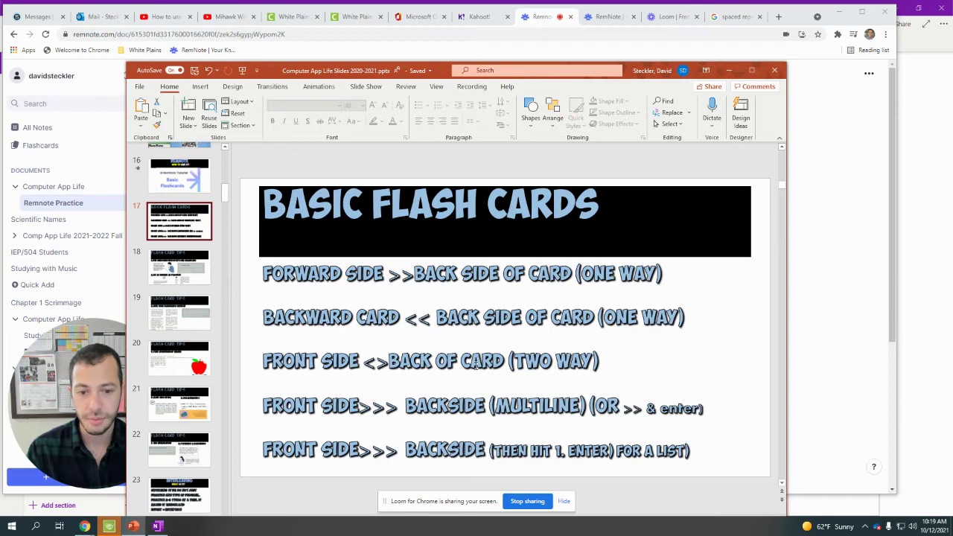
drag(363, 362, 389, 363)
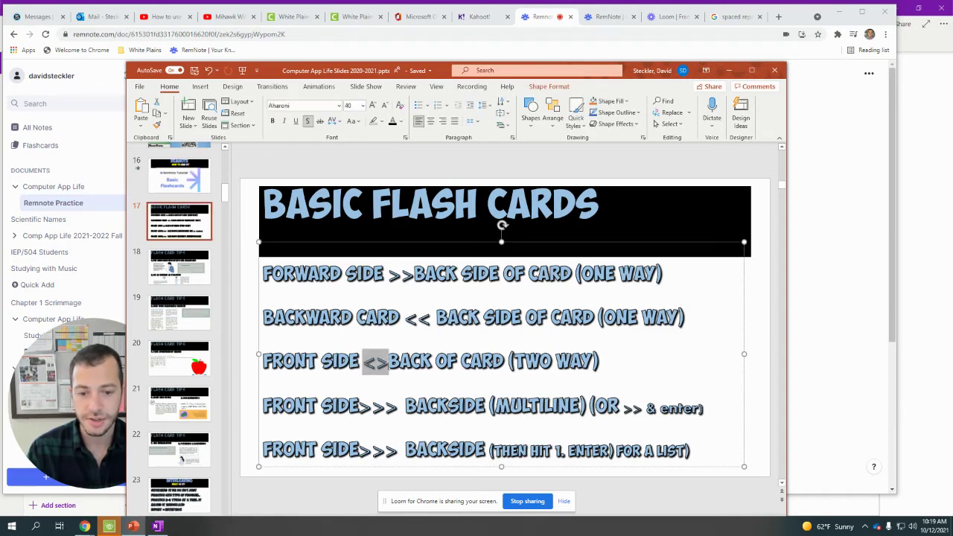
Step: Set the Ebbinghaus card to work in both directions (↔) in its flashcard settings
click(819, 350)
scroll(579, 360, down, 3)
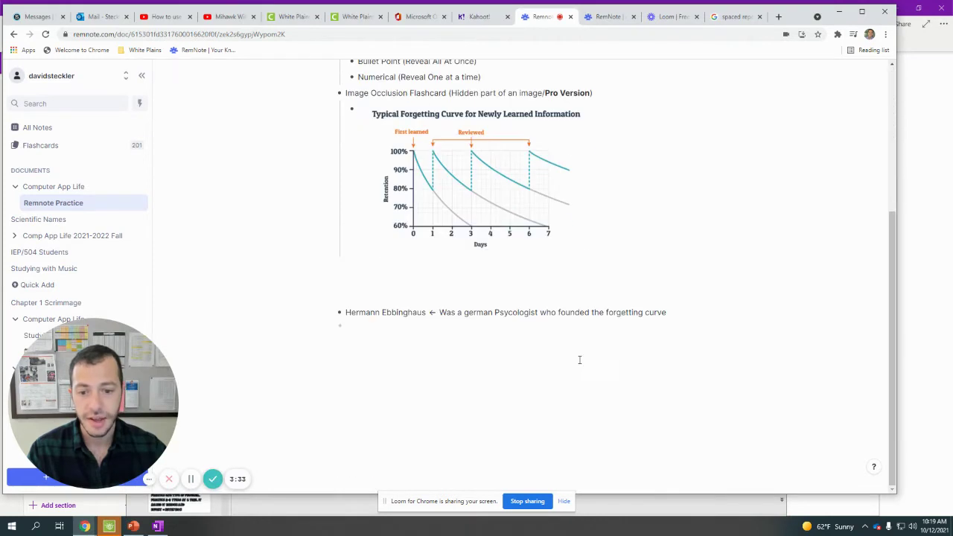
click(431, 316)
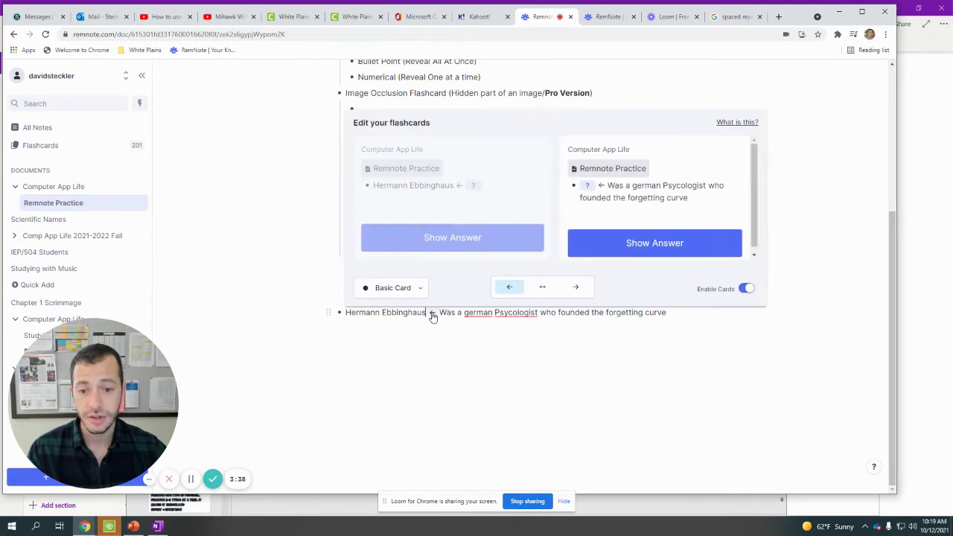
click(544, 289)
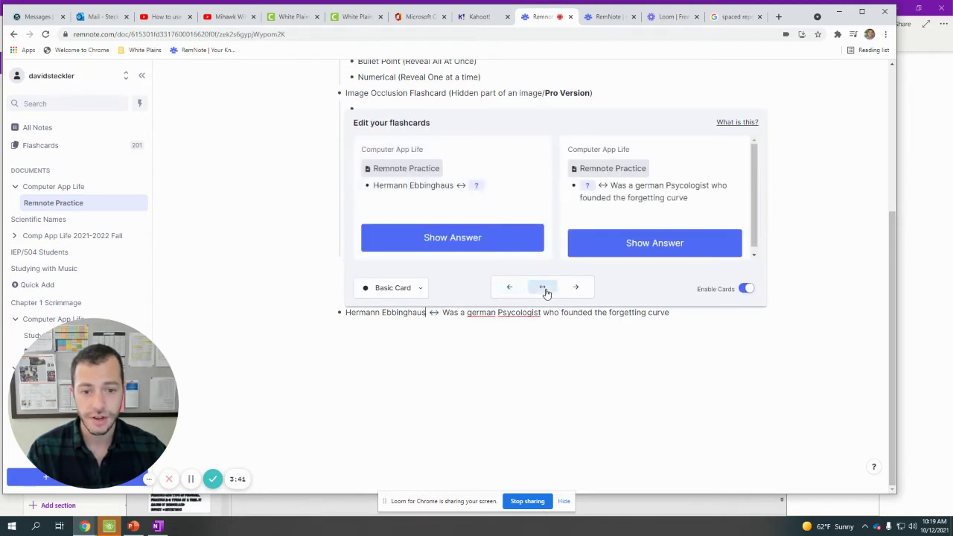
Step: Type a test line 'Her Was<>' on a new bullet, then delete it
click(455, 336)
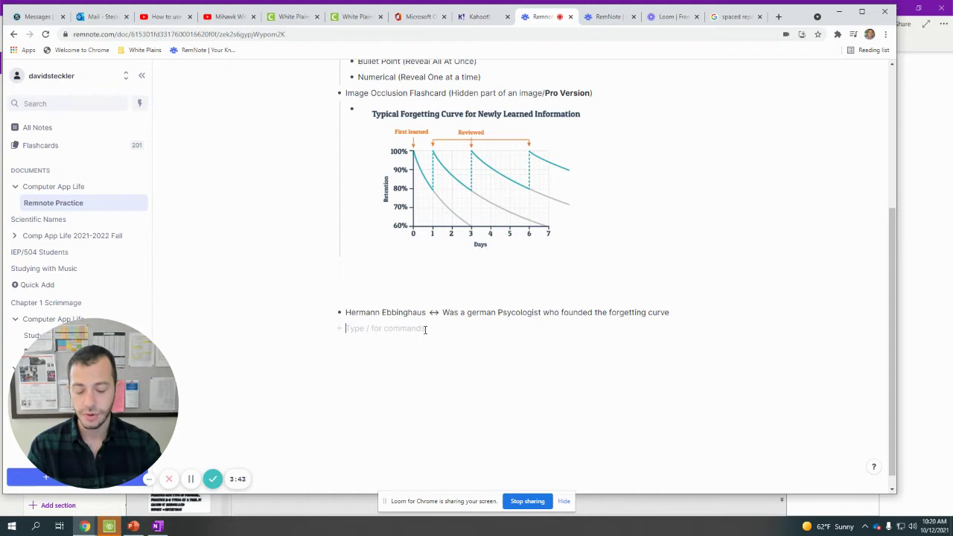
text(He)
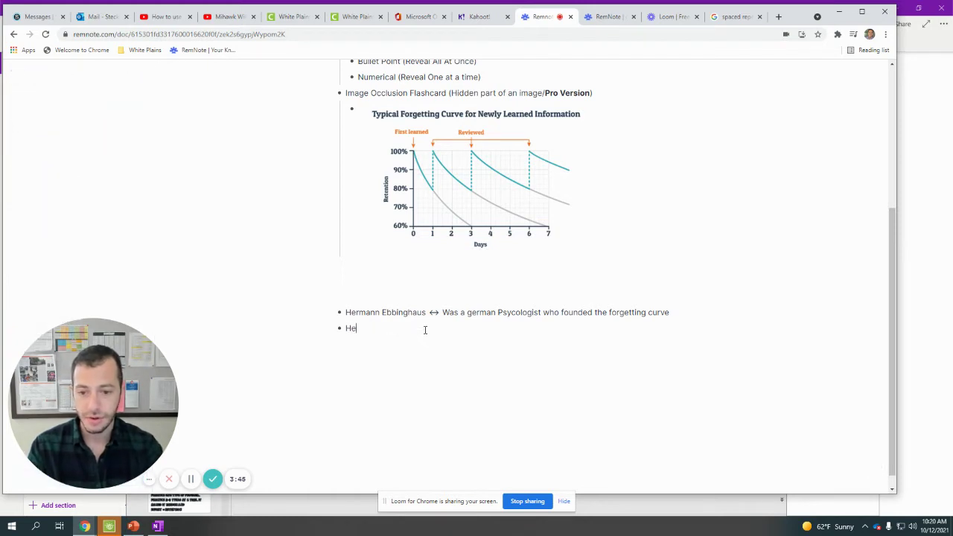
text(r Was)
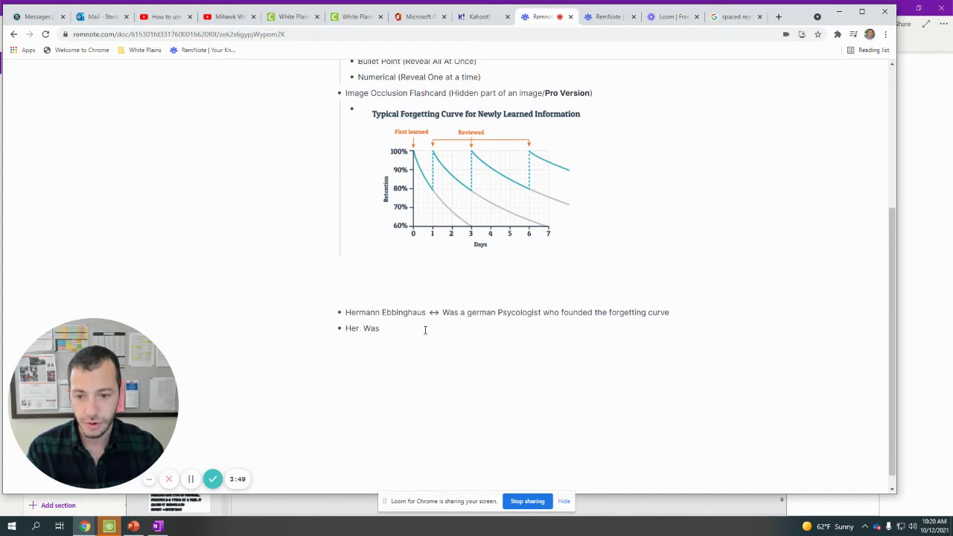
text(<>)
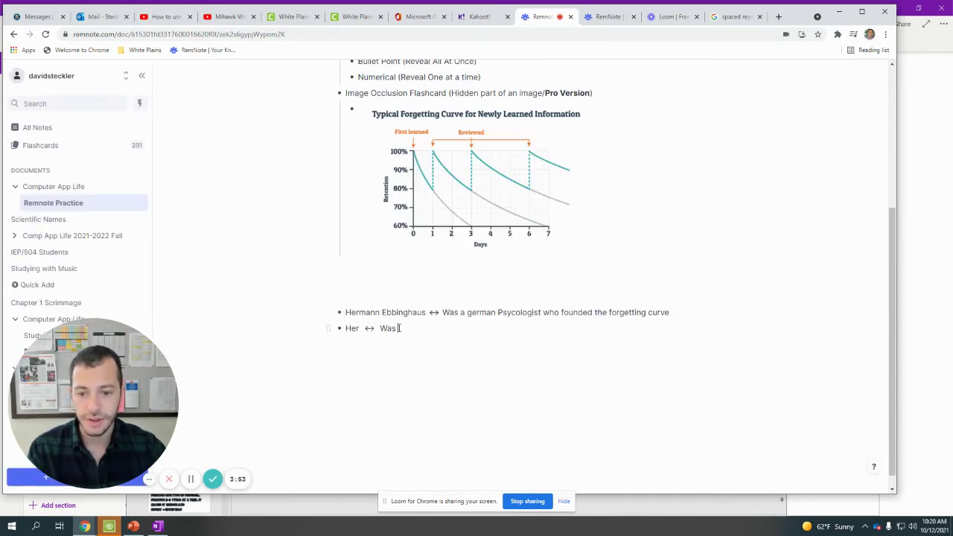
drag(399, 328, 341, 328)
key(BackSpace)
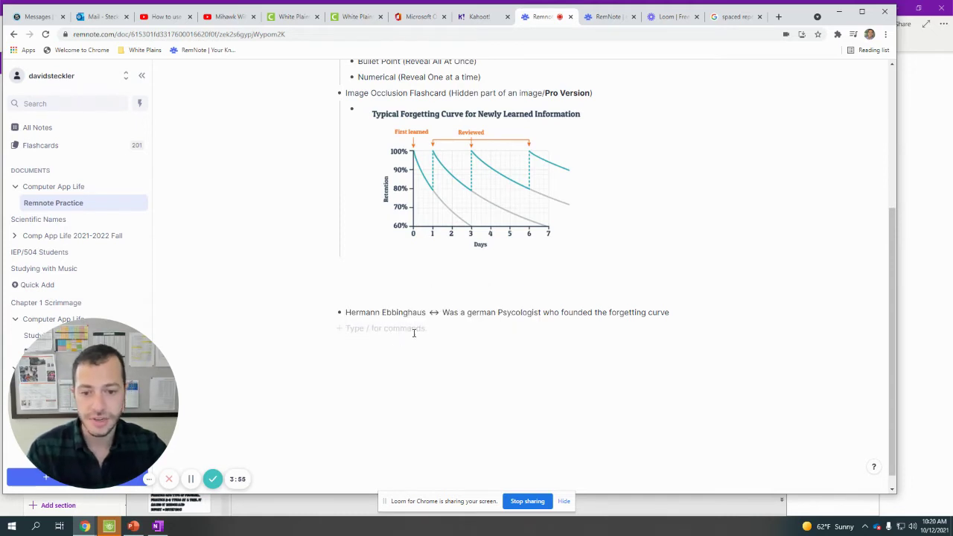
Step: Start a practice session for the note's flashcards, then exit the queue
scroll(819, 156, up, 2)
scroll(856, 95, up, 1)
click(867, 79)
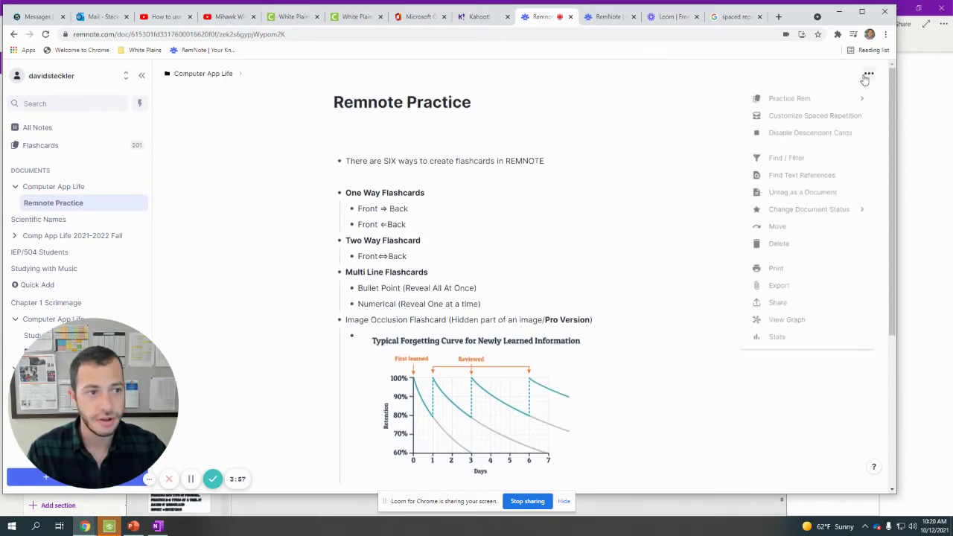
mouse_move(804, 95)
click(673, 95)
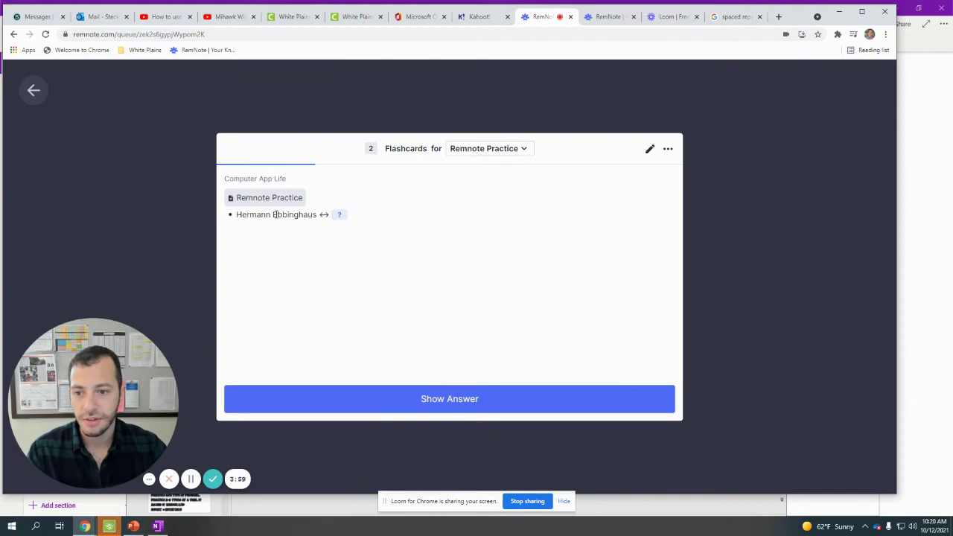
click(34, 91)
Step: Practise again, reveal the Ebbinghaus answer, rate it Forgotten, and return to the document
click(868, 74)
mouse_move(789, 93)
click(712, 99)
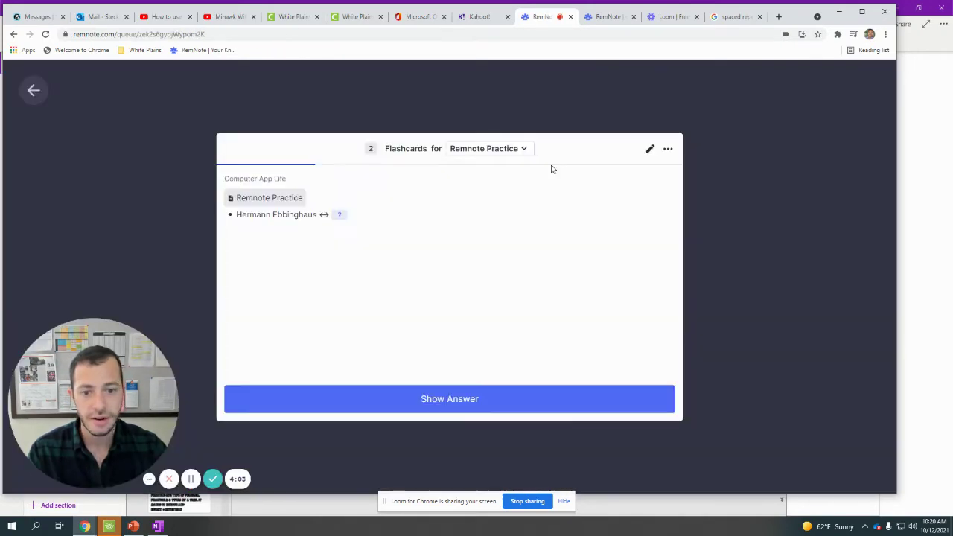
click(395, 397)
click(356, 394)
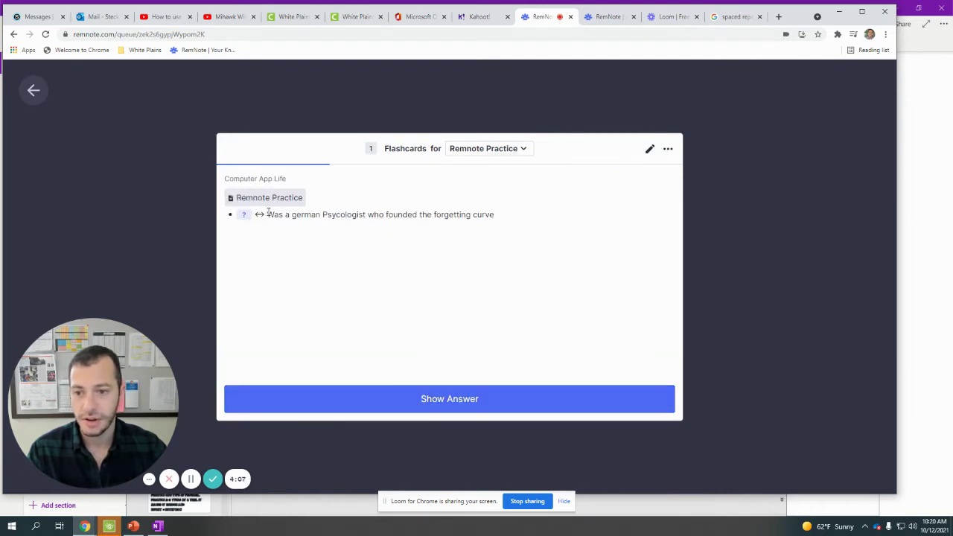
drag(249, 215, 501, 212)
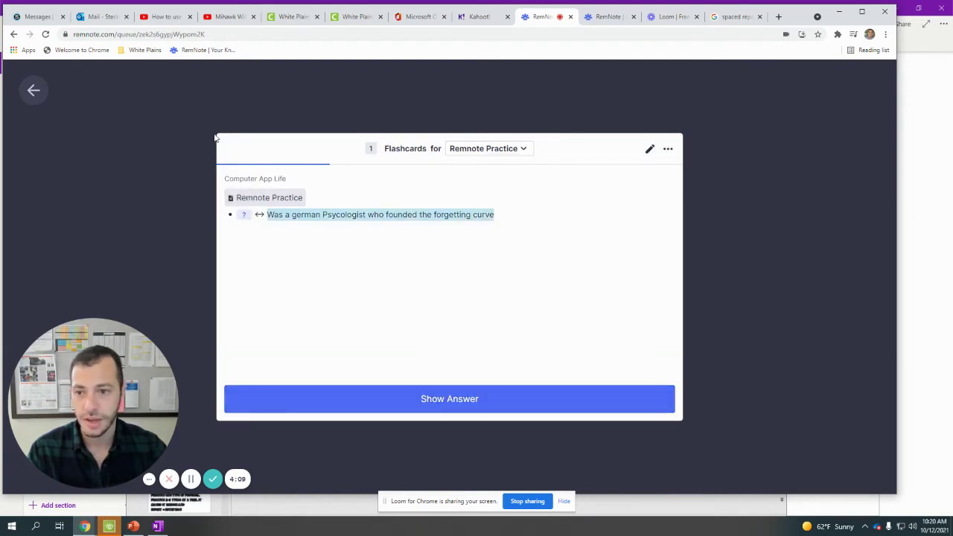
click(33, 90)
Step: Highlight the Multi Line Flashcards heading, then clear the selection
scroll(403, 314, down, 3)
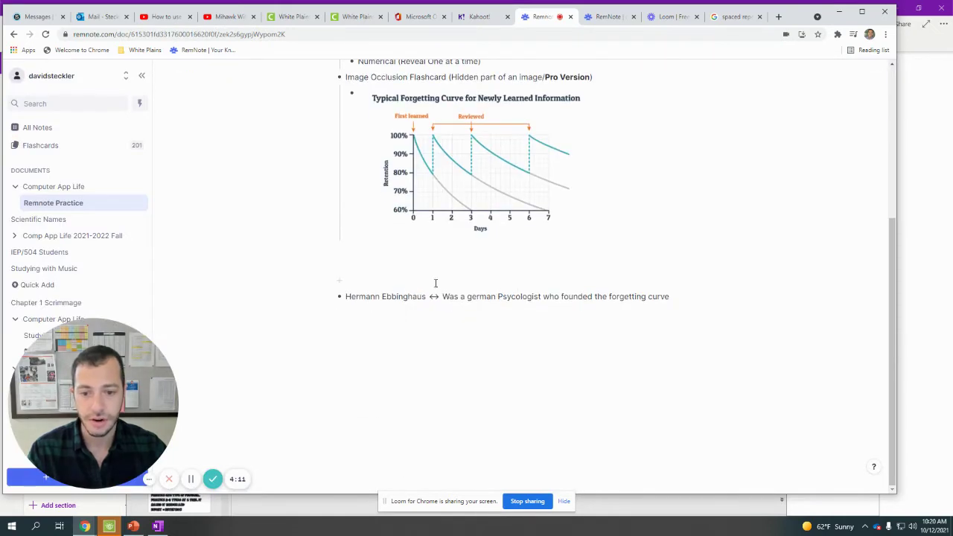
scroll(435, 283, up, 3)
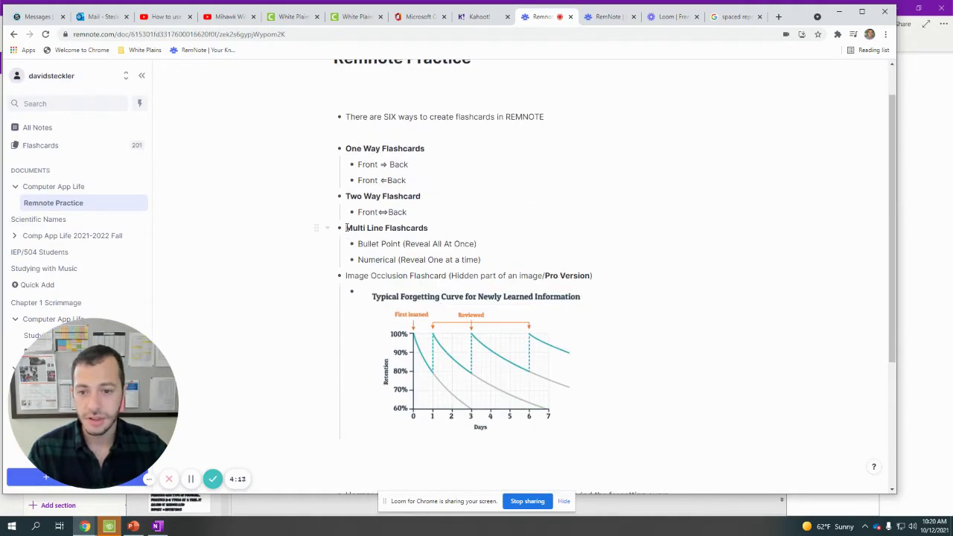
drag(346, 228, 429, 229)
click(418, 238)
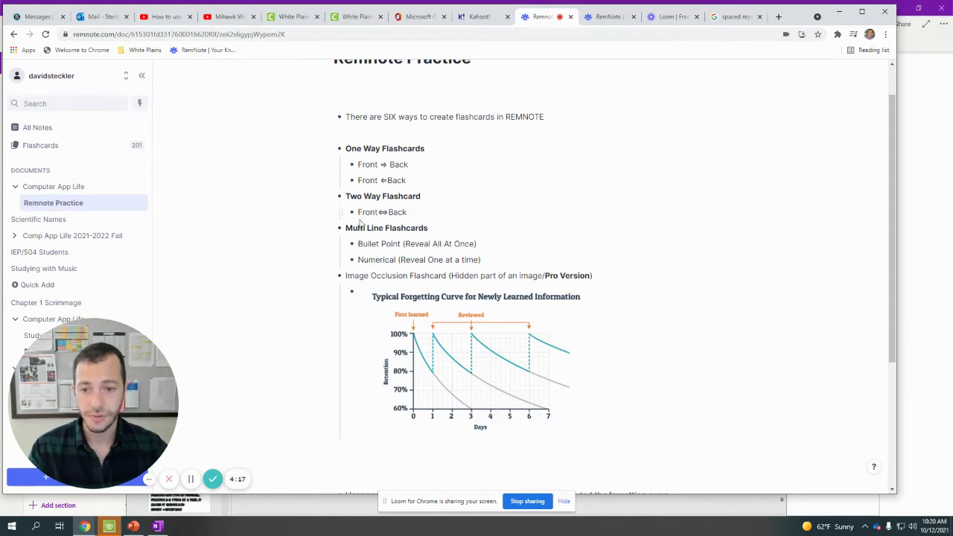
scroll(360, 222, down, 1)
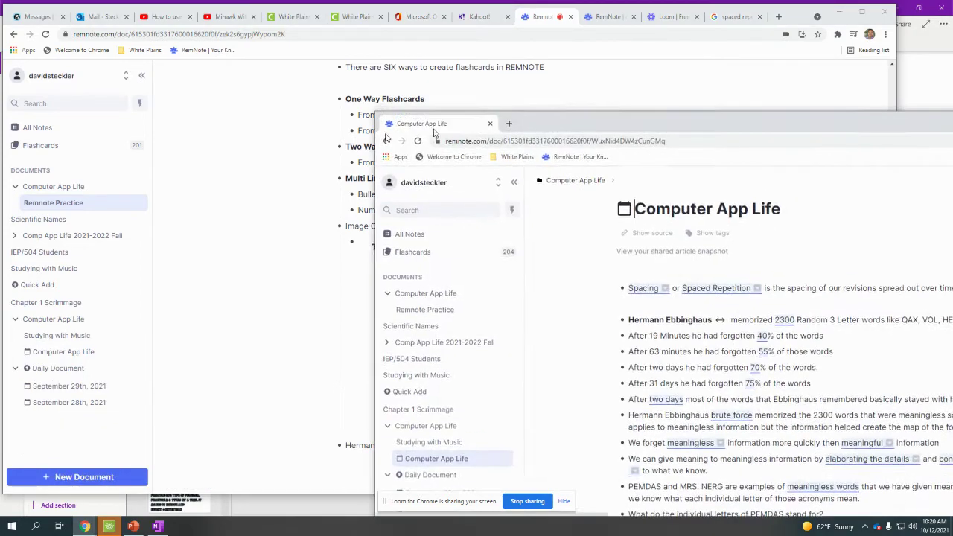
Step: Maximise the Computer App Life window and scroll to its FEIST recall levels section
double_click(231, 79)
scroll(447, 241, down, 8)
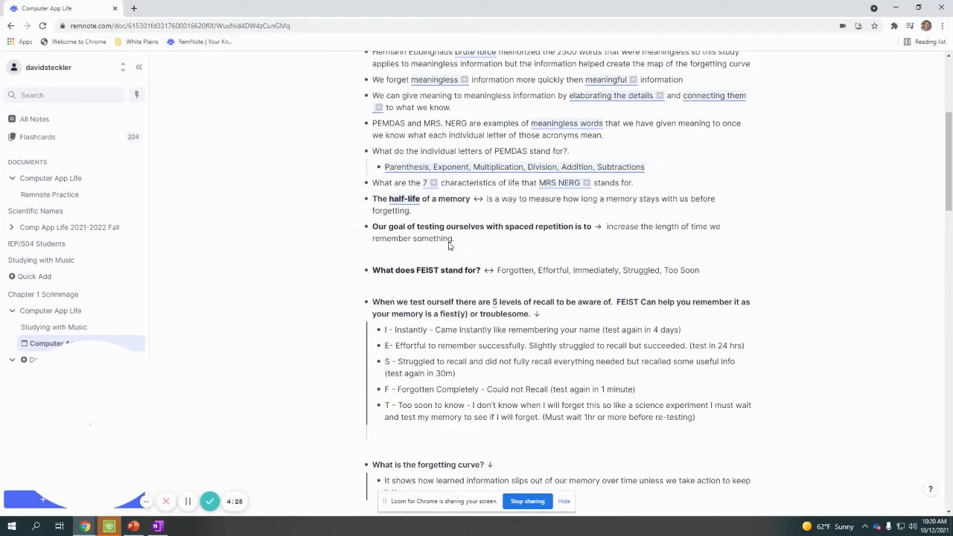
scroll(444, 247, up, 1)
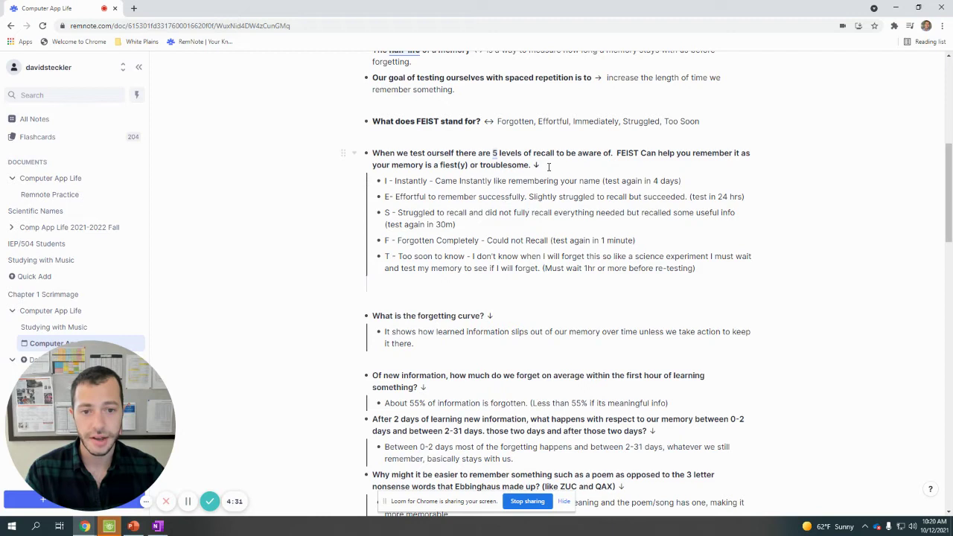
Step: Below the FEIST list, add 'What are the 5 levels of recall?>>>' with I, E, S, F, T child bullets
click(407, 301)
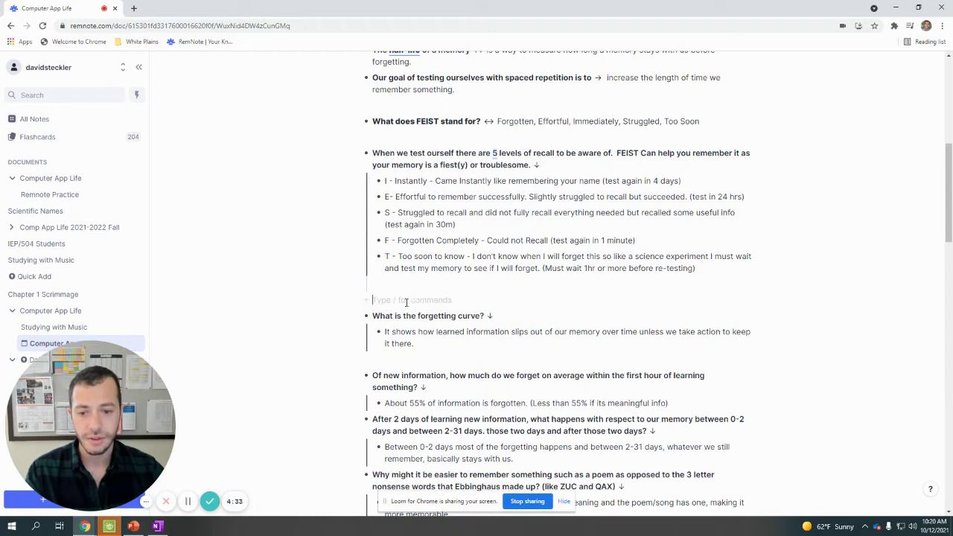
key(Return)
key(Return)
key(Return)
key(Up)
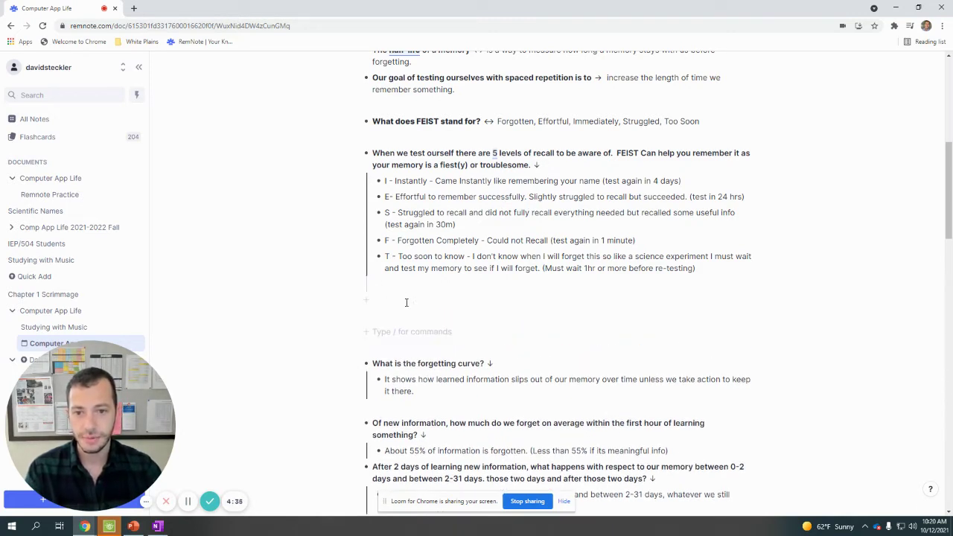
text(What are the )
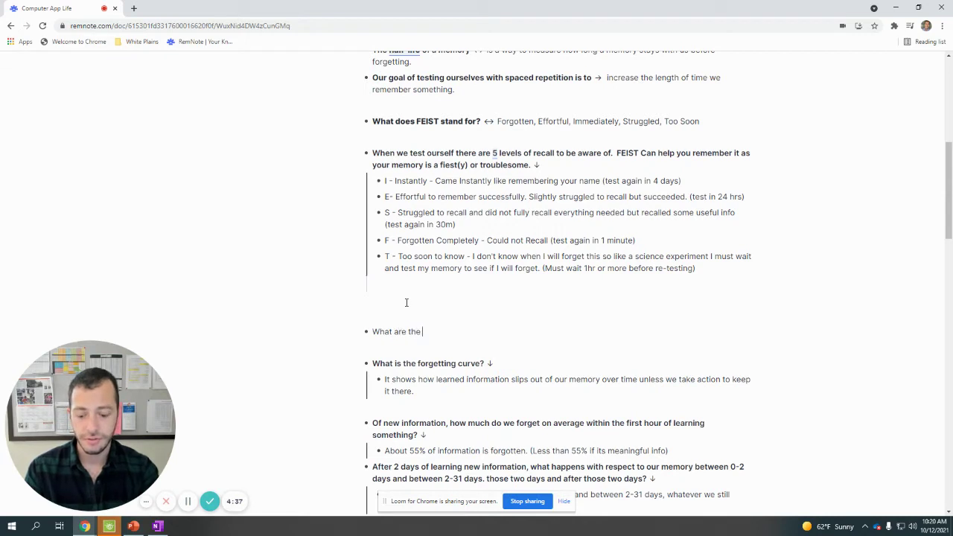
text(5 levels of re)
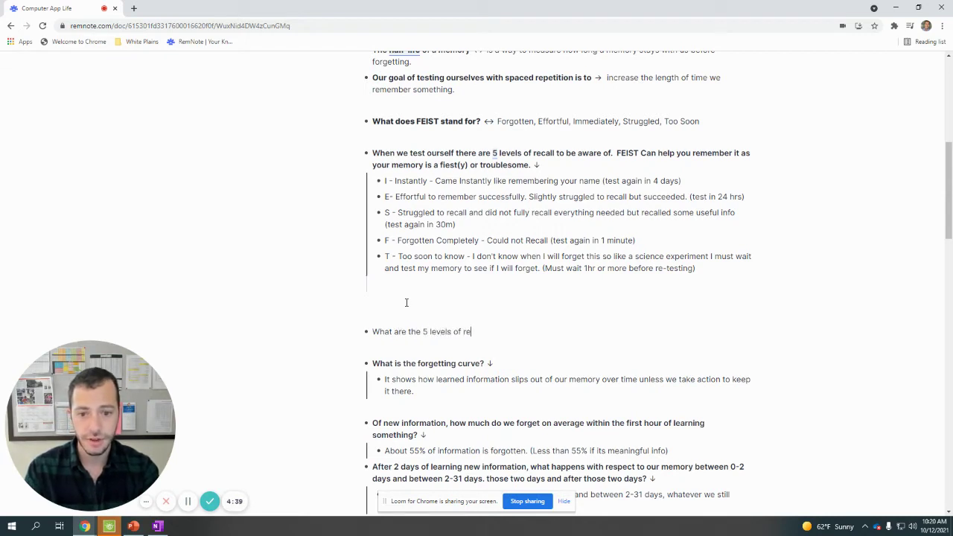
text(call)
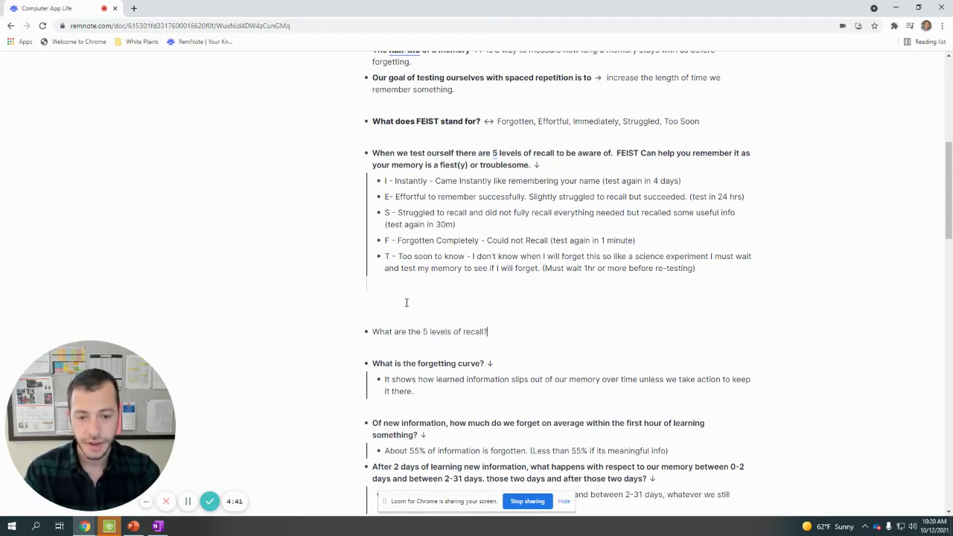
text(?>>)
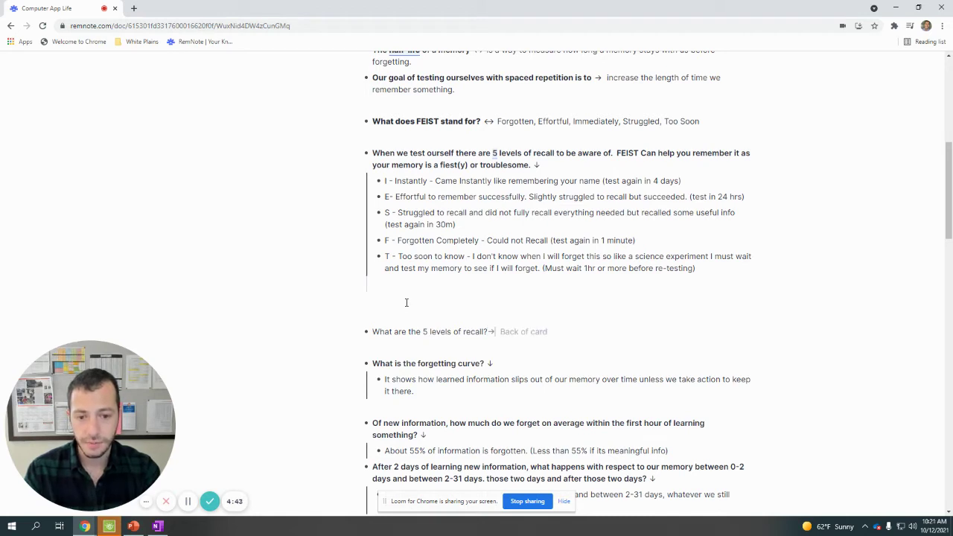
text(>)
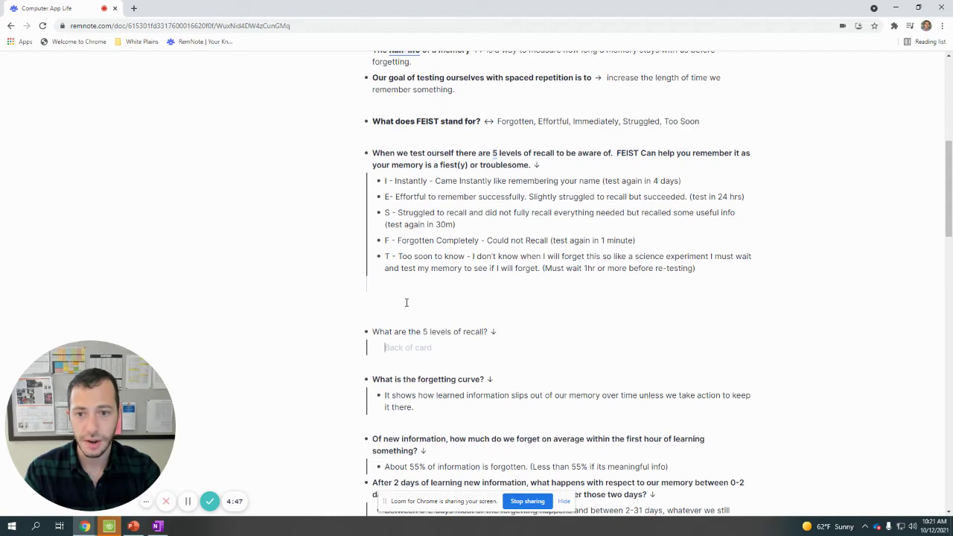
text(I)
key(Return)
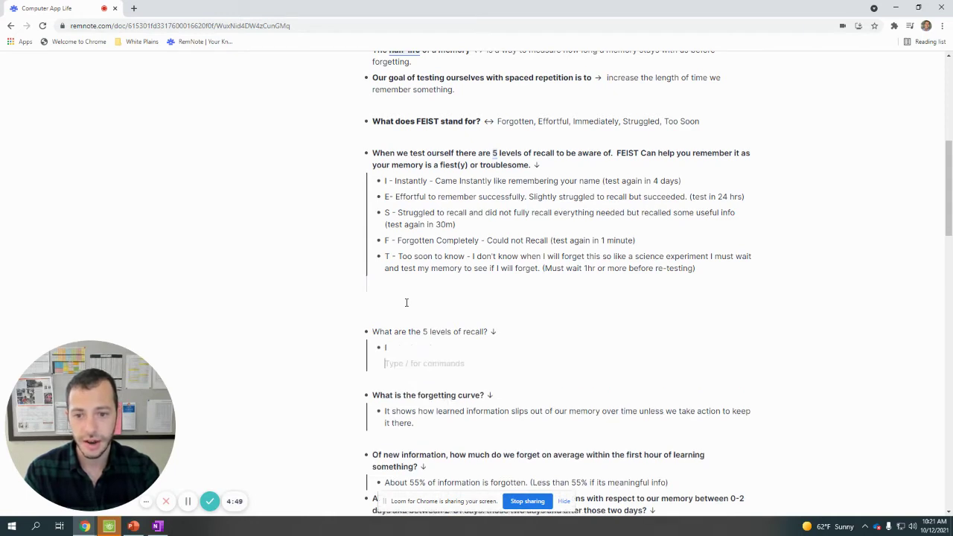
text(E)
key(Return)
text(S)
key(Return)
text(F)
key(Return)
text(T)
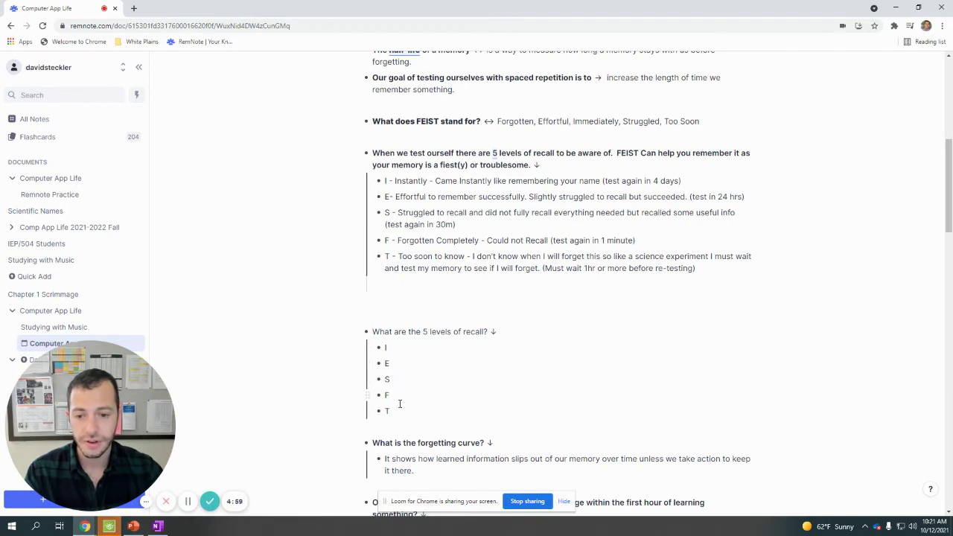
Step: Select the recall question with its five bullets and cut it
drag(399, 403, 378, 352)
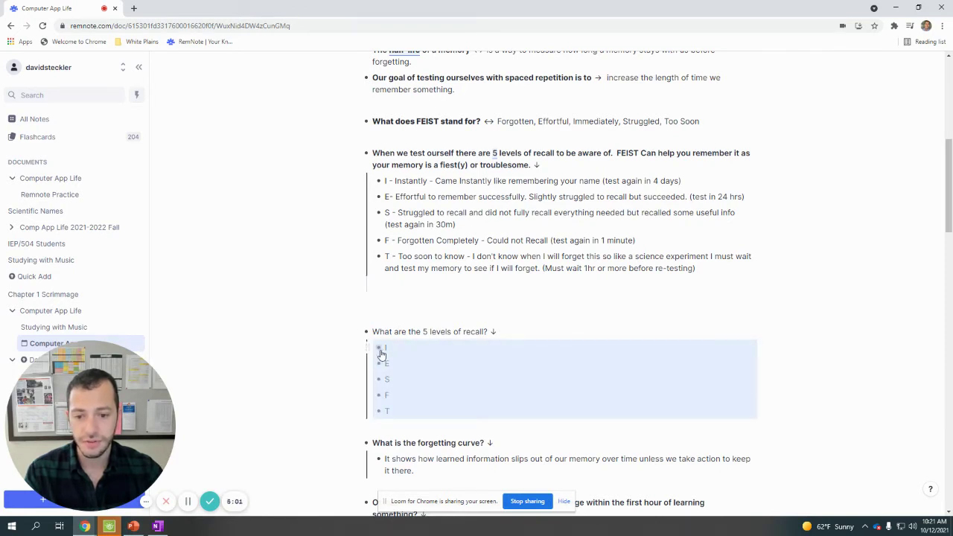
drag(406, 409, 374, 333)
key(ctrl+c)
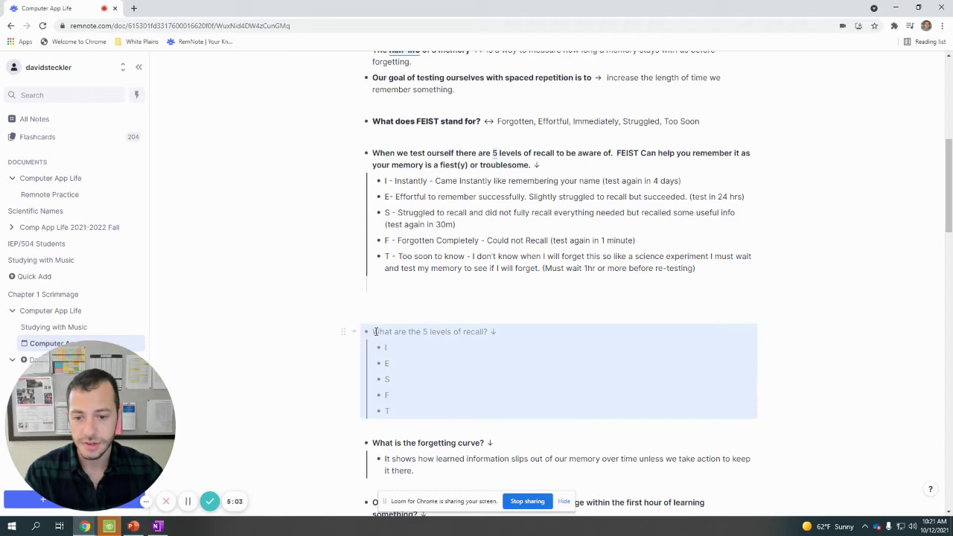
key(BackSpace)
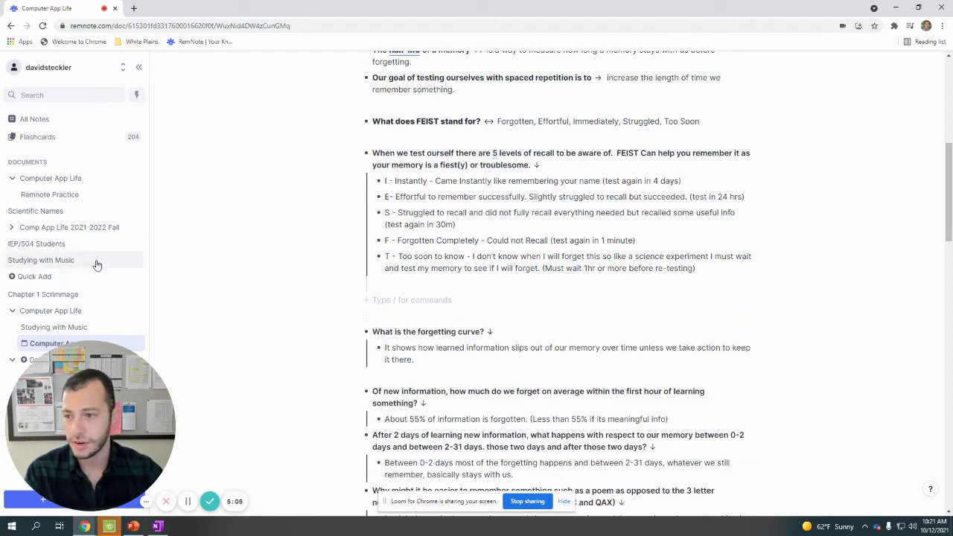
Step: In Remnote Practice, paste the recall question over the Hermann Ebbinghaus line
click(75, 194)
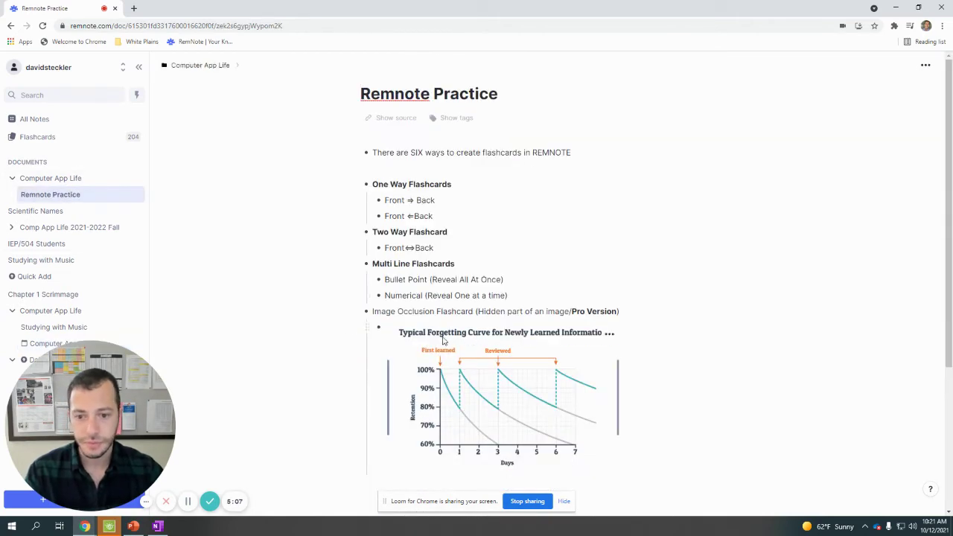
scroll(439, 349, down, 3)
drag(697, 319, 367, 316)
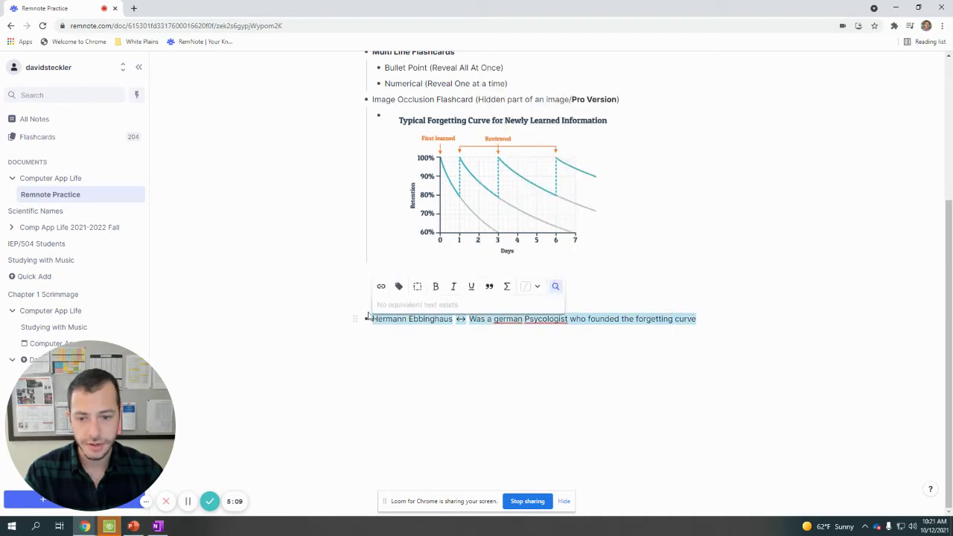
key(ctrl+v)
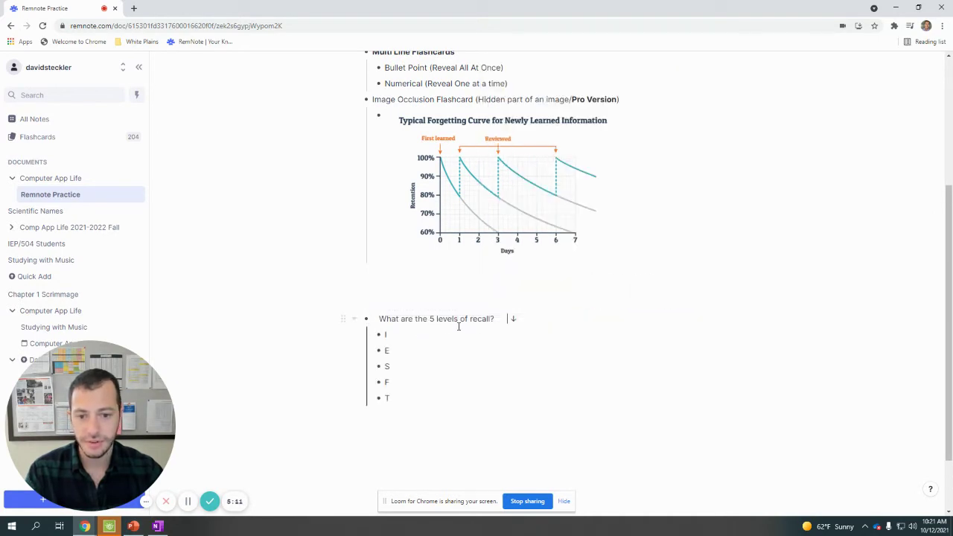
Step: Start practising this page's flashcards with spaced repetition
scroll(908, 79, up, 3)
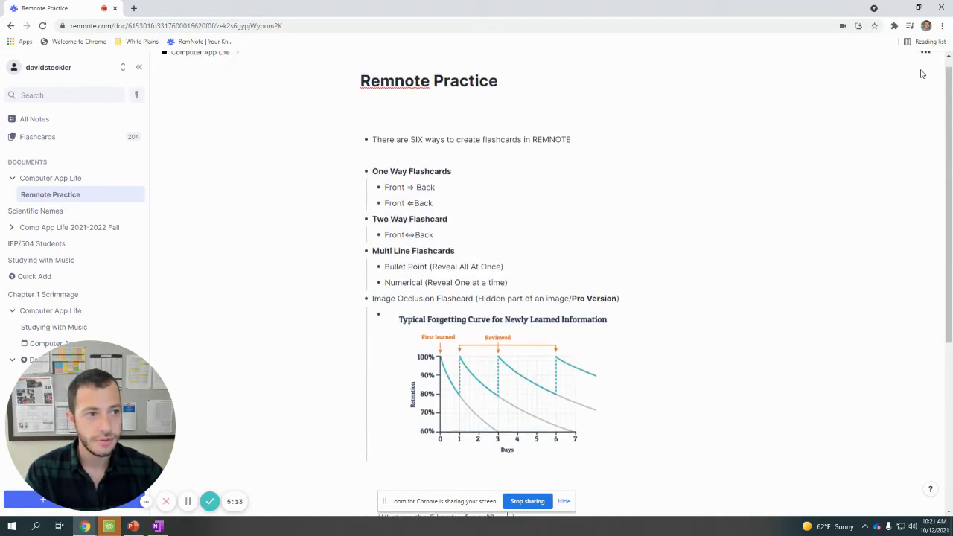
click(928, 66)
mouse_move(840, 68)
click(757, 95)
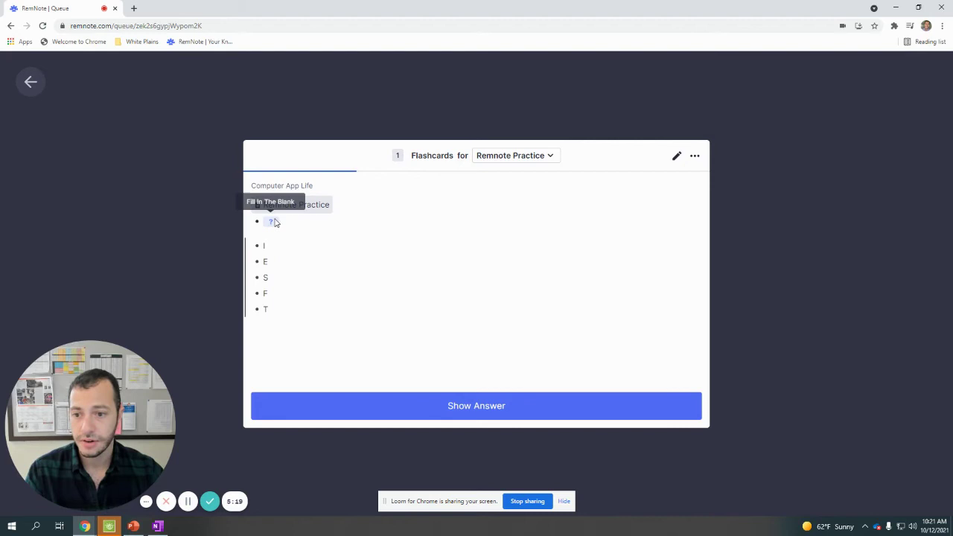
Step: Leave the queue and set the recall card to test front to back only
drag(273, 314, 275, 268)
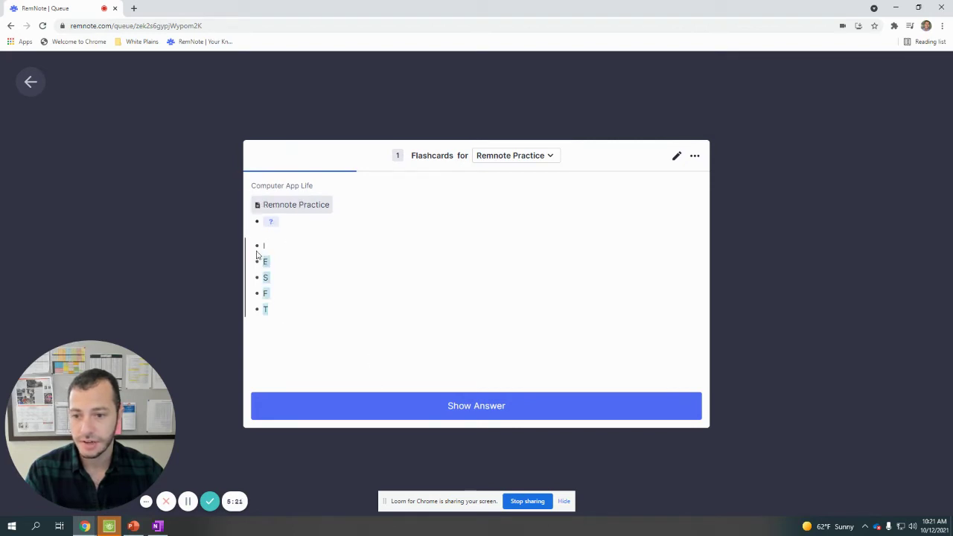
click(38, 91)
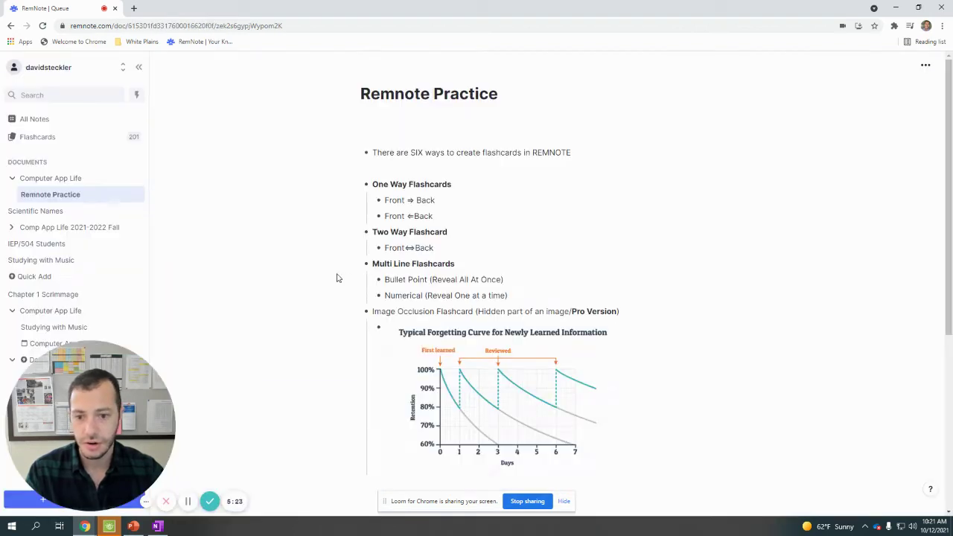
scroll(468, 287, down, 4)
click(494, 241)
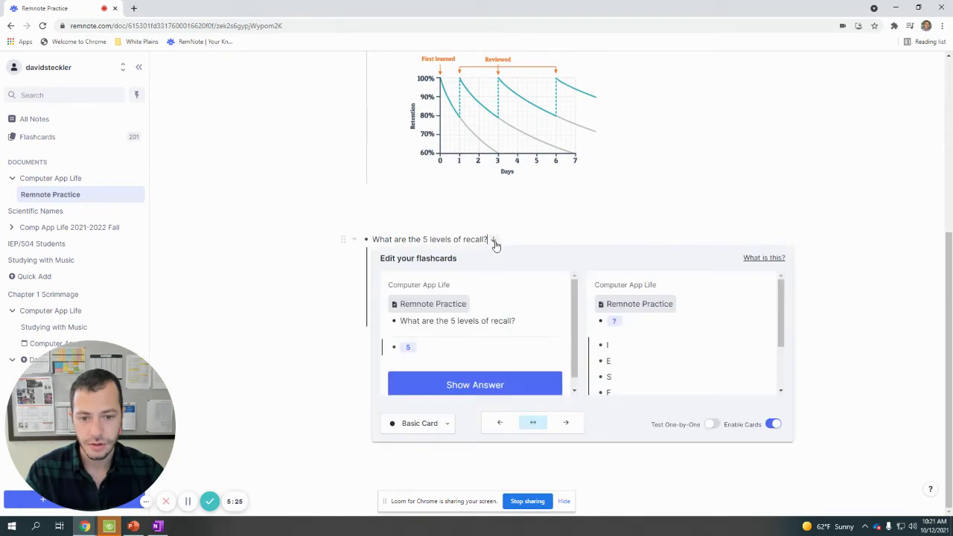
click(564, 424)
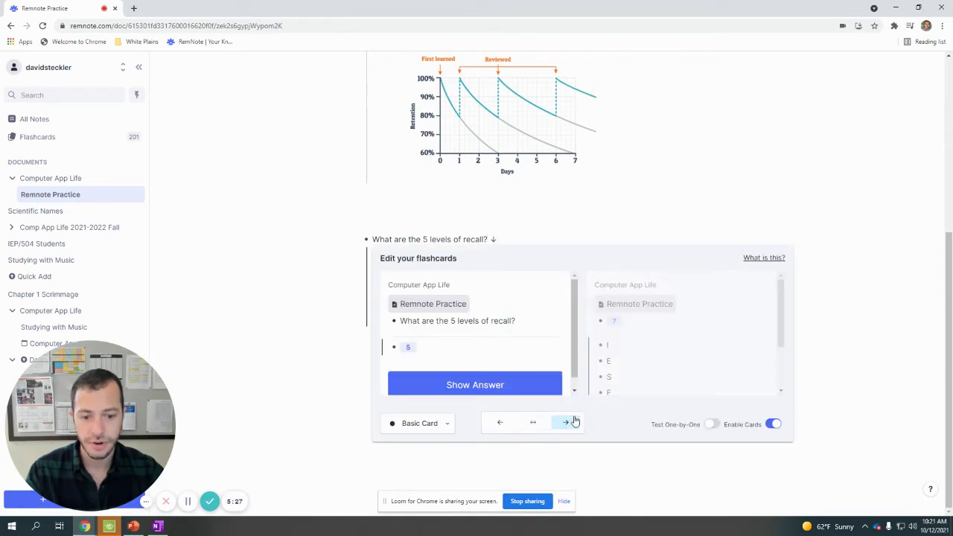
click(428, 237)
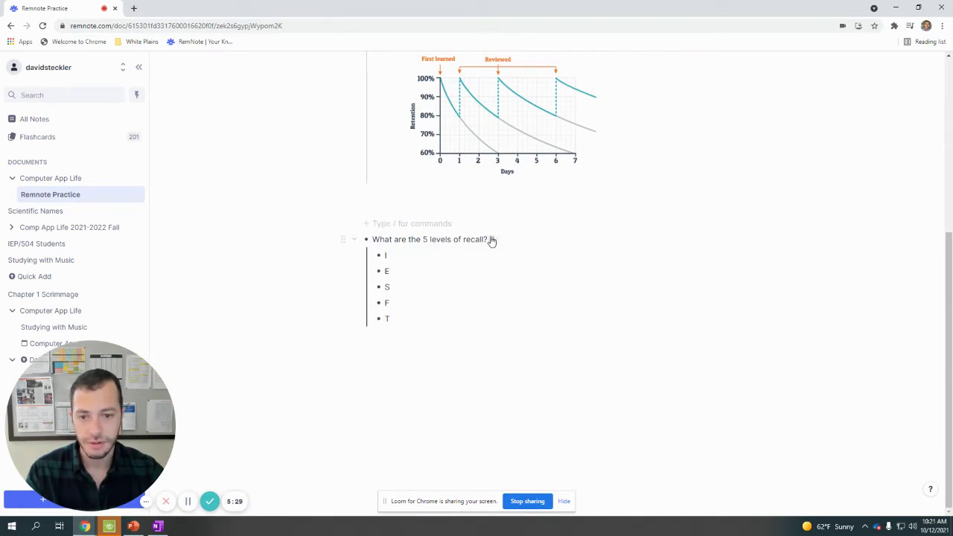
Step: Select the question and its I–T answers, then review the flashcard settings again
drag(487, 240, 373, 239)
click(393, 318)
drag(393, 317, 374, 255)
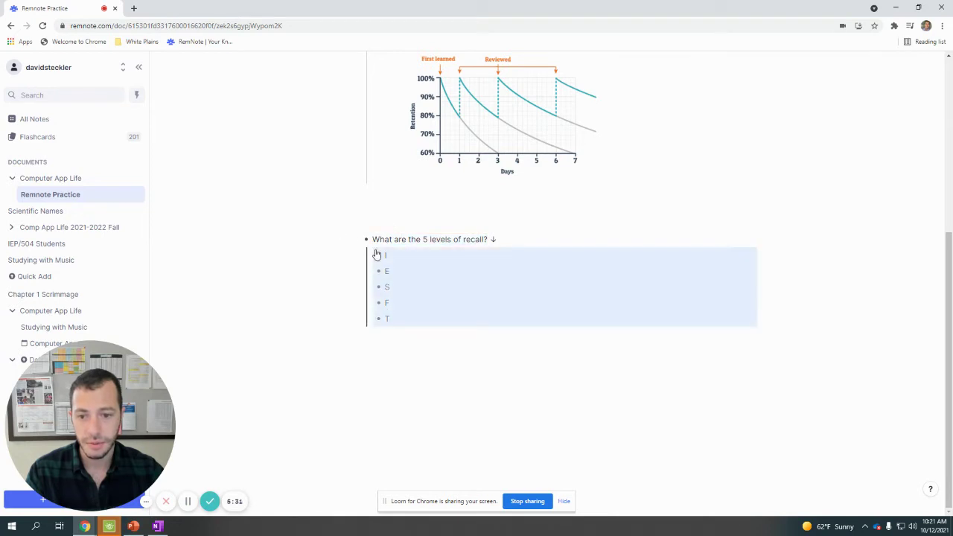
click(494, 239)
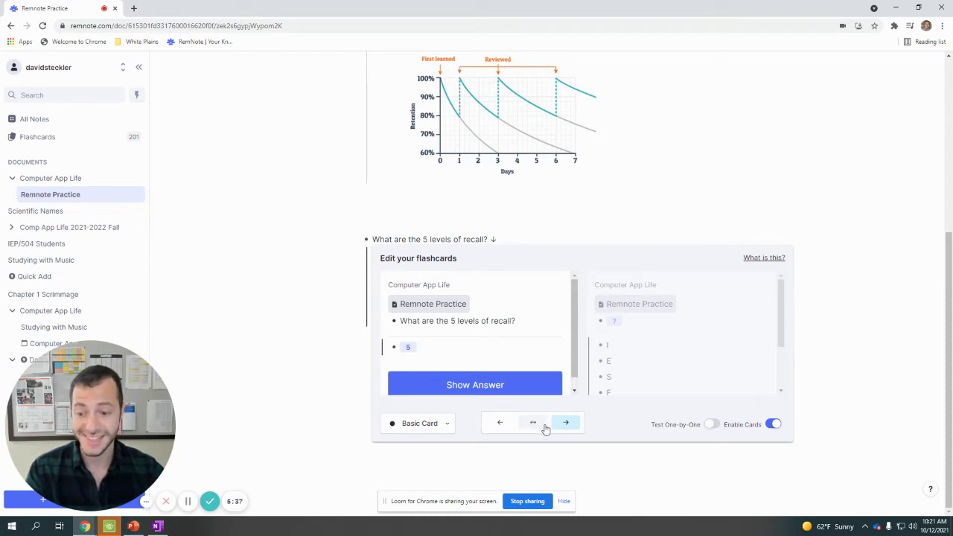
click(610, 233)
Step: Bring up the page's options menu for practising again
scroll(893, 107, up, 5)
click(925, 64)
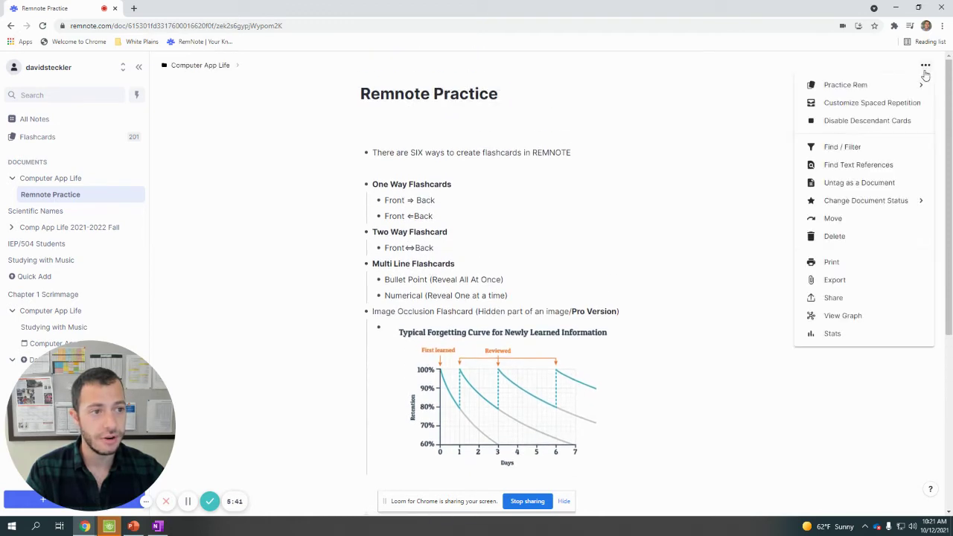
mouse_move(826, 82)
scroll(769, 90, down, 3)
Step: Run spaced-repetition practice on the document twice, exiting each finished queue
click(769, 89)
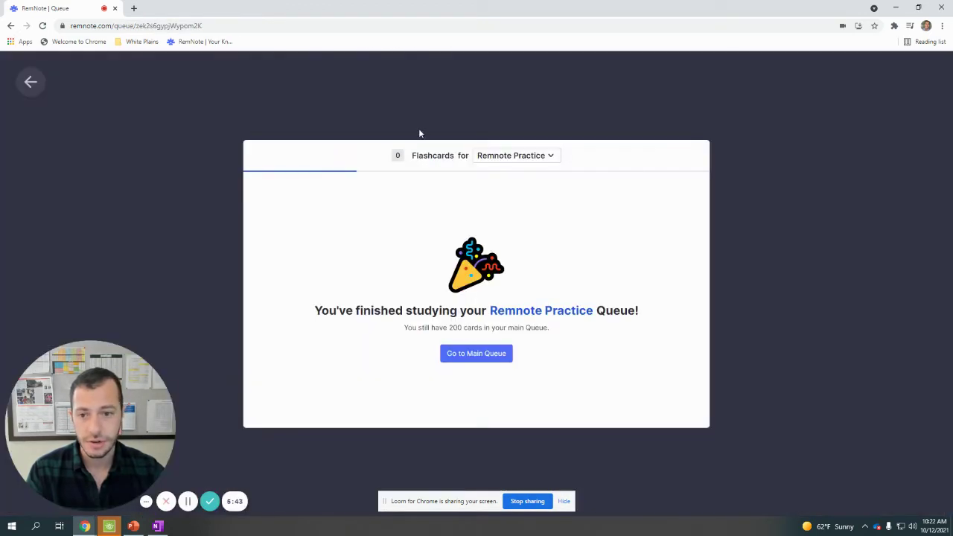
click(32, 78)
click(925, 65)
mouse_move(896, 85)
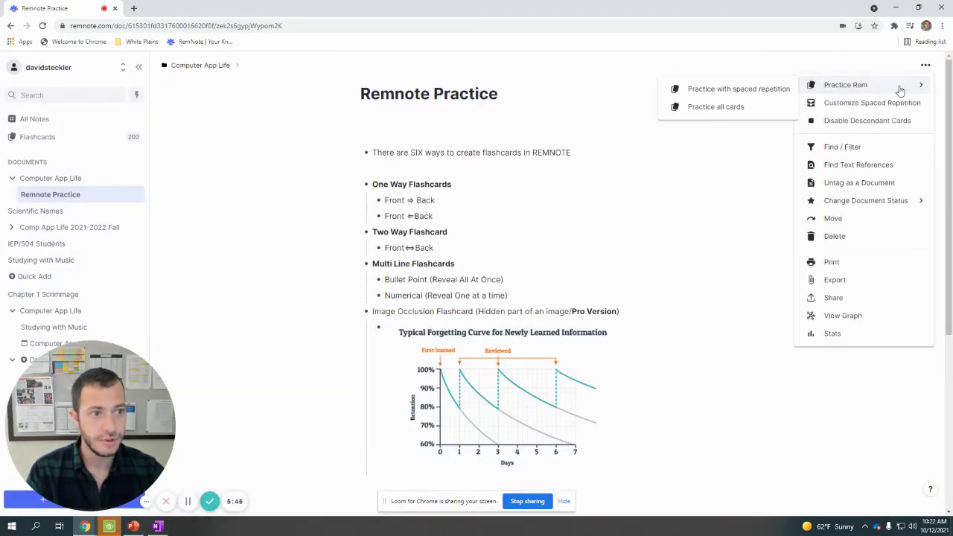
click(781, 97)
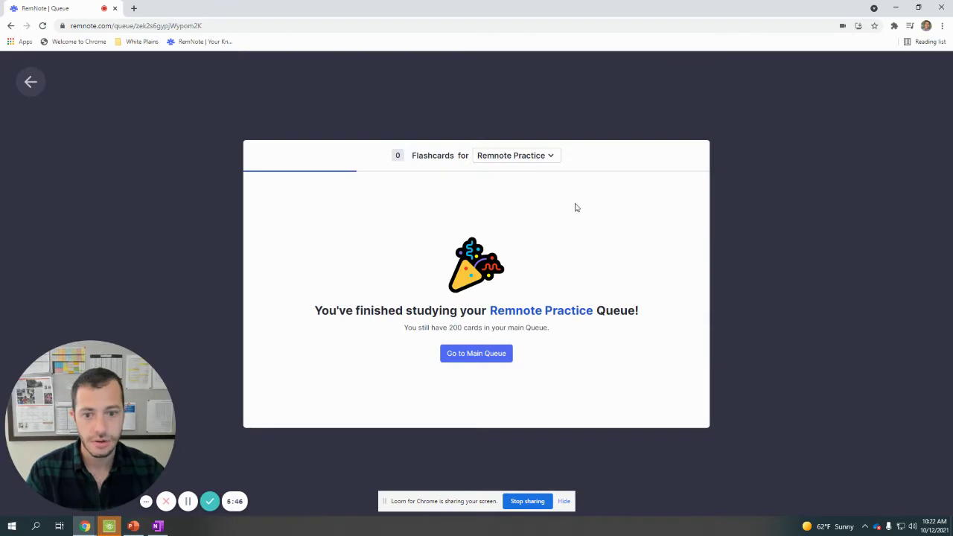
click(31, 80)
Step: Practise all cards, answer the checkpoint prompt, open the 200-card main queue, then exit it
click(923, 64)
mouse_move(856, 89)
click(778, 106)
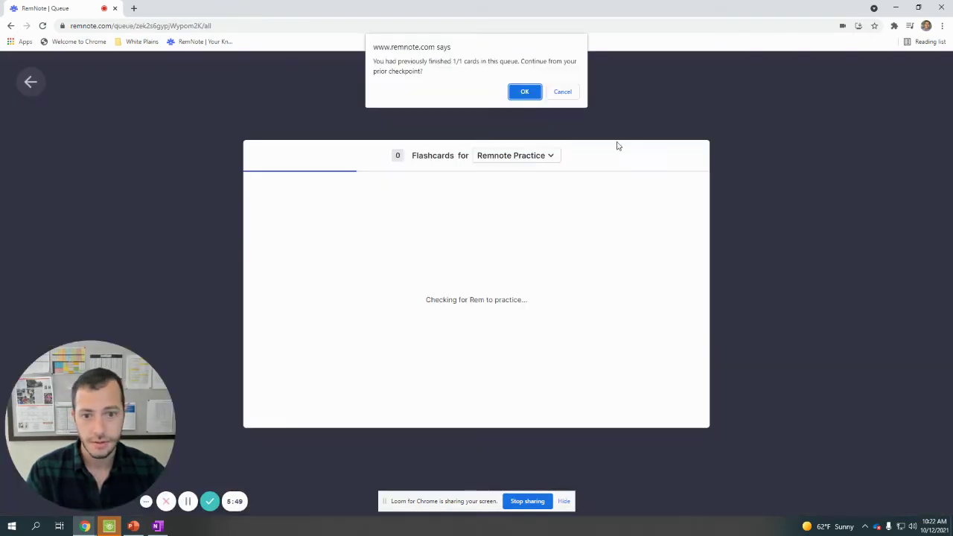
click(525, 92)
click(461, 357)
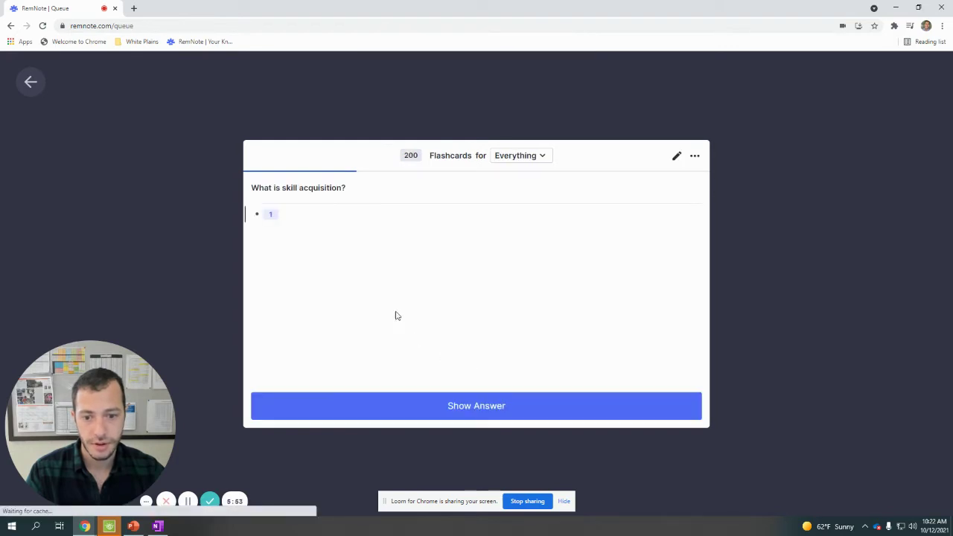
click(30, 82)
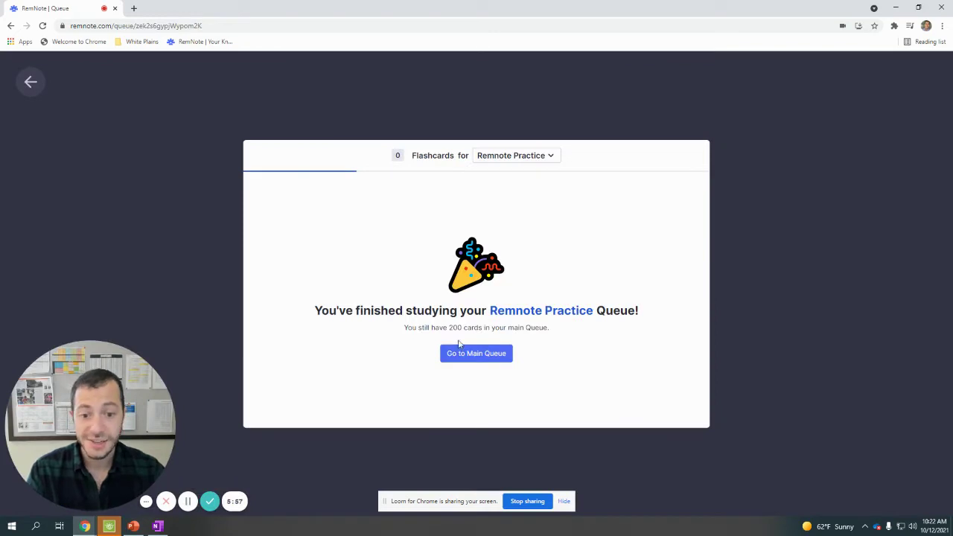
Step: Below the recall list, start the card 'What are the 5 level of recall>>' as a numbered list
click(20, 90)
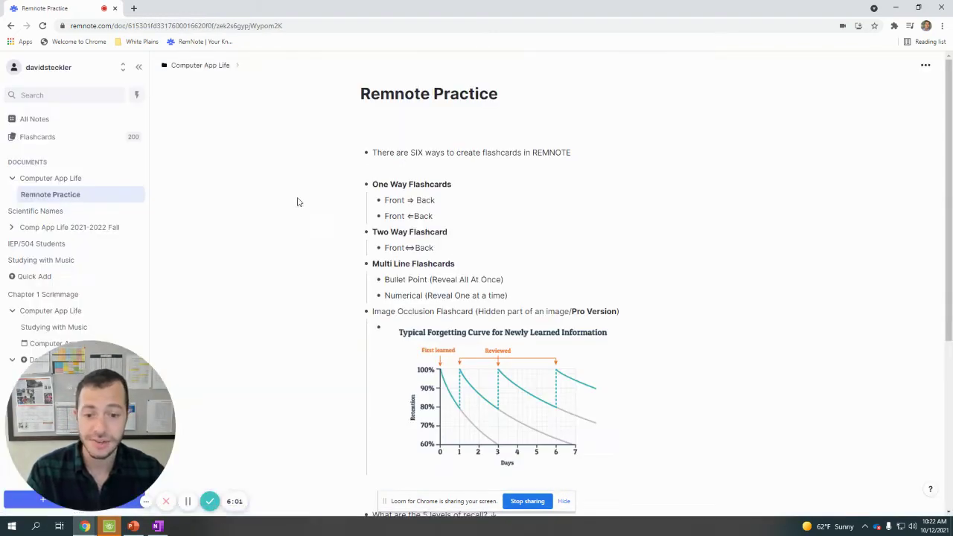
scroll(362, 251, down, 3)
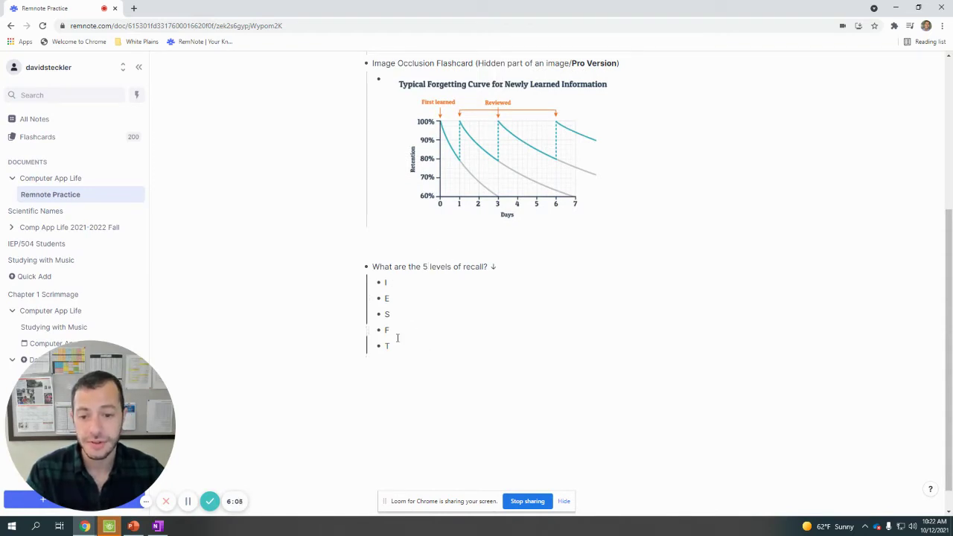
drag(397, 345, 380, 284)
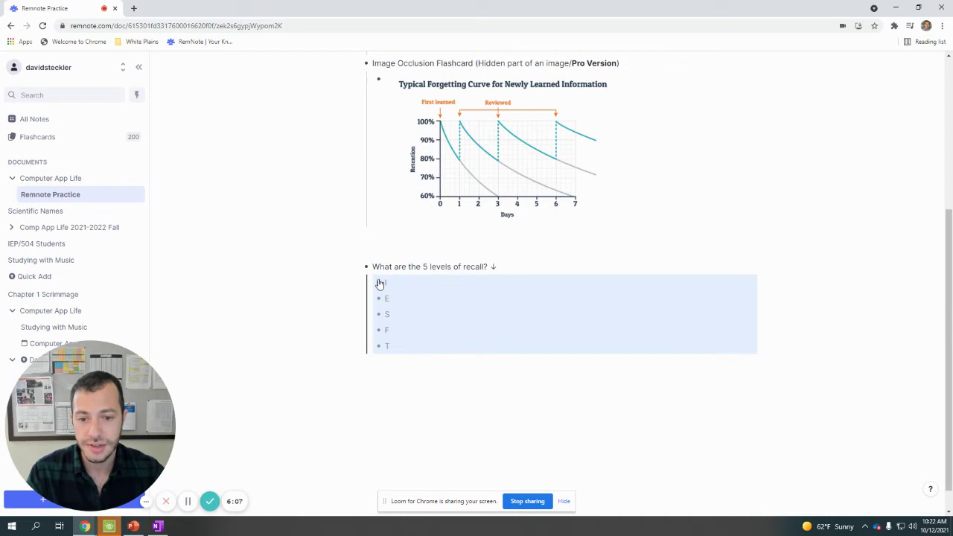
click(405, 356)
key(Return)
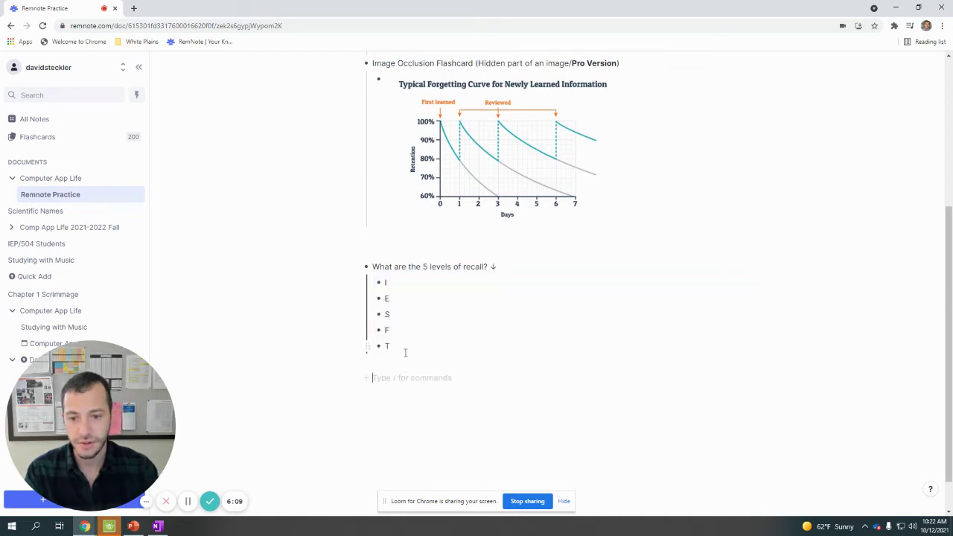
text(What are the 5 level of recall)
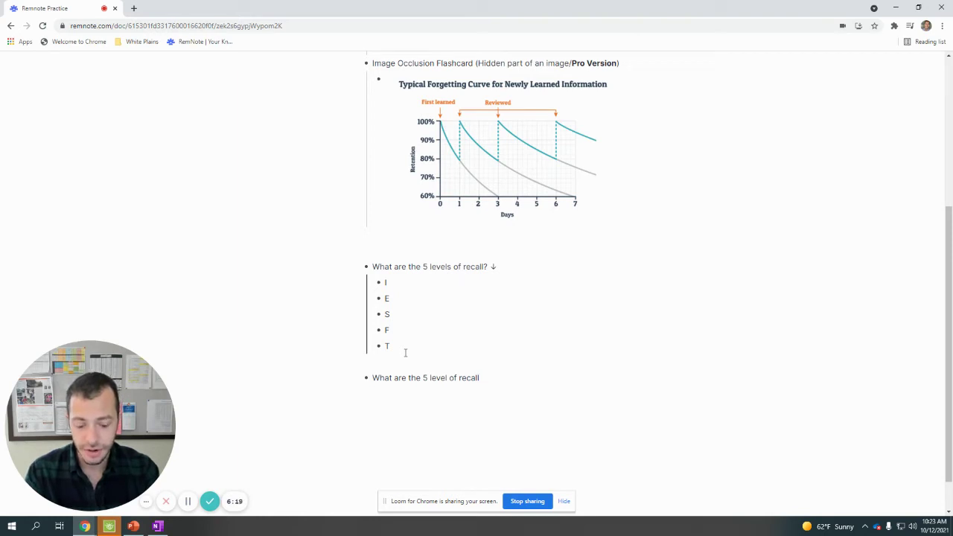
text(>>)
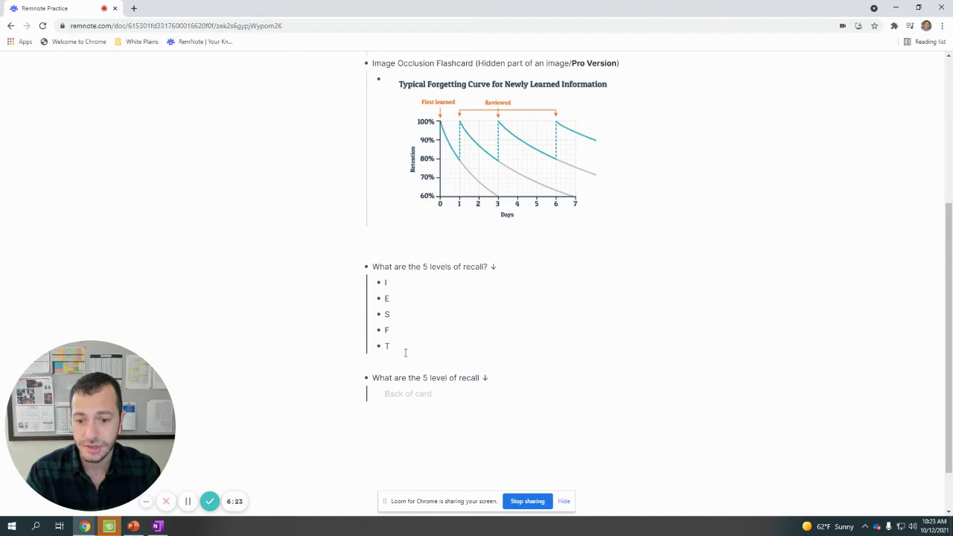
text(ff)
key(BackSpace)
text(1)
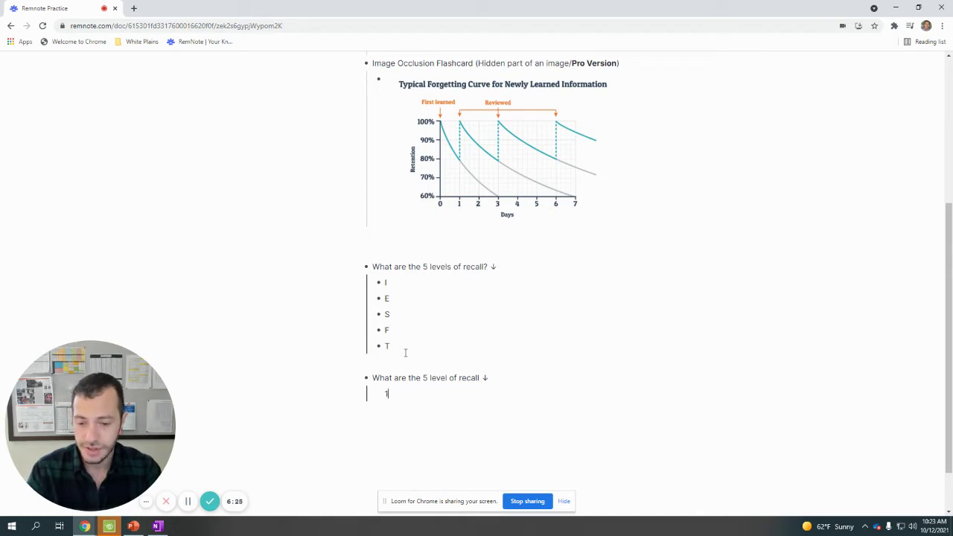
text(.)
key(ctrl+backslash)
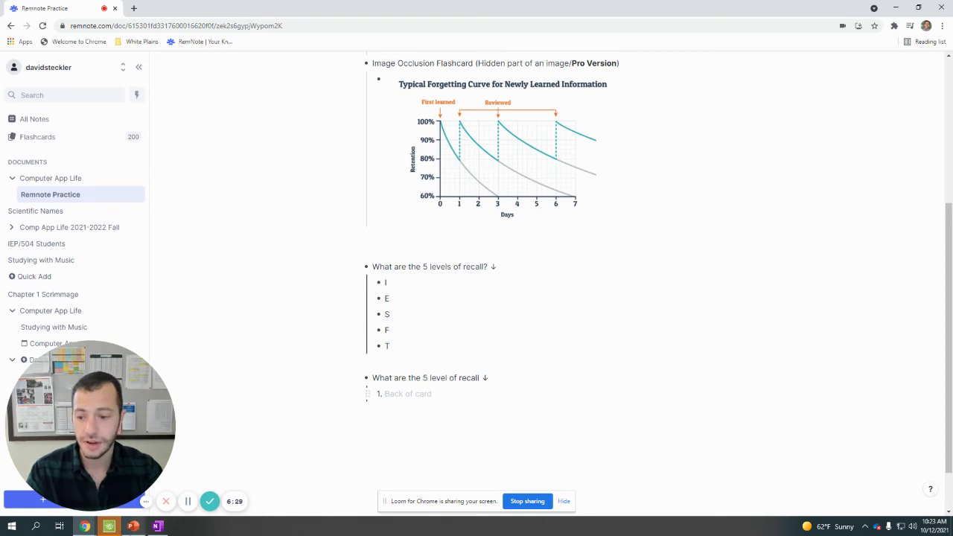
click(133, 526)
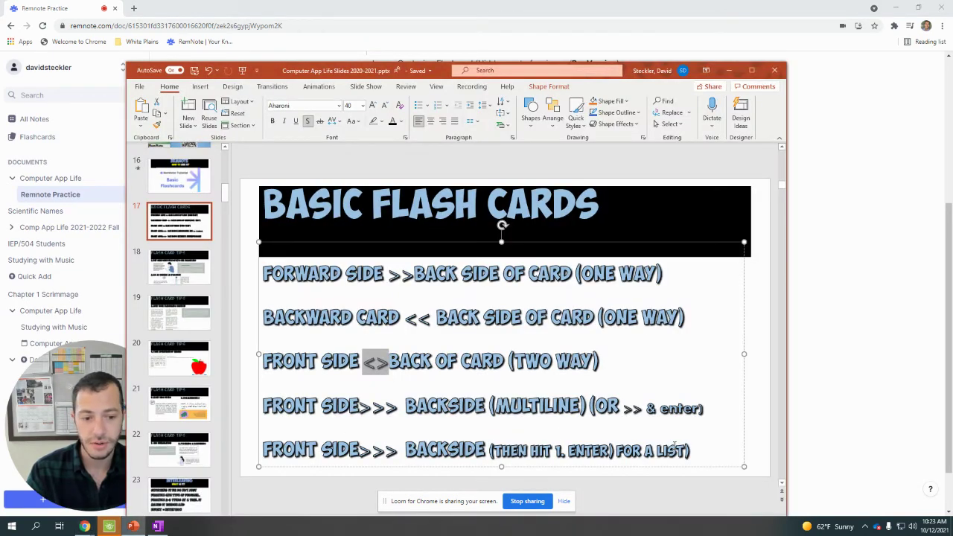
drag(691, 450, 615, 449)
click(853, 312)
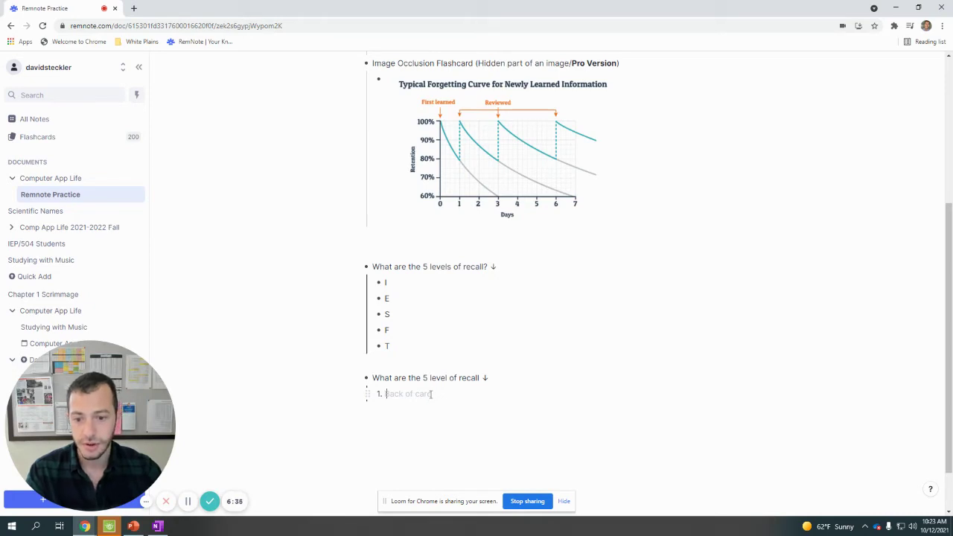
Step: Enter the numbered answers Immediately, Effortfully, Struggled, Forgotten Completely, Too Soon
text(Immedi)
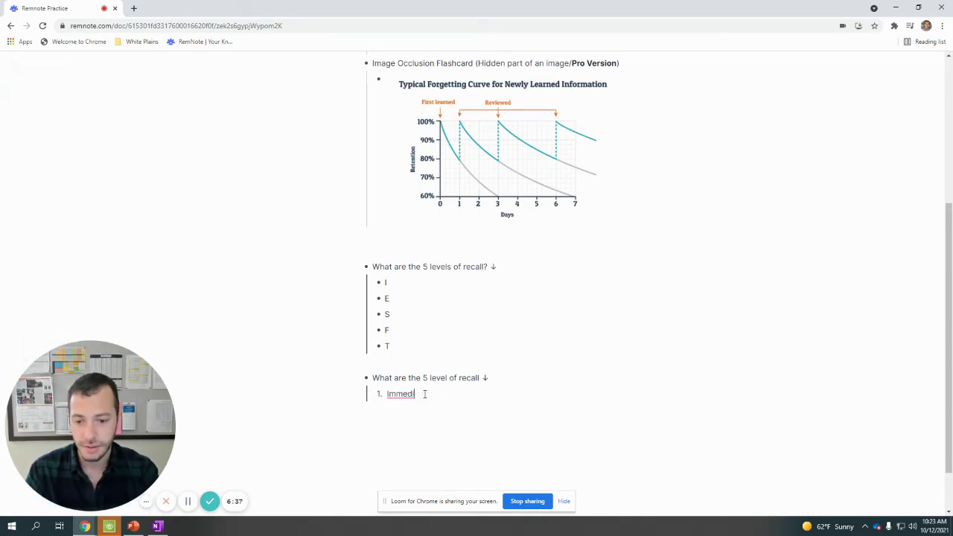
text(ately)
key(Return)
text(Effo)
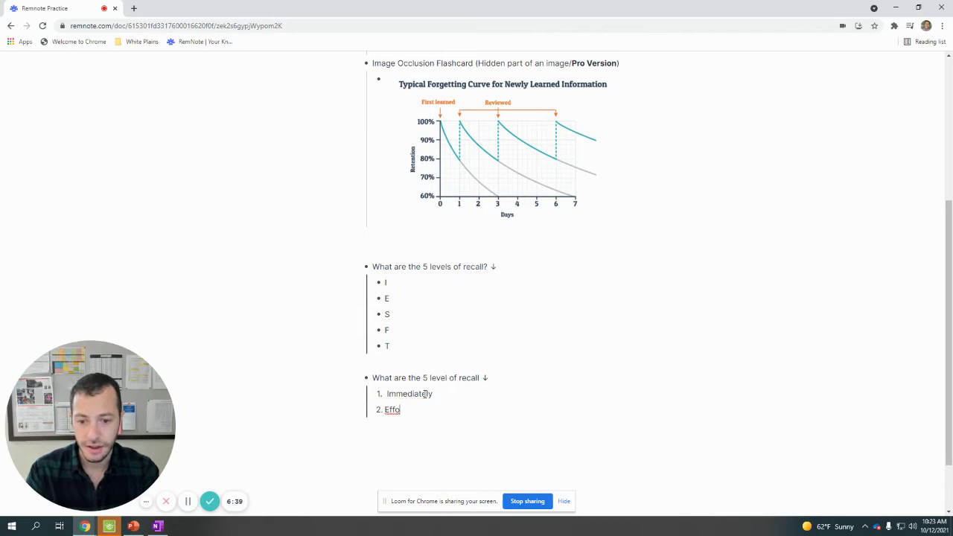
text(ly)
key(Return)
text(S)
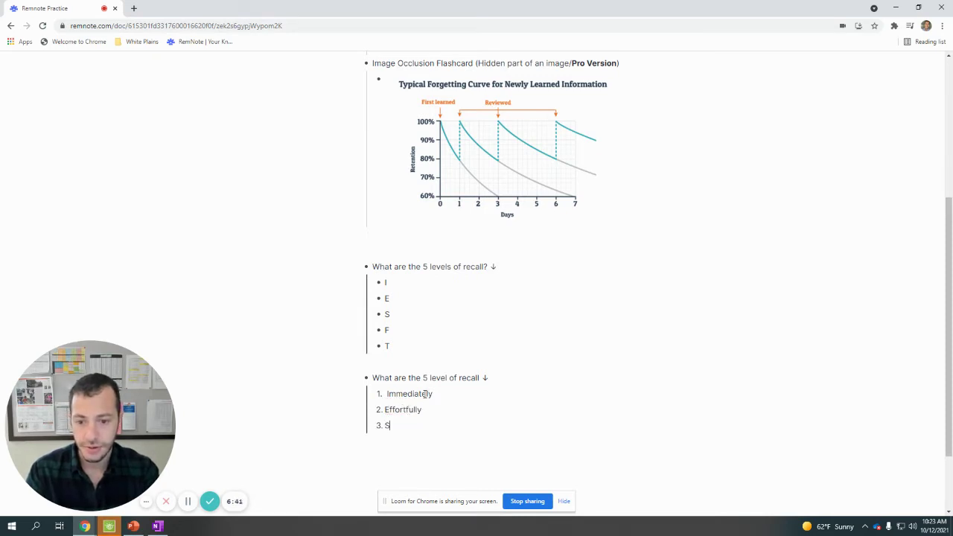
text(truggled)
key(Return)
text(Forgo)
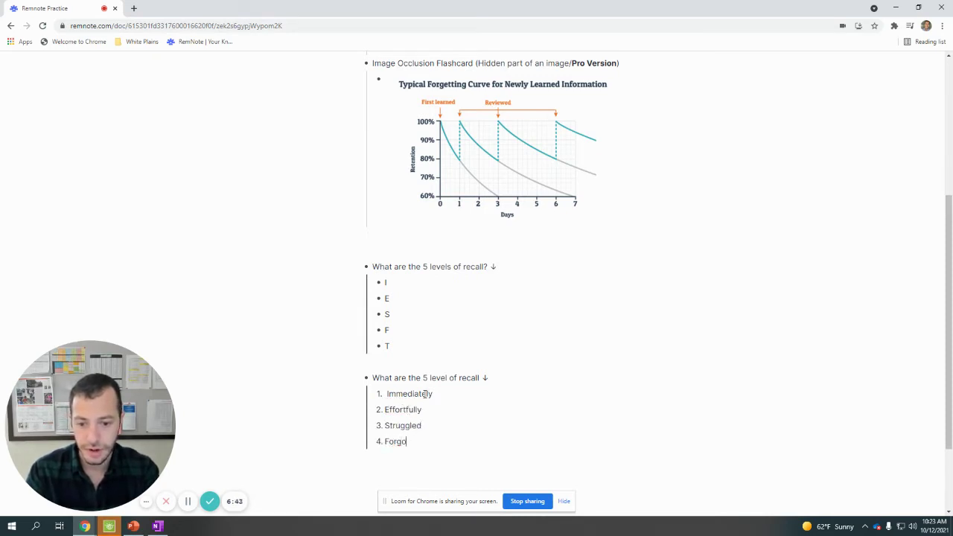
text(tten Complete)
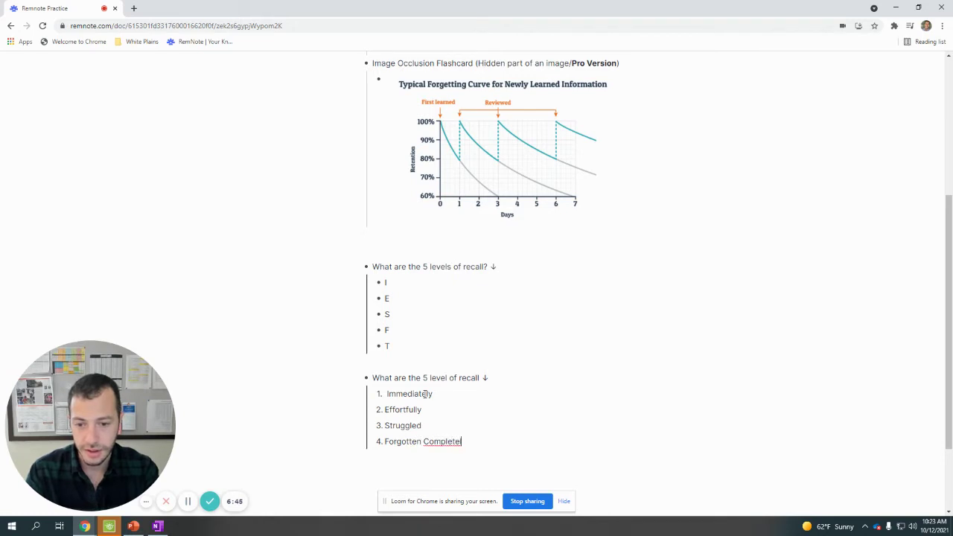
text(ly)
key(Return)
text(Too Soon)
key(ctrl+backslash)
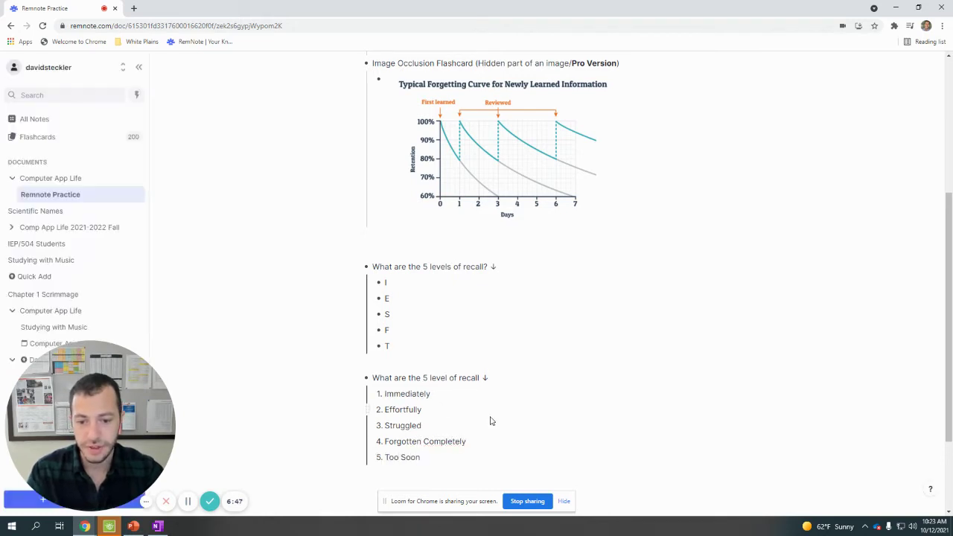
scroll(510, 424, up, 5)
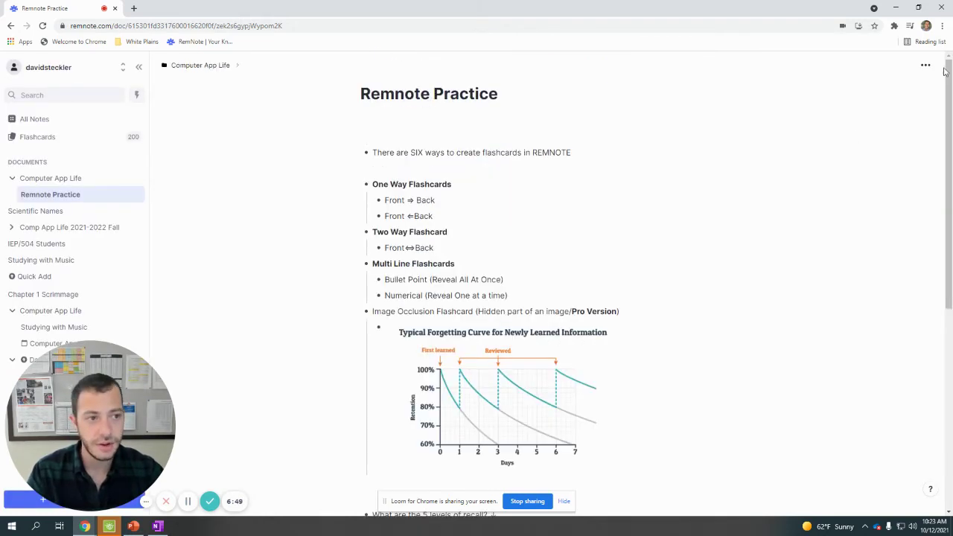
Step: Practise the new card with spaced repetition, revealing and rating Immediately and Effortfully
click(939, 71)
mouse_move(893, 84)
click(750, 104)
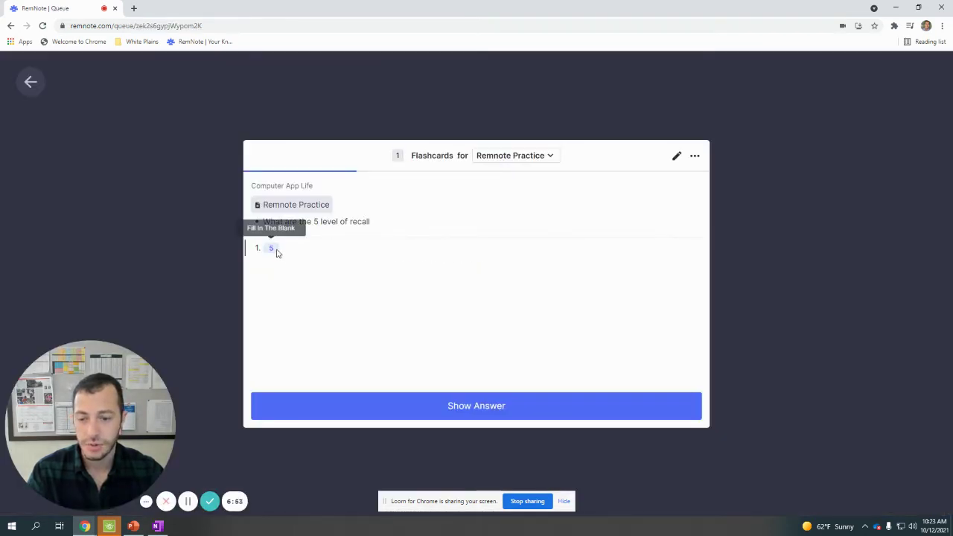
click(372, 403)
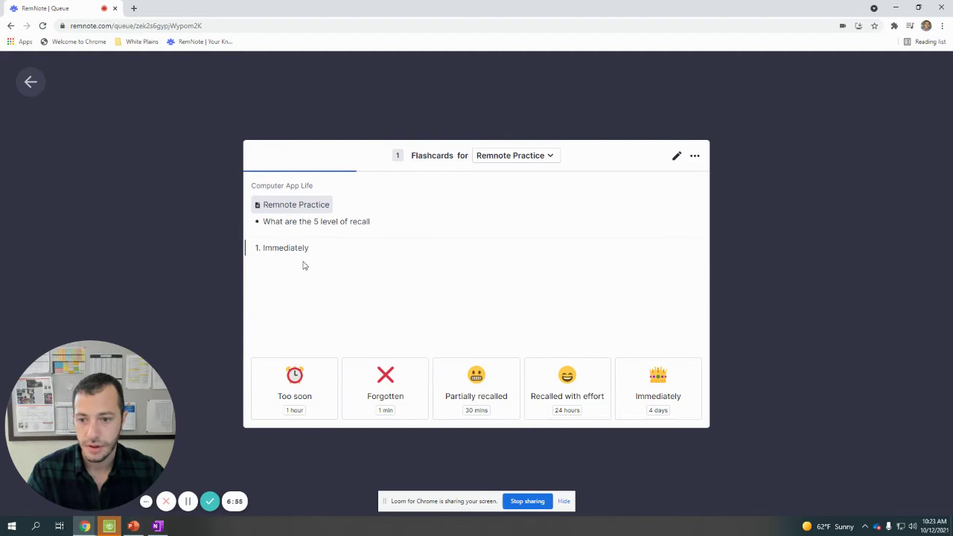
click(294, 376)
click(328, 404)
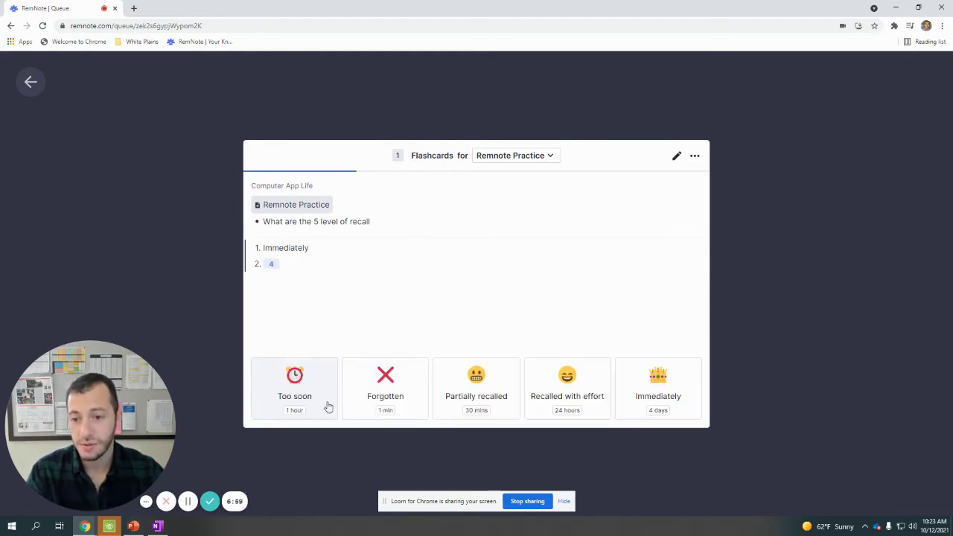
click(284, 380)
Step: Reveal and rate Struggled, Forgotten Completely and Too Soon, then exit the queue
click(291, 416)
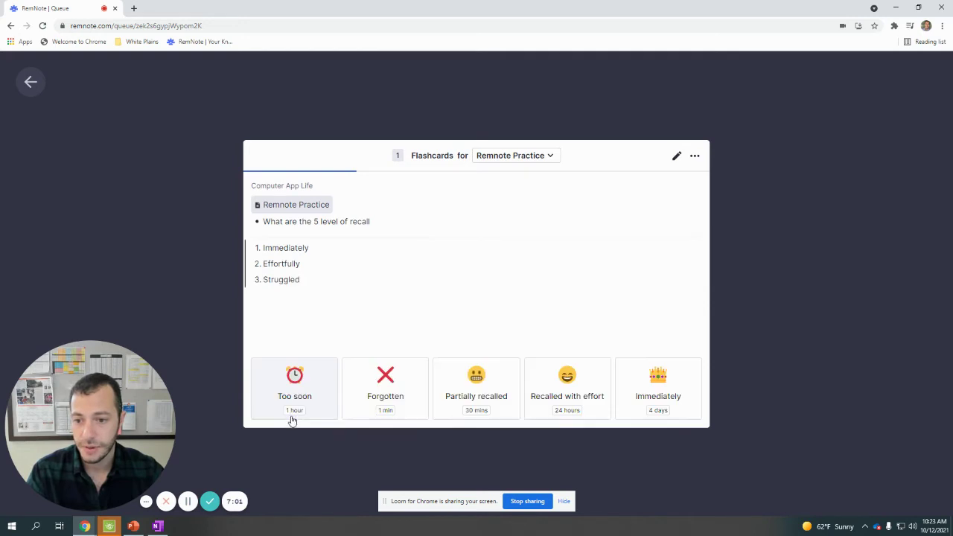
click(289, 417)
click(289, 417)
click(288, 414)
click(291, 417)
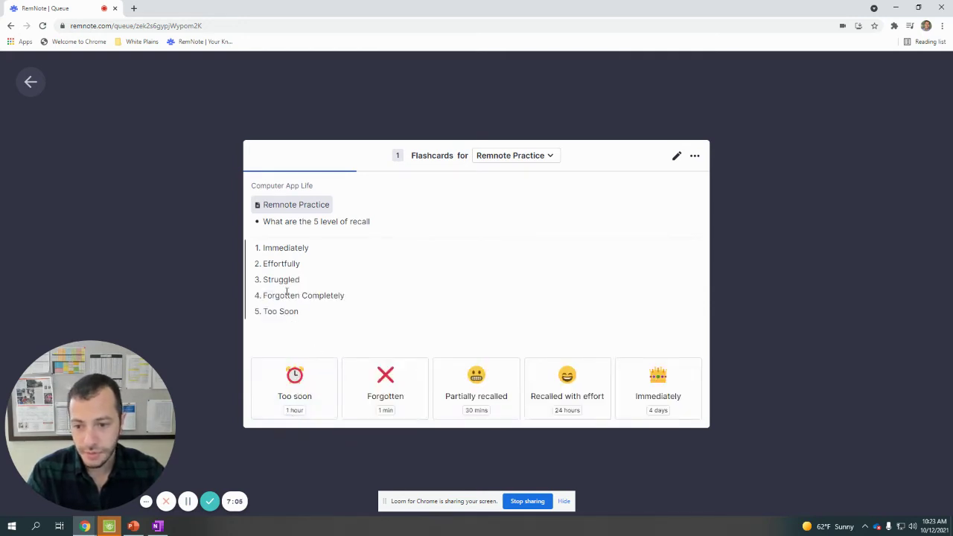
drag(306, 319, 113, 253)
click(81, 151)
click(31, 82)
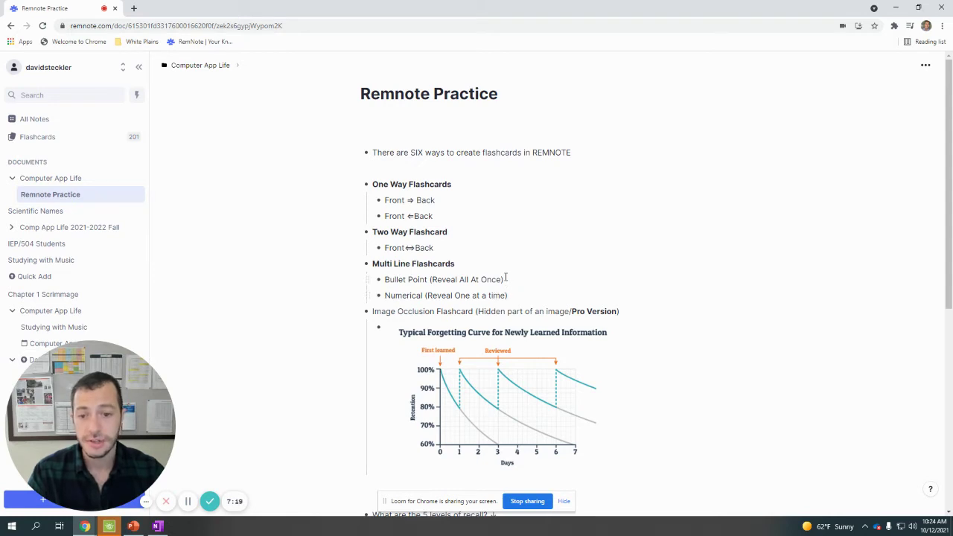
Step: Scroll down to the two recall lists, then switch to the PowerPoint deck
scroll(504, 273, down, 1)
scroll(497, 254, down, 6)
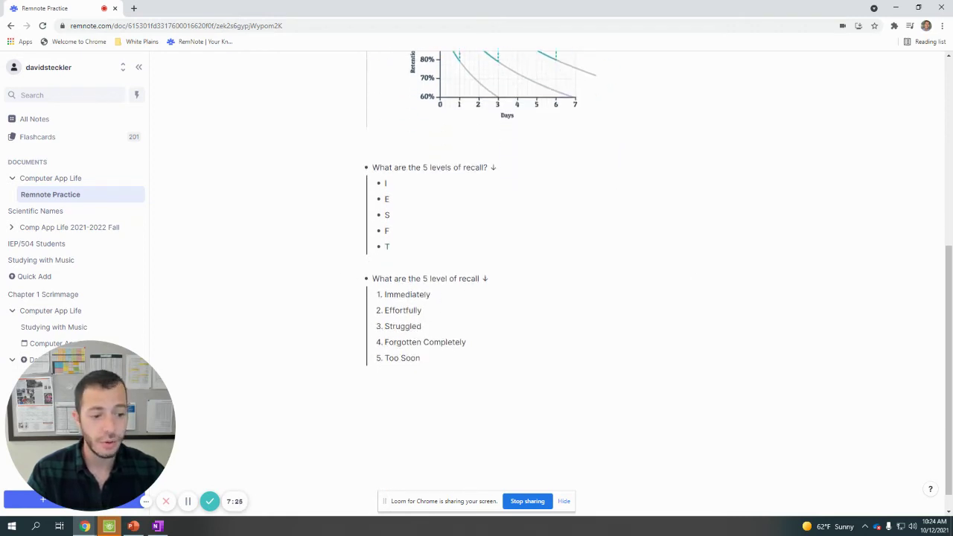
key(alt+Tab)
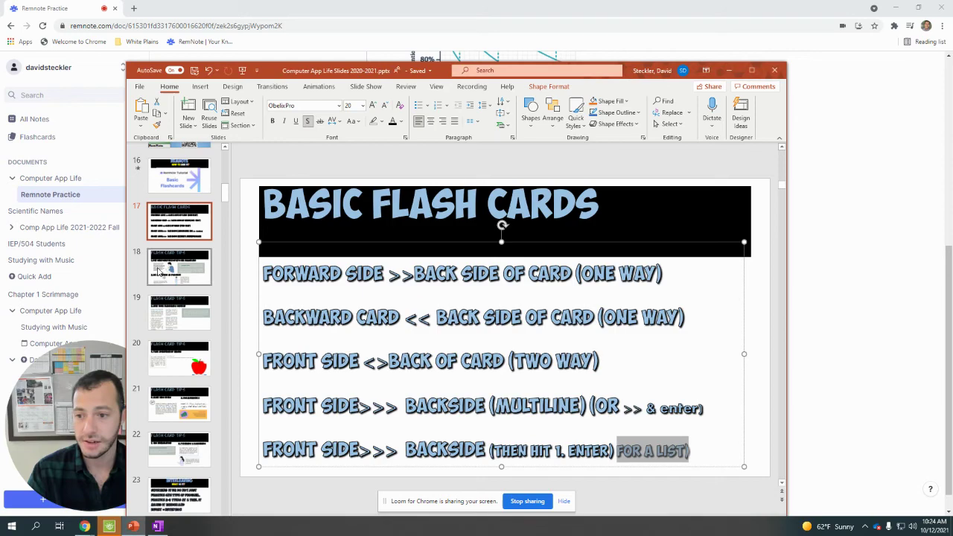
Step: Show slide 18, Flash Card Tips, then move PowerPoint aside and return to RemNote
click(180, 259)
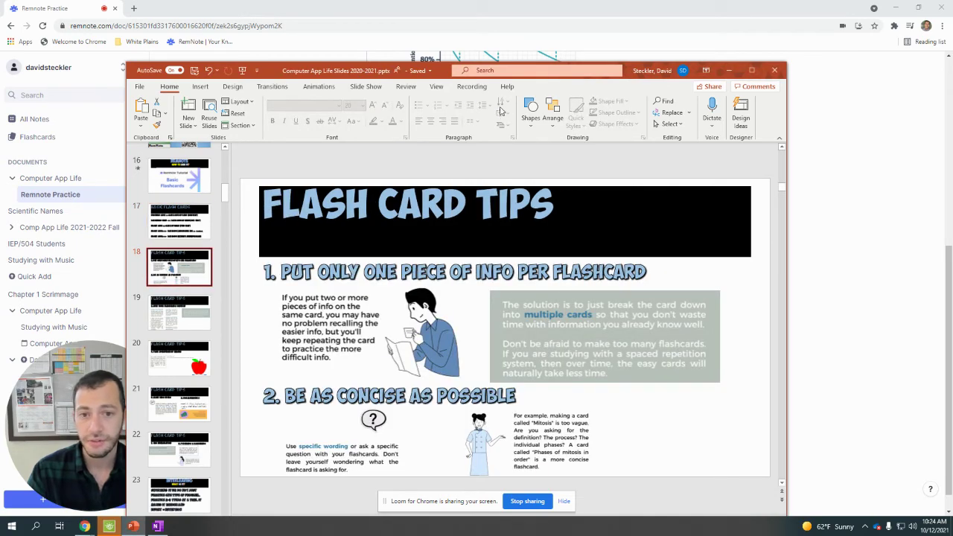
drag(629, 74, 665, 30)
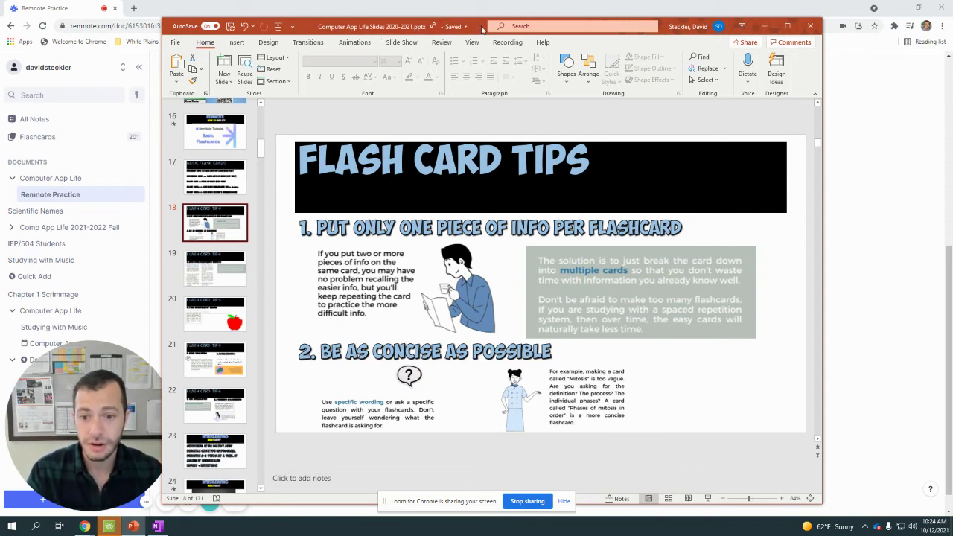
drag(415, 30, 536, 458)
click(536, 347)
scroll(819, 149, up, 5)
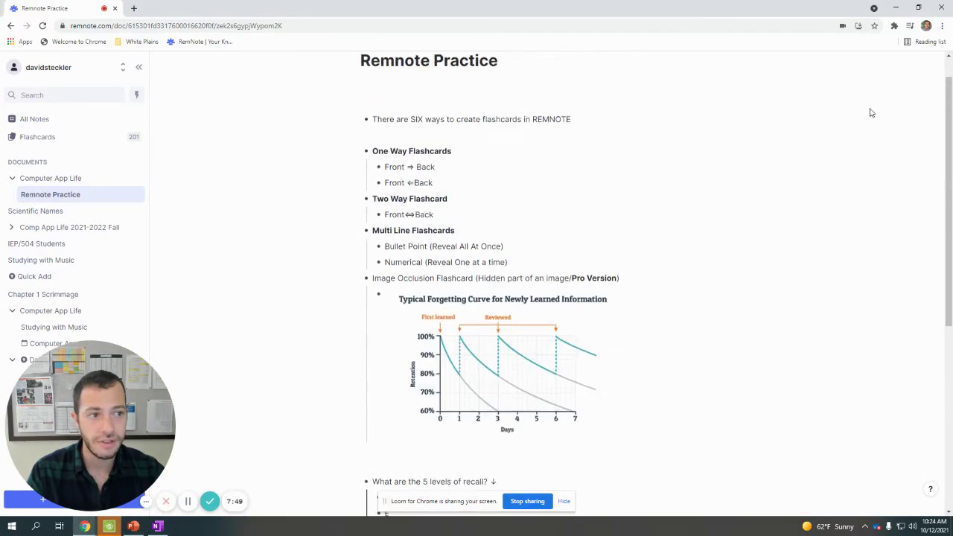
Step: Practise the document with spaced repetition and reveal 'Immediately' on the recall card
click(925, 64)
mouse_move(892, 88)
click(711, 90)
click(641, 402)
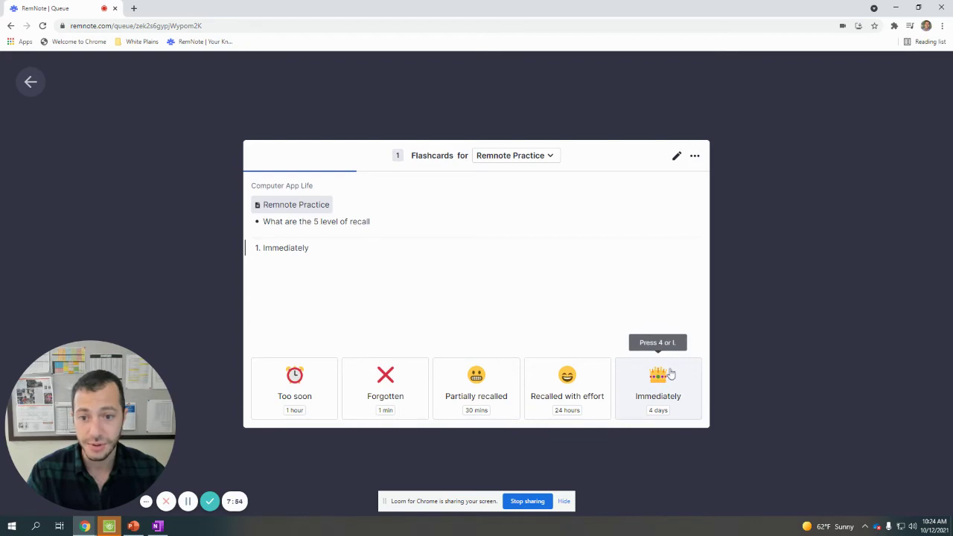
click(133, 526)
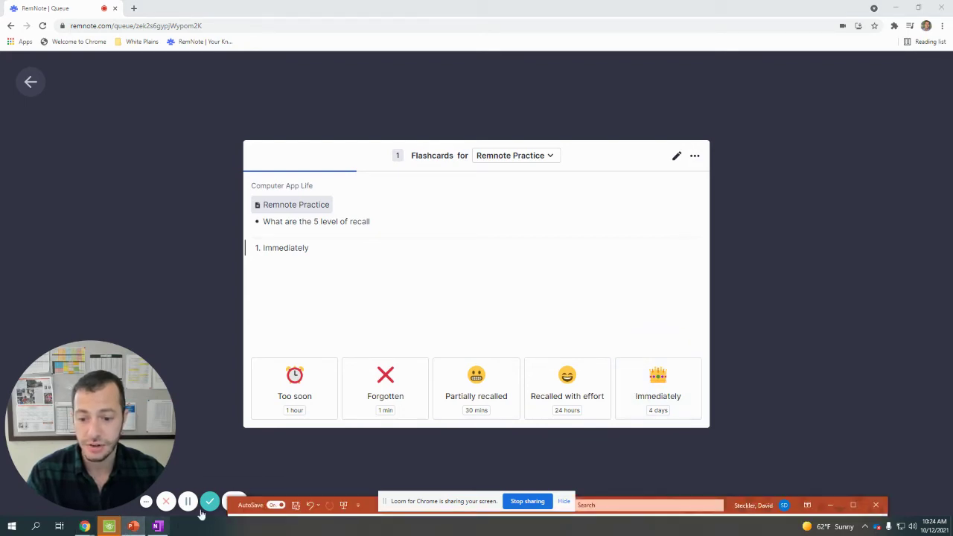
Step: Pull the PowerPoint window back up over the flashcard queue
drag(375, 506, 347, 50)
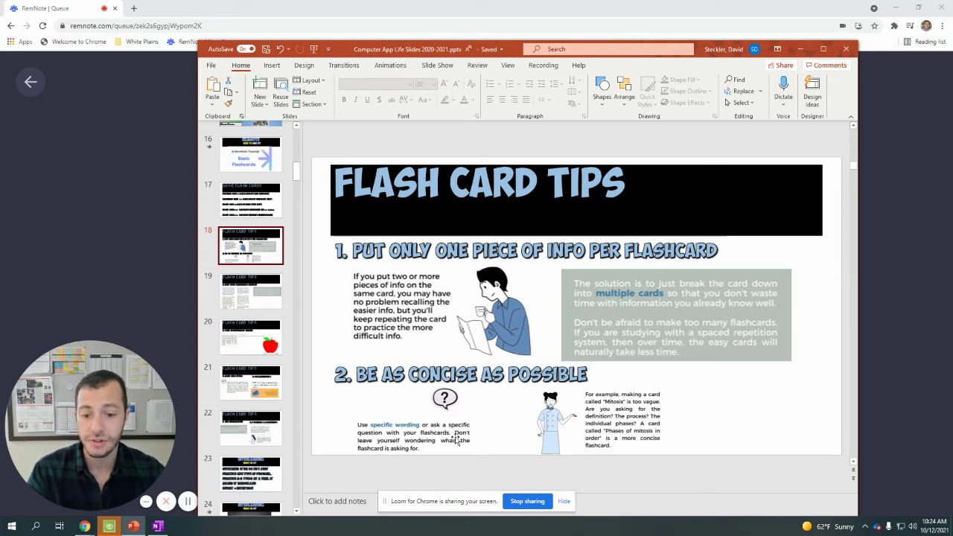
Step: Leave the practice queue and start a new bullet below the levels-of-recall list
click(160, 240)
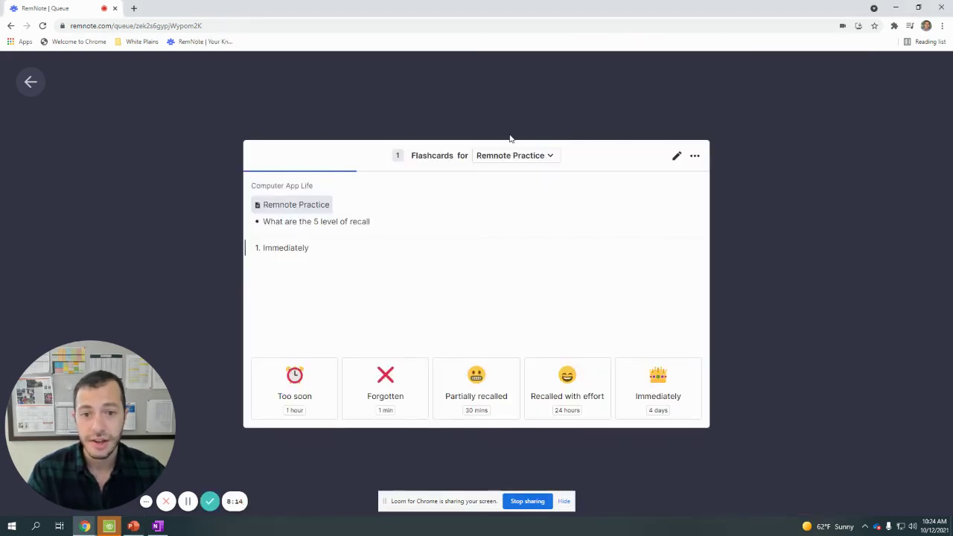
click(31, 82)
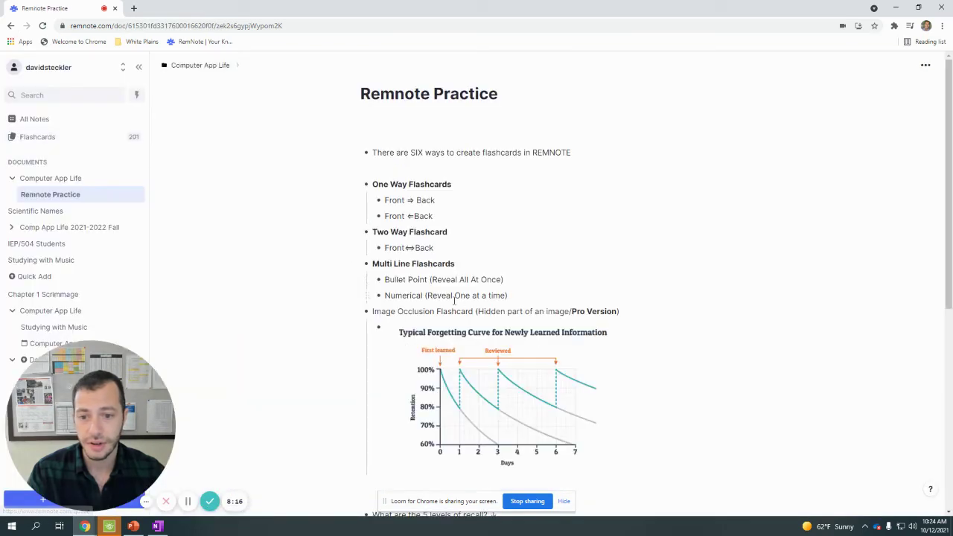
scroll(434, 300, down, 2)
click(395, 451)
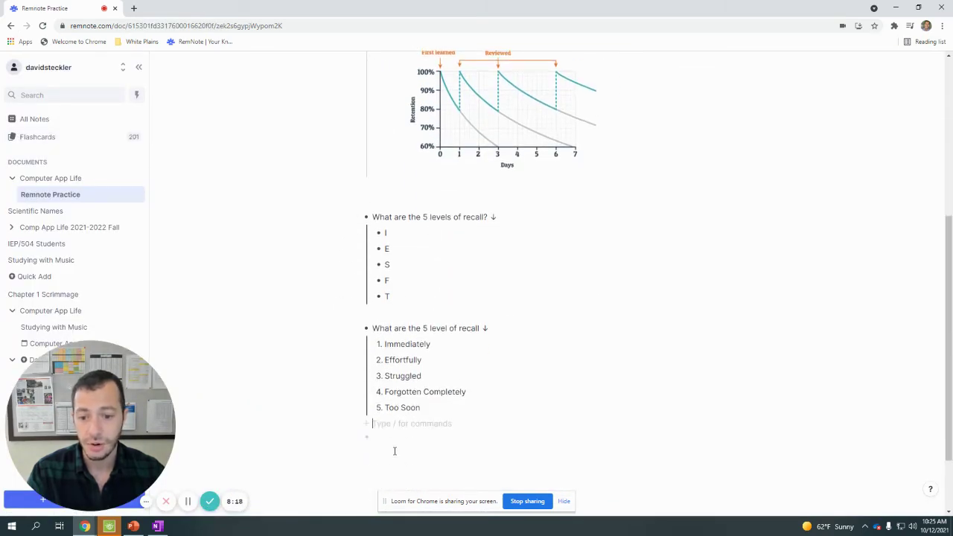
key(Return)
Step: Write the question 'What did Hermann Ebbinghaus do with his study on memory?' as a card
text(H)
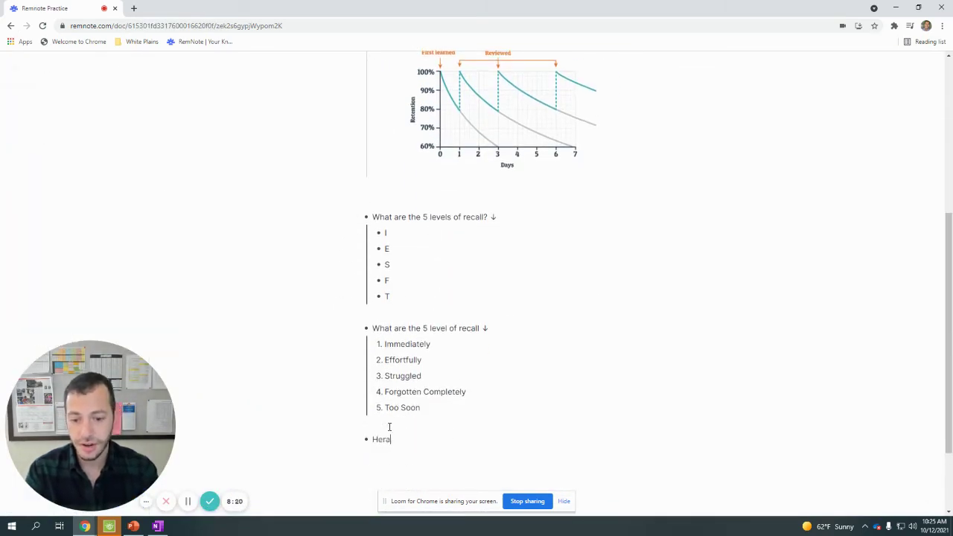
text(era)
key(BackSpace)
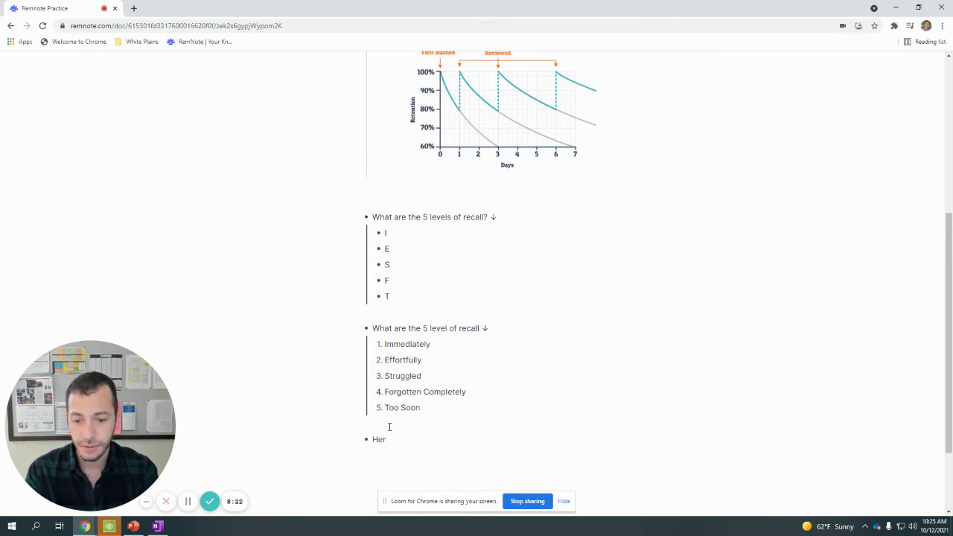
text(mann Ebbinghaus)
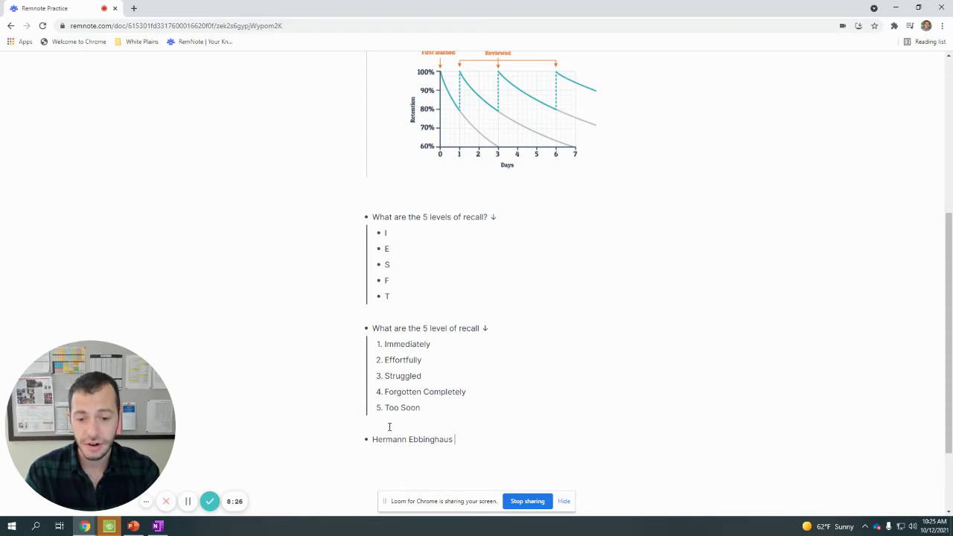
text(<>)
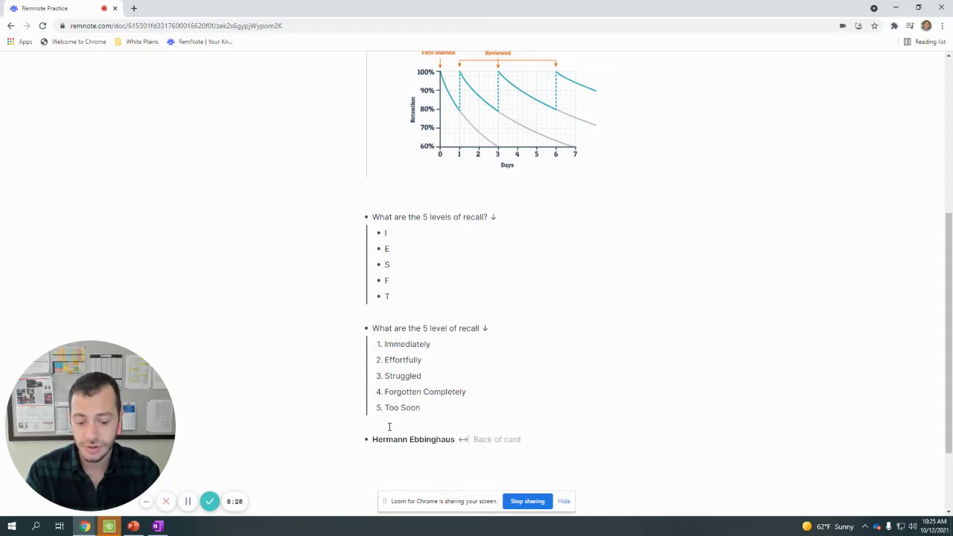
key(BackSpace)
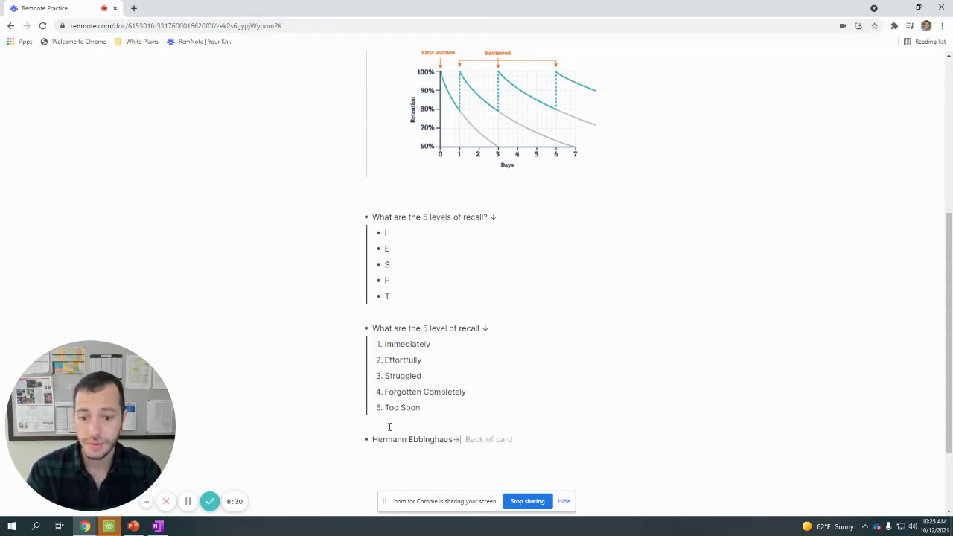
key(BackSpace)
key(BackSpace)
key(BackSpace)
key(BackSpace)
key(BackSpace)
key(BackSpace)
key(BackSpace)
key(BackSpace)
key(BackSpace)
key(BackSpace)
key(BackSpace)
key(BackSpace)
key(BackSpace)
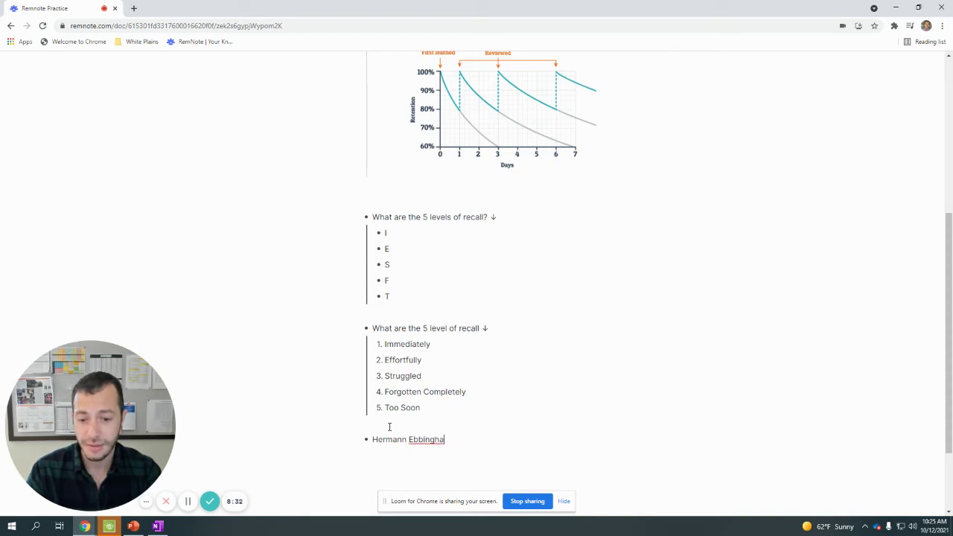
key(BackSpace)
text(What did Hermann)
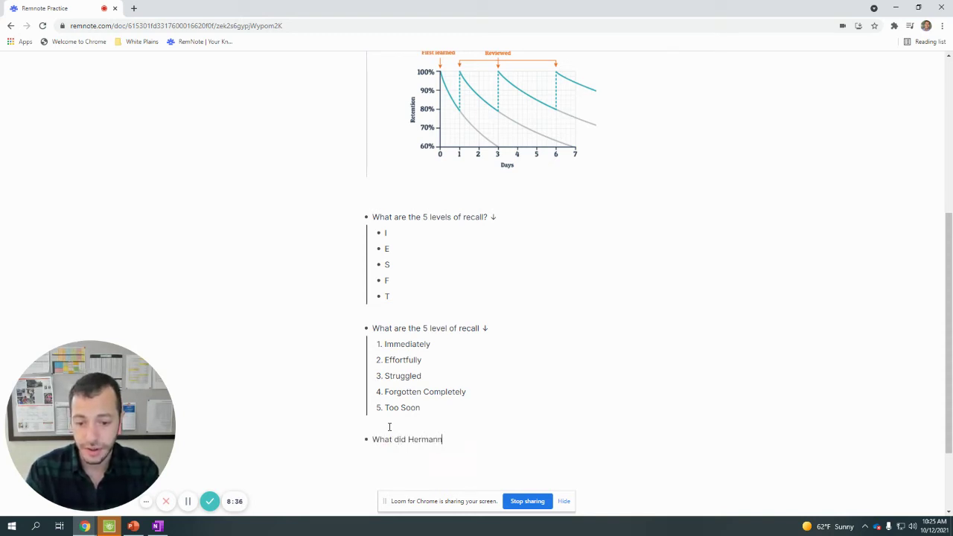
text( Ebbinghaus do with his stud)
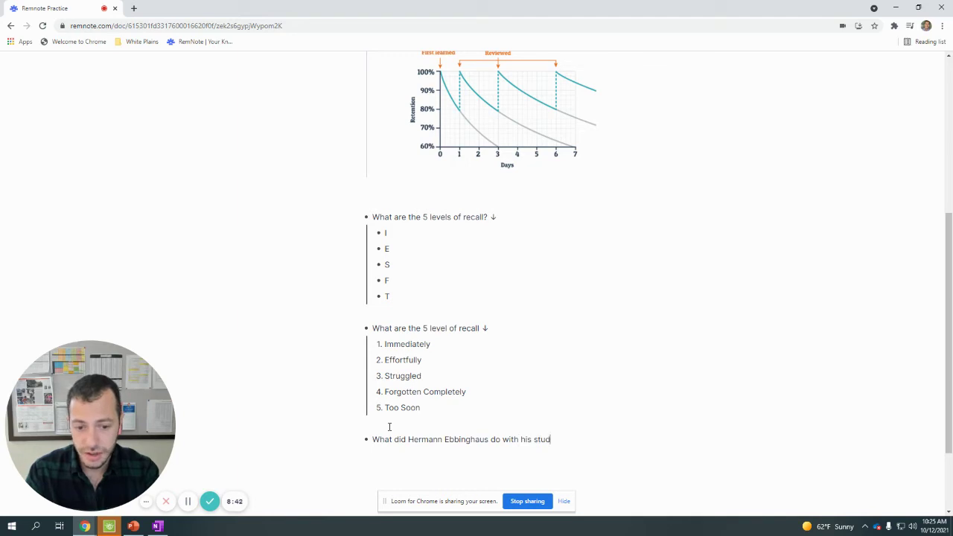
text(y on memory)
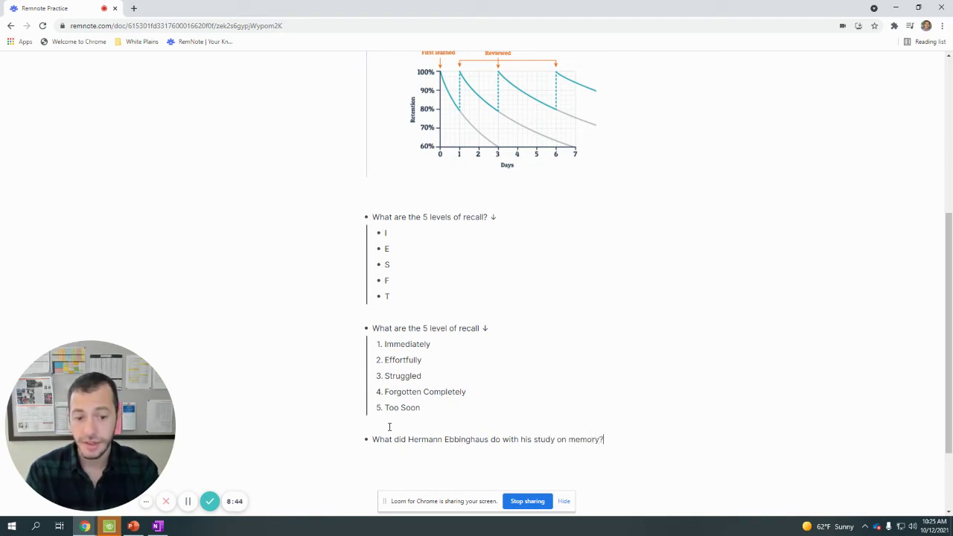
text(?)
Step: Add a second one-way card: 'What did Hermann decide to test his memory?' ending with >>
key(Return)
text(Wha)
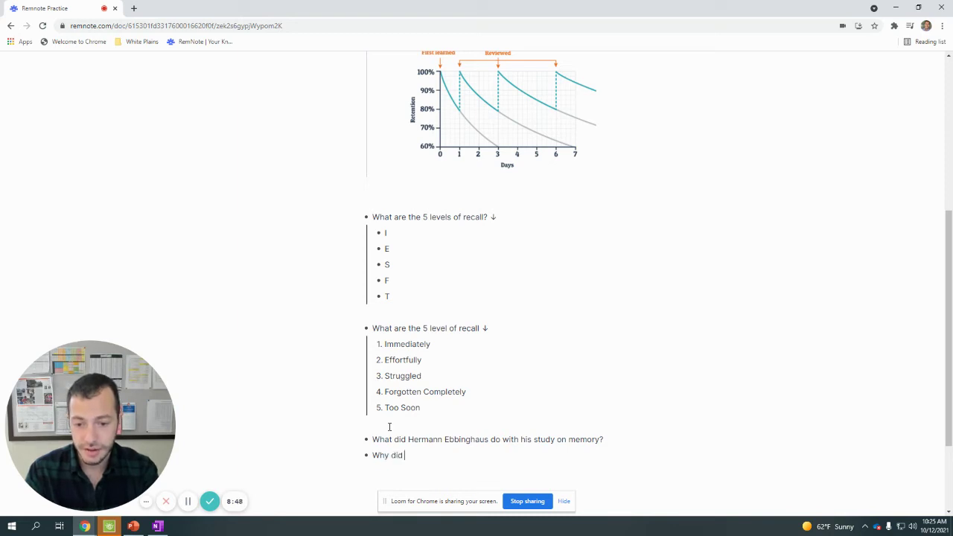
text( did hermann decid)
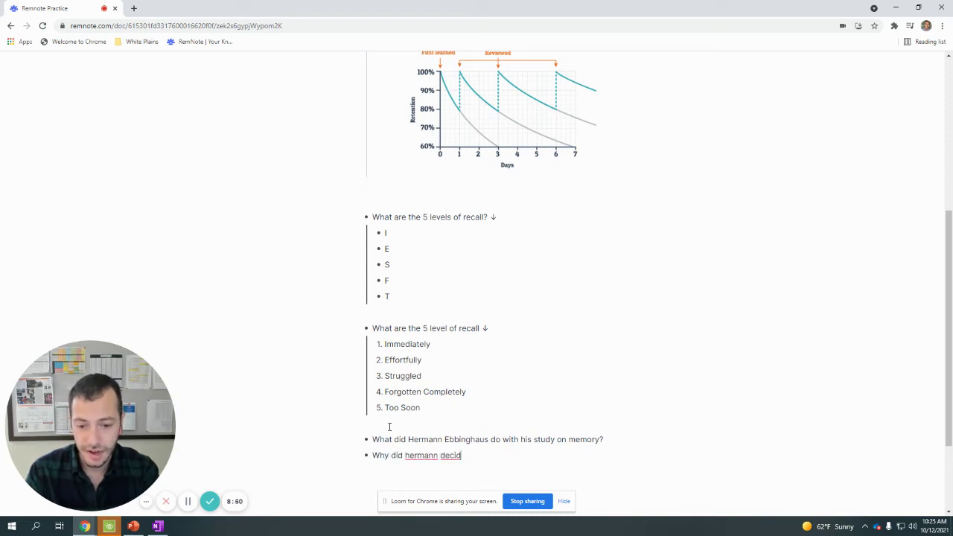
text(e)
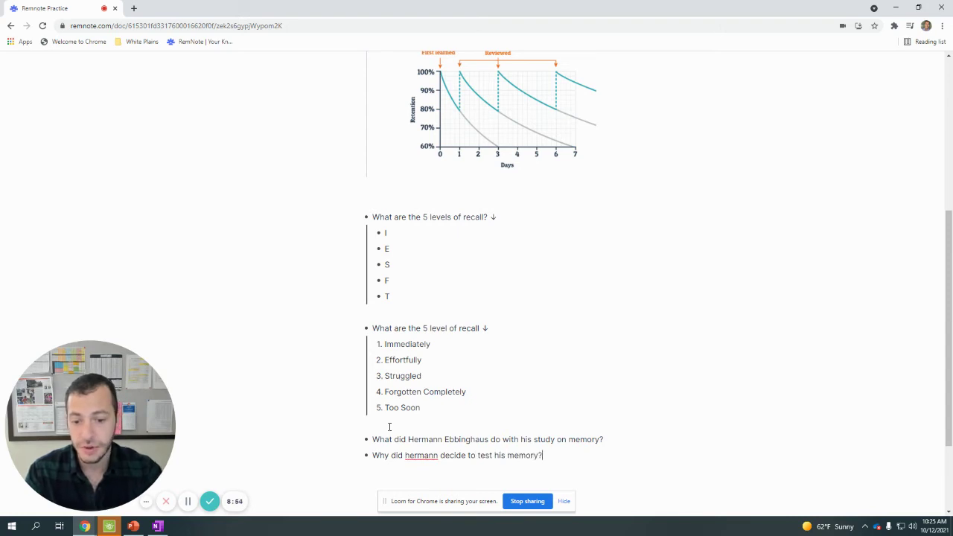
key(ctrl+backslash)
text(to test his memory?>>)
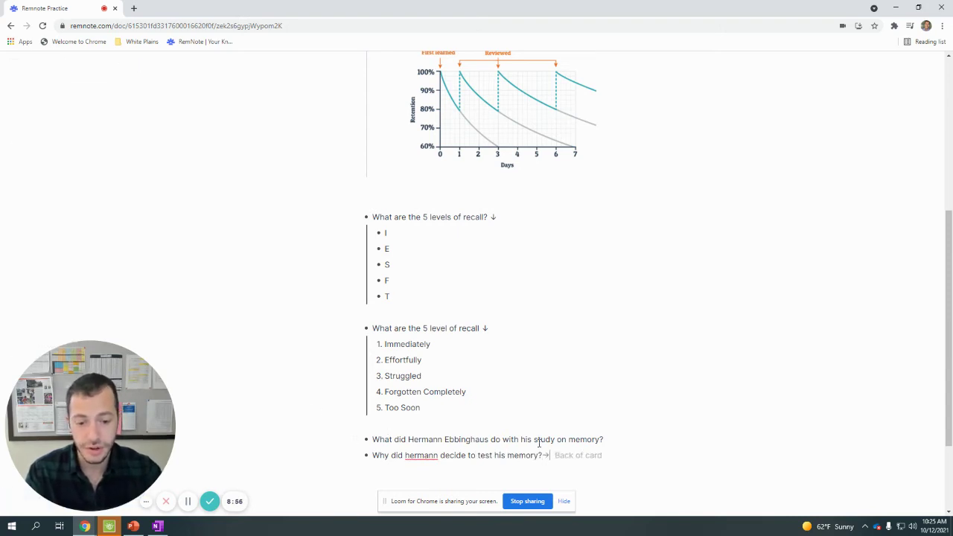
text(>>)
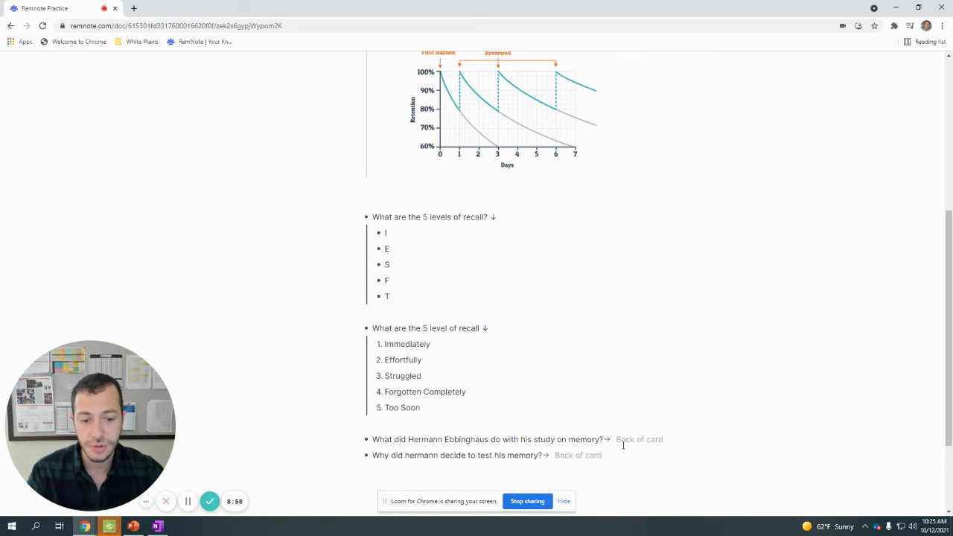
drag(582, 455, 454, 439)
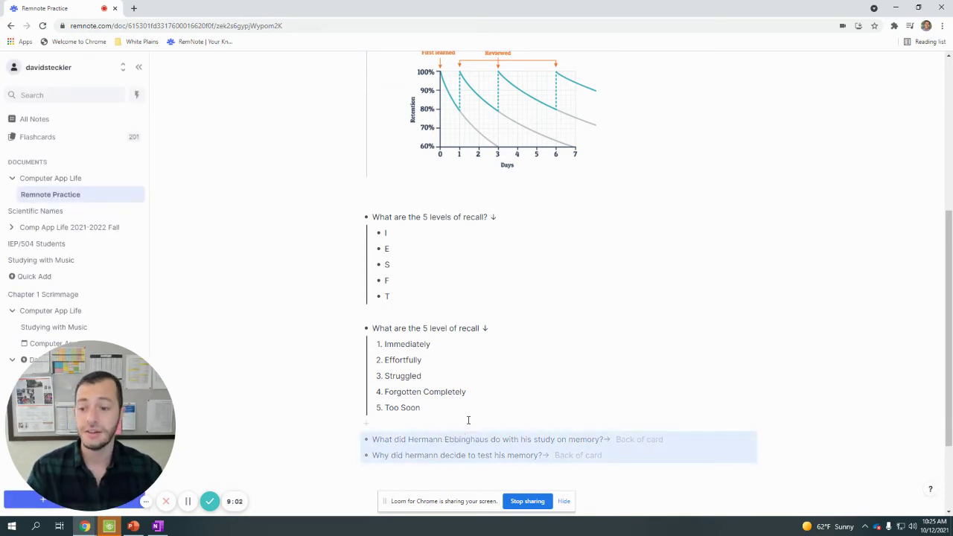
click(584, 462)
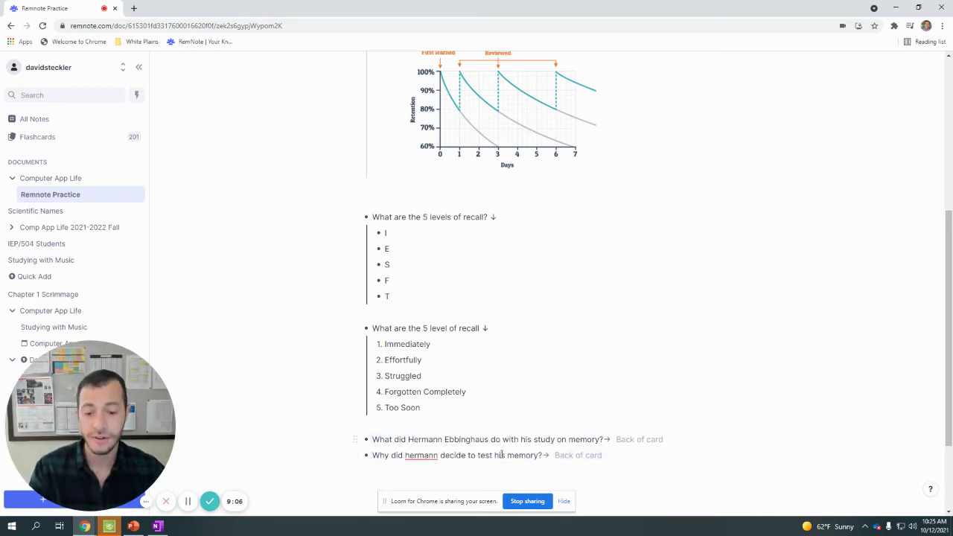
click(517, 477)
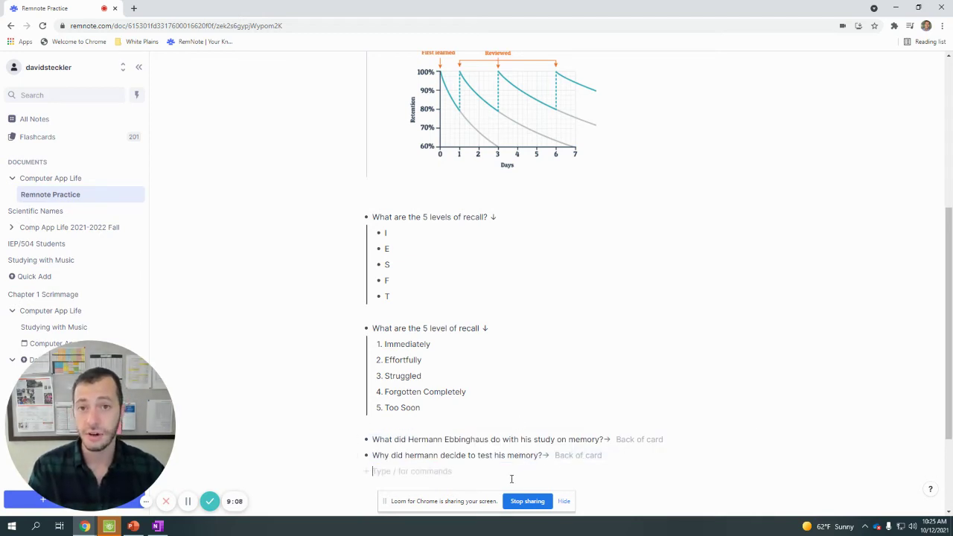
Step: Page through the Flash Card Tips slides 19 to 21 in PowerPoint
click(134, 526)
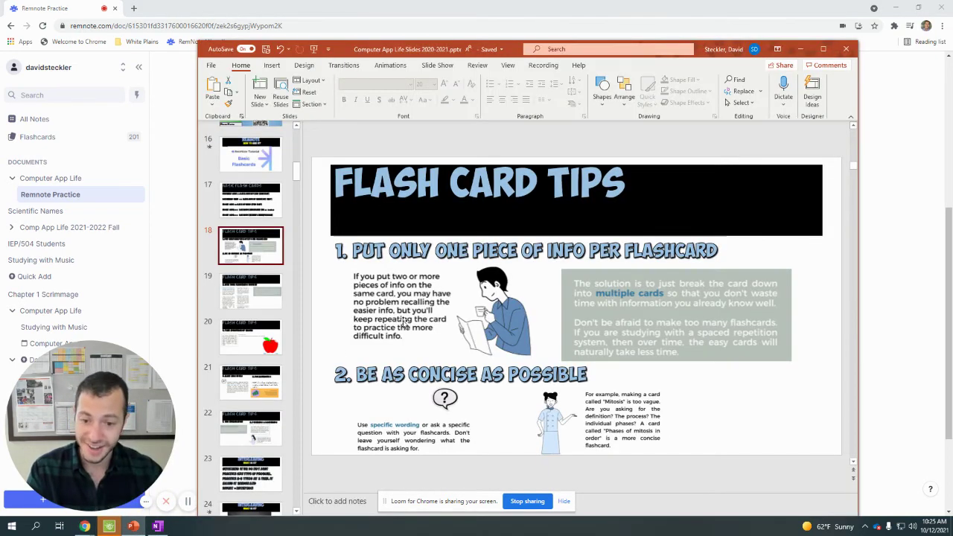
scroll(358, 320, down, 1)
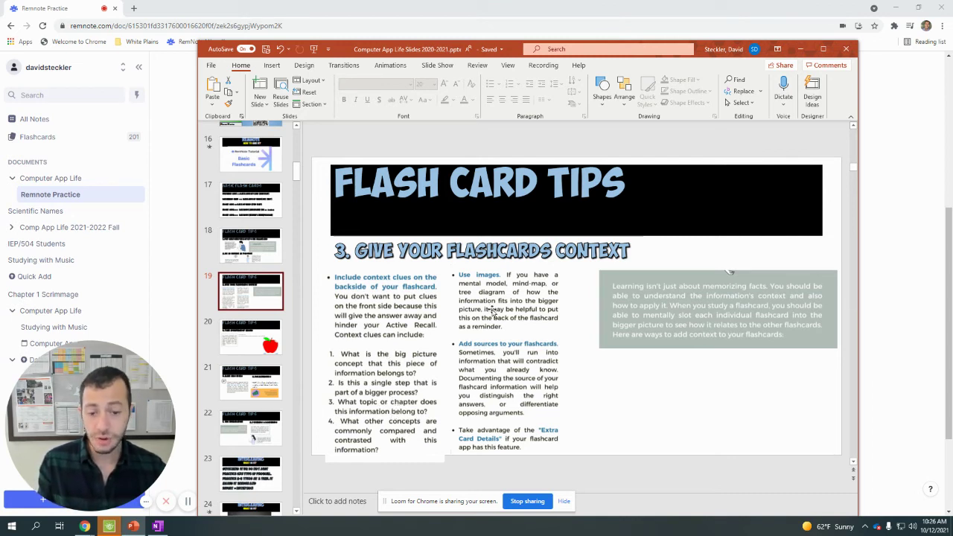
scroll(319, 346, down, 1)
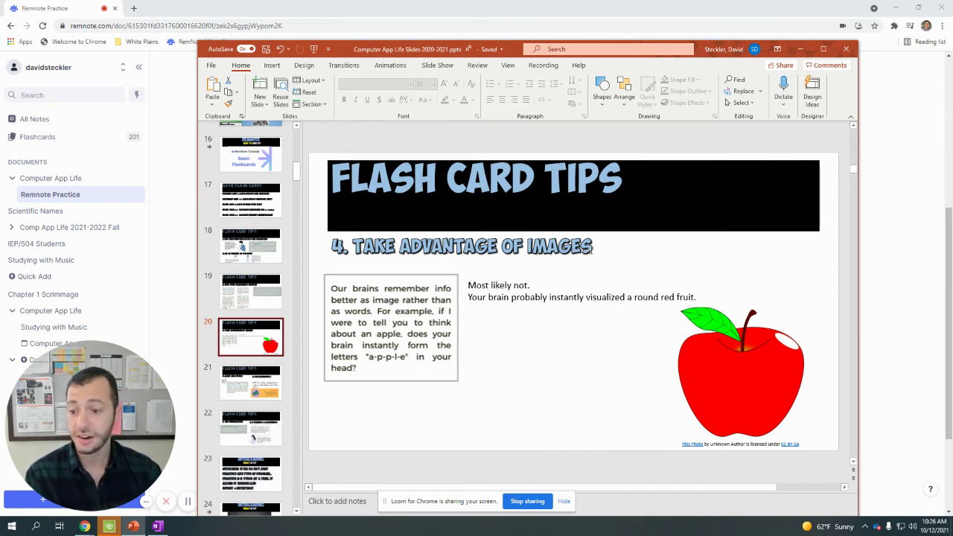
key(Down)
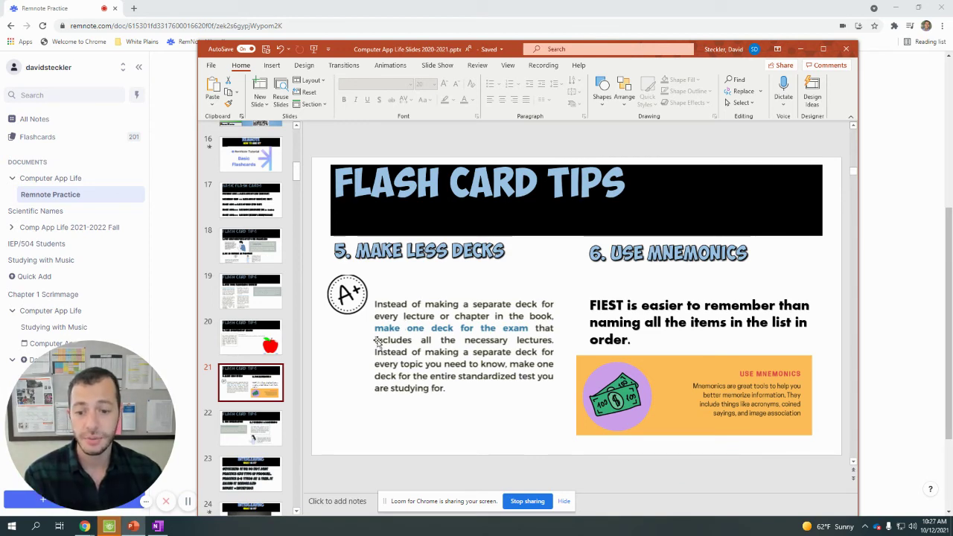
Step: Briefly practise the Remnote Practice document's cards, exit the queue, and bring slide 21 forward
click(182, 355)
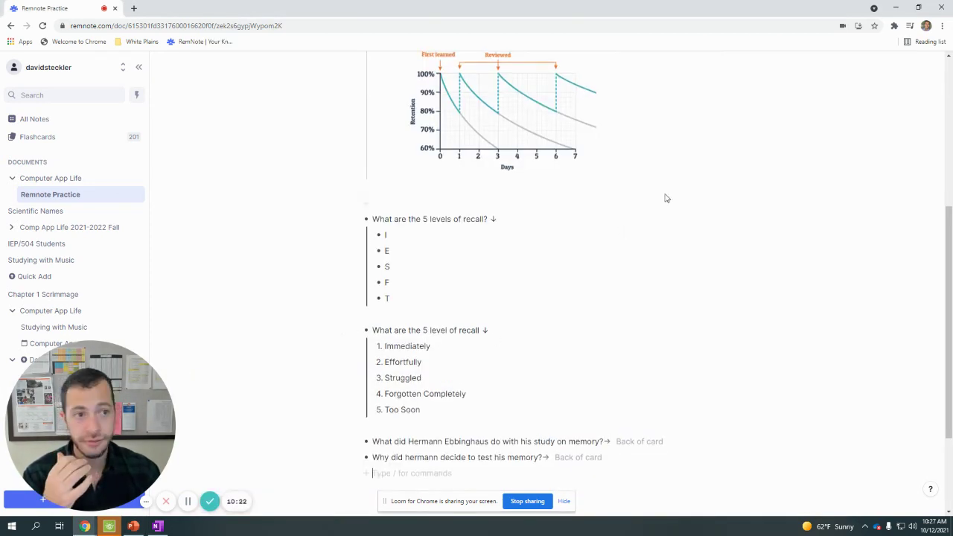
scroll(823, 117, up, 4)
click(922, 65)
scroll(834, 93, down, 5)
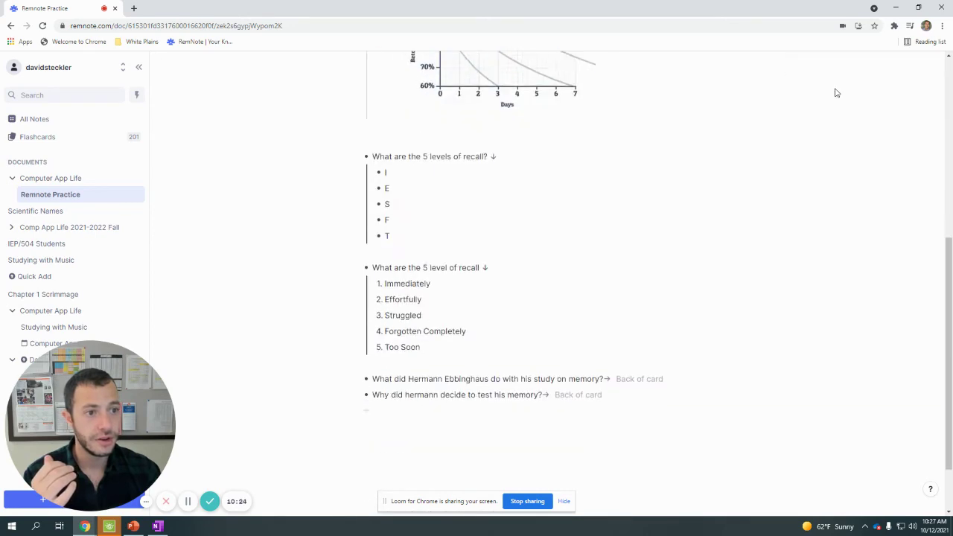
scroll(830, 130, up, 4)
scroll(837, 102, up, 2)
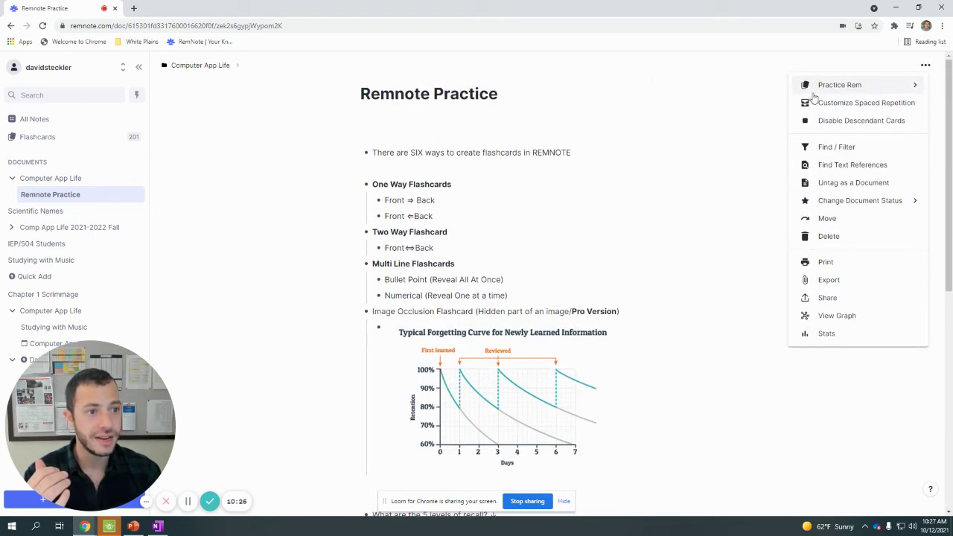
mouse_move(808, 85)
click(699, 106)
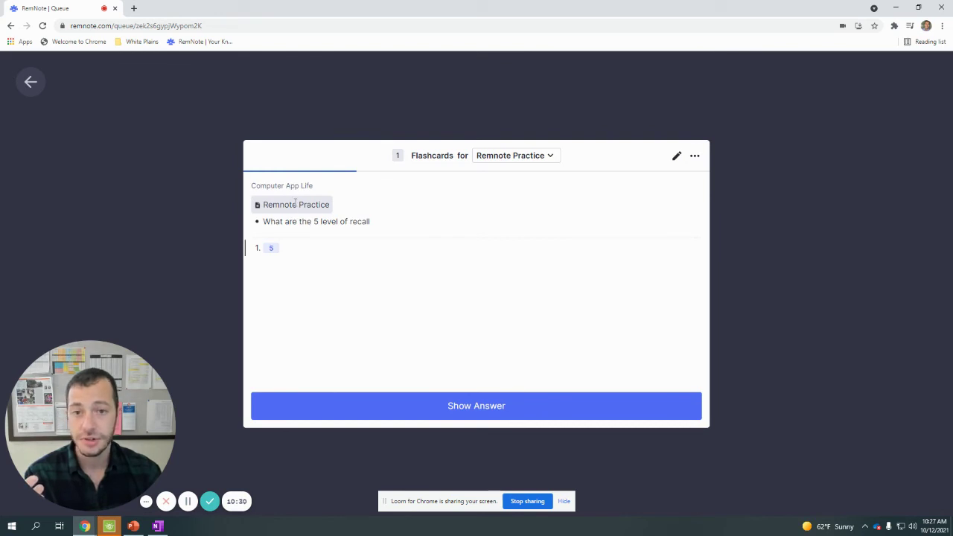
click(31, 82)
click(133, 526)
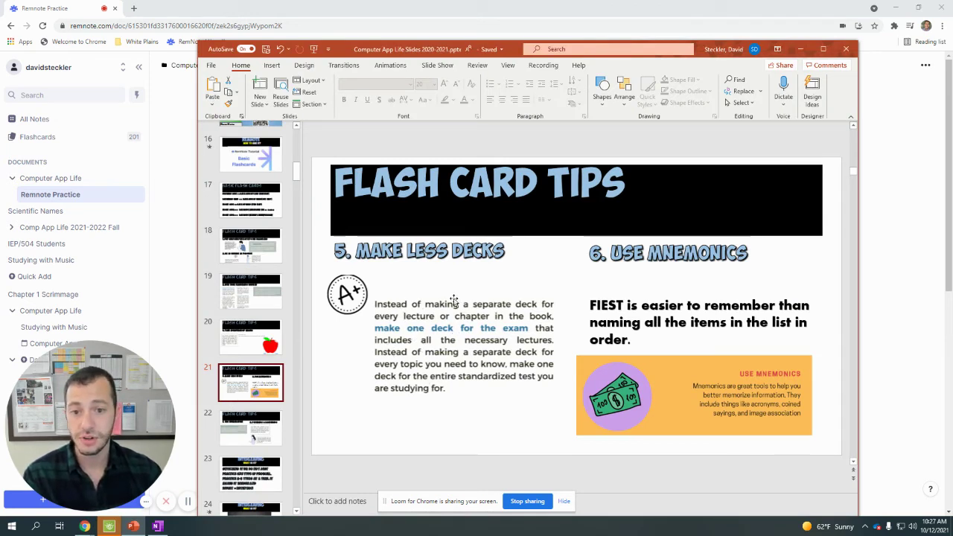
Step: Highlight the MAKE LESS DECKS heading and the word FIEST, then go to slide 22
drag(505, 255, 335, 253)
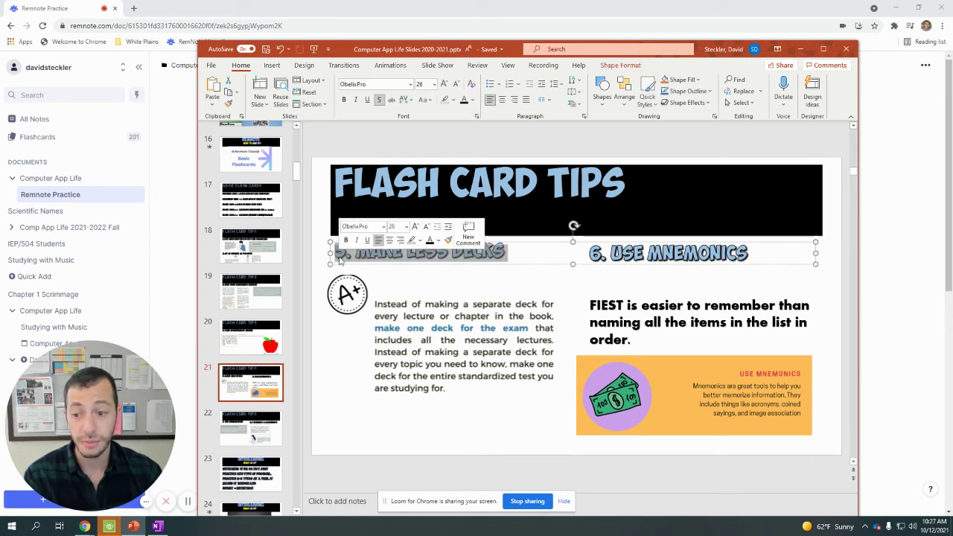
click(584, 254)
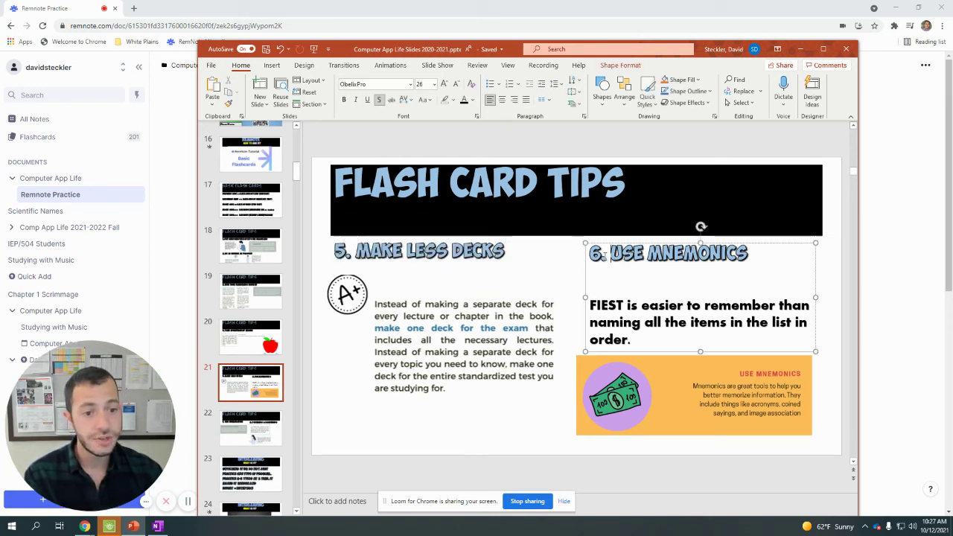
double_click(618, 307)
click(620, 306)
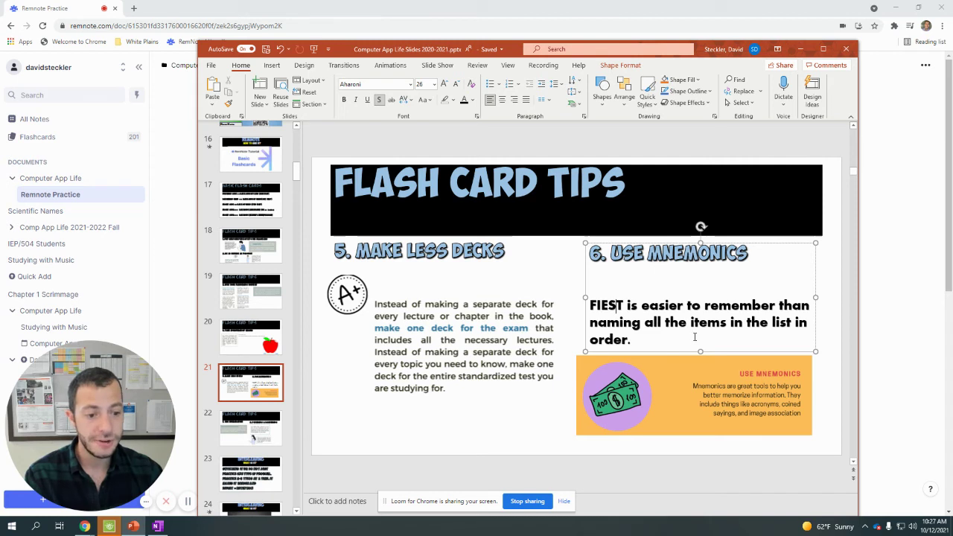
drag(625, 305, 589, 305)
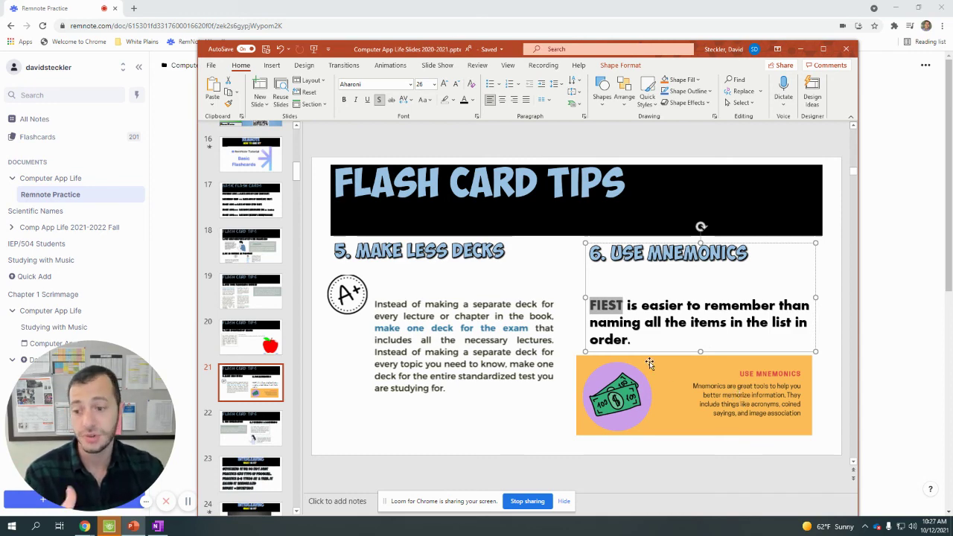
click(243, 430)
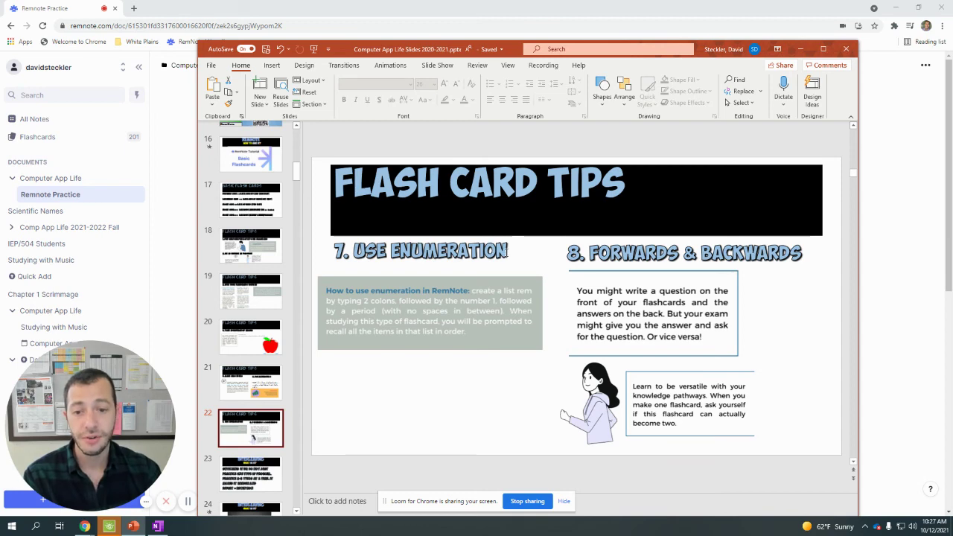
Step: Back in RemNote, highlight the lettered I–T bullets and the five numbered recall levels
click(157, 273)
scroll(446, 361, down, 3)
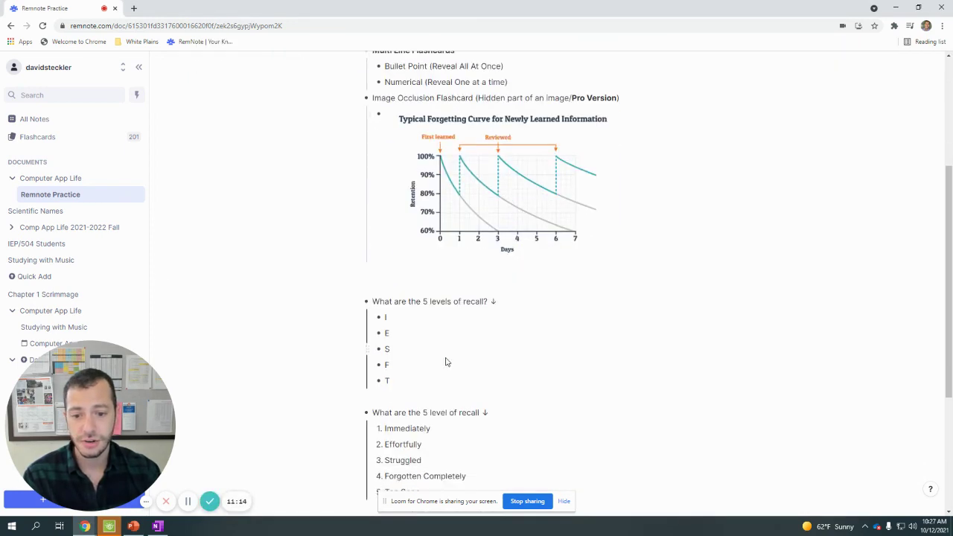
scroll(447, 362, down, 3)
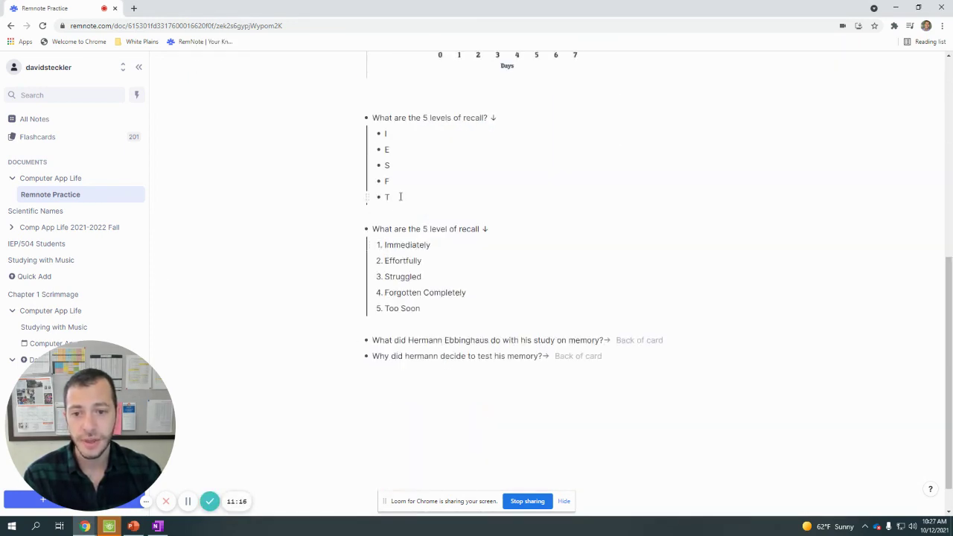
drag(400, 197, 383, 134)
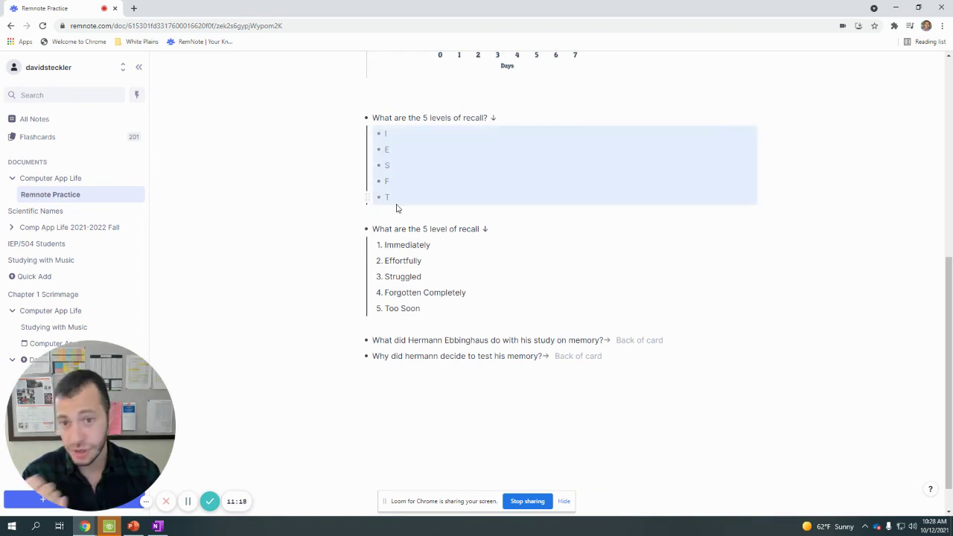
drag(425, 311, 384, 249)
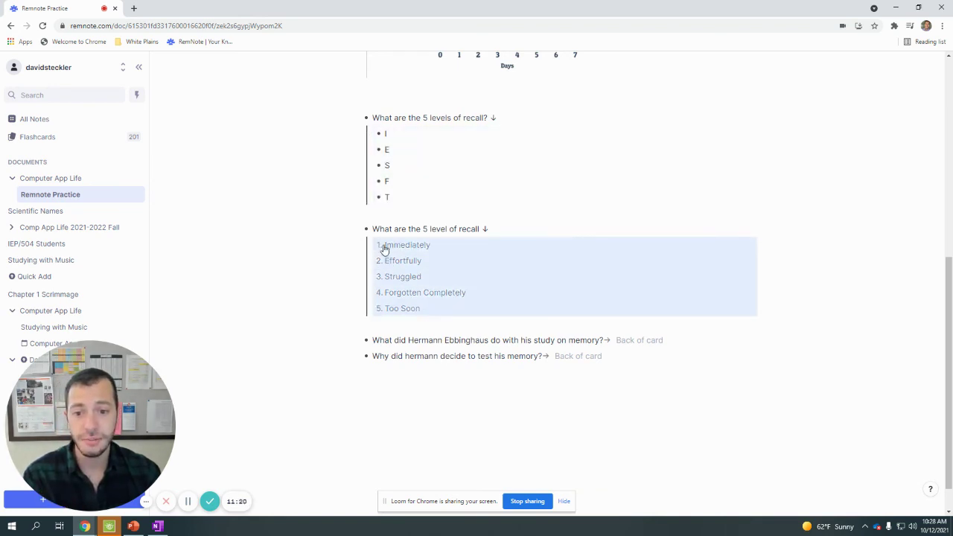
click(497, 301)
scroll(591, 323, up, 5)
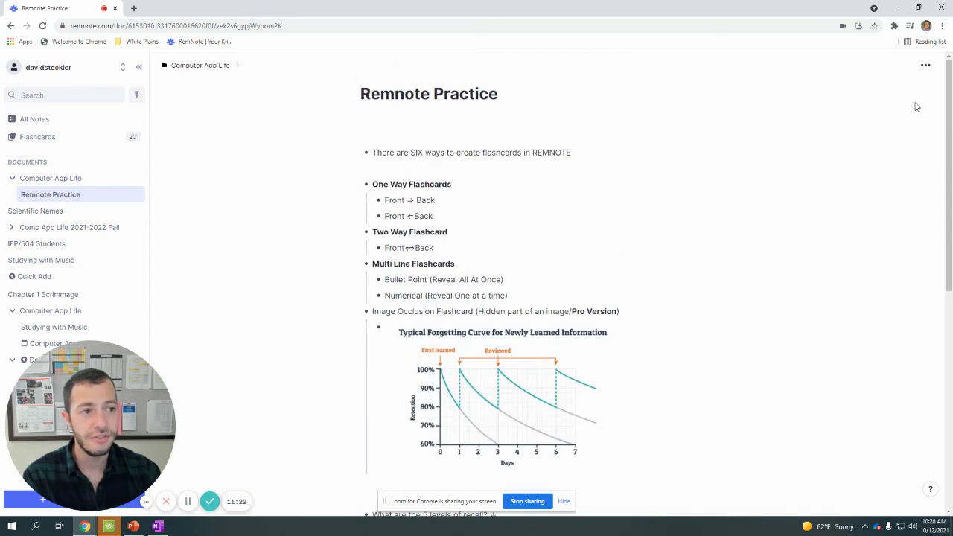
Step: Practise the document with spaced repetition, revealing all five recall levels of the numbered card
click(923, 65)
click(744, 82)
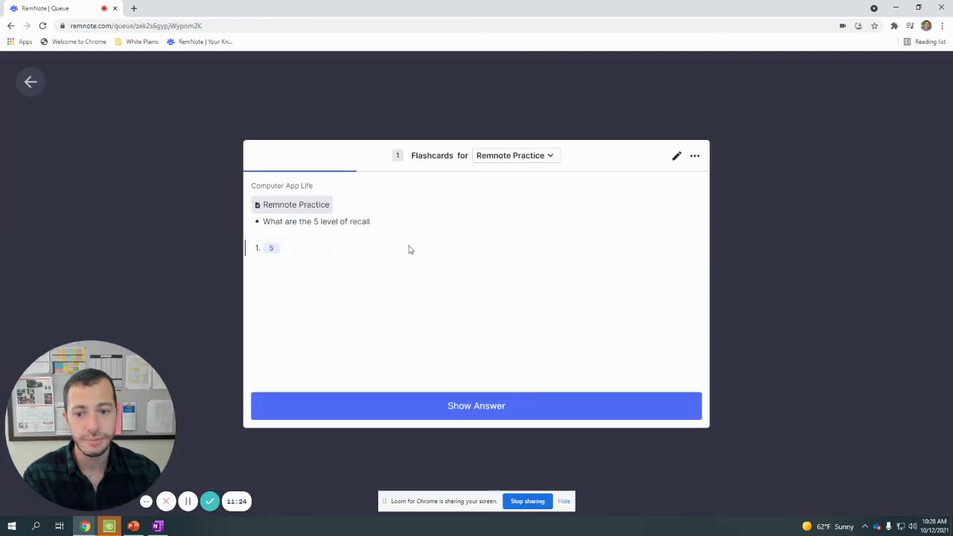
click(347, 416)
click(294, 379)
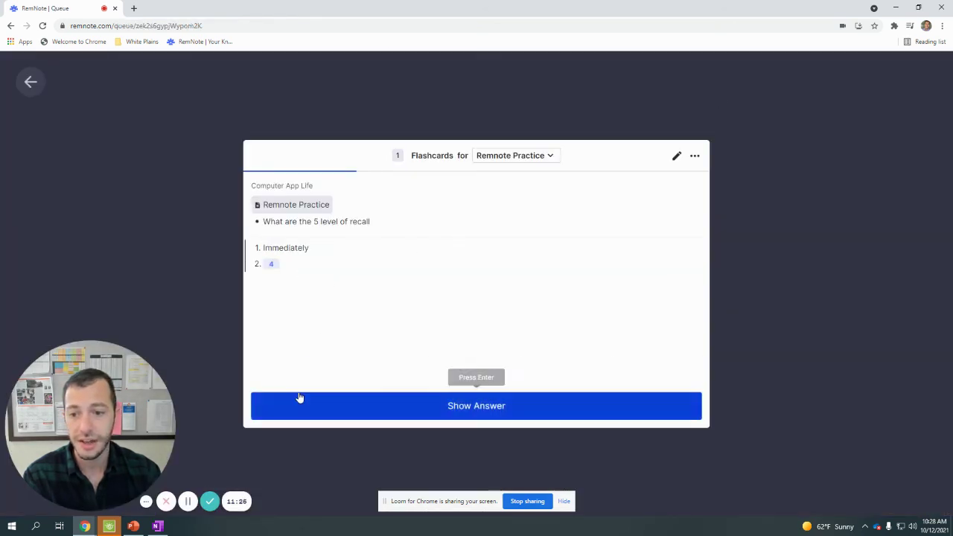
click(300, 402)
click(301, 408)
click(303, 413)
click(303, 414)
click(304, 415)
click(304, 414)
click(303, 402)
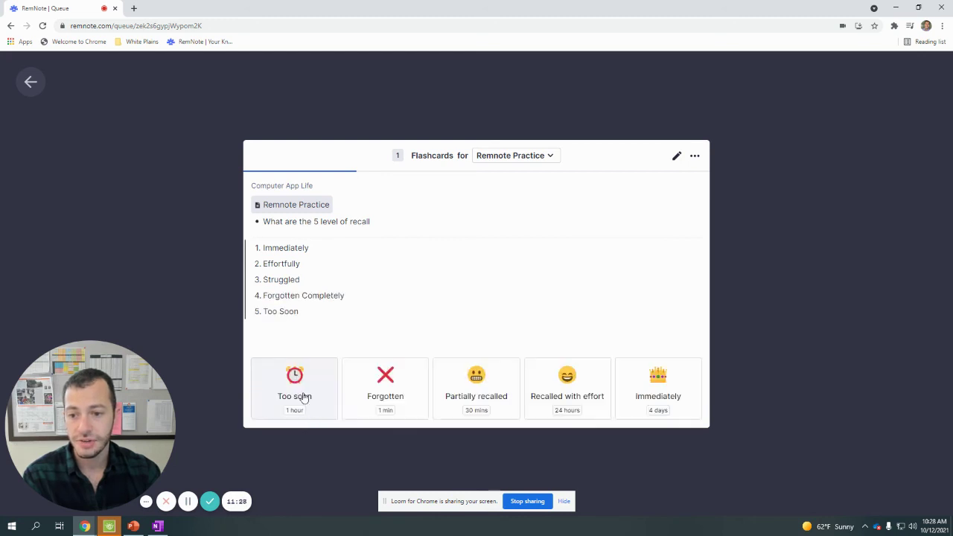
drag(320, 317, 259, 248)
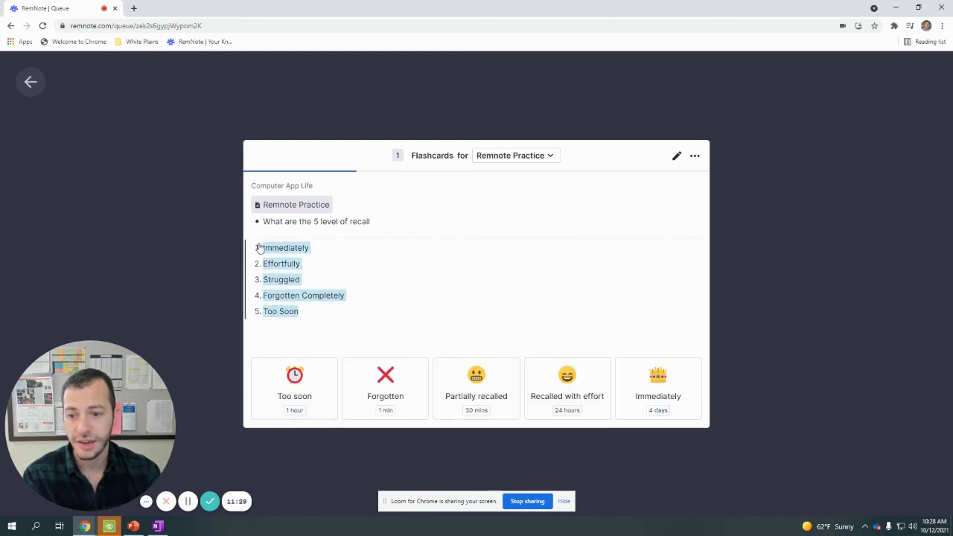
Step: Exit the practice queue and return to the recall lists in the document
click(133, 526)
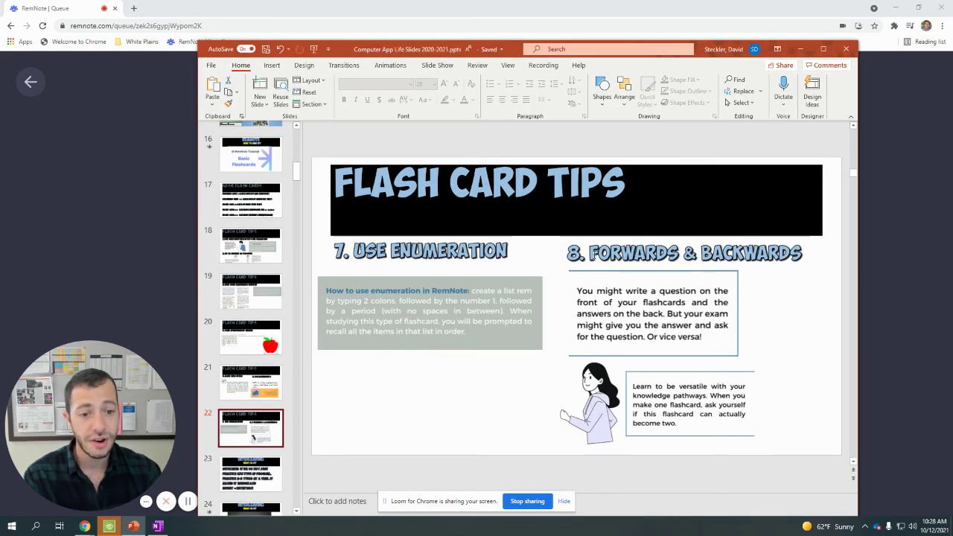
click(159, 240)
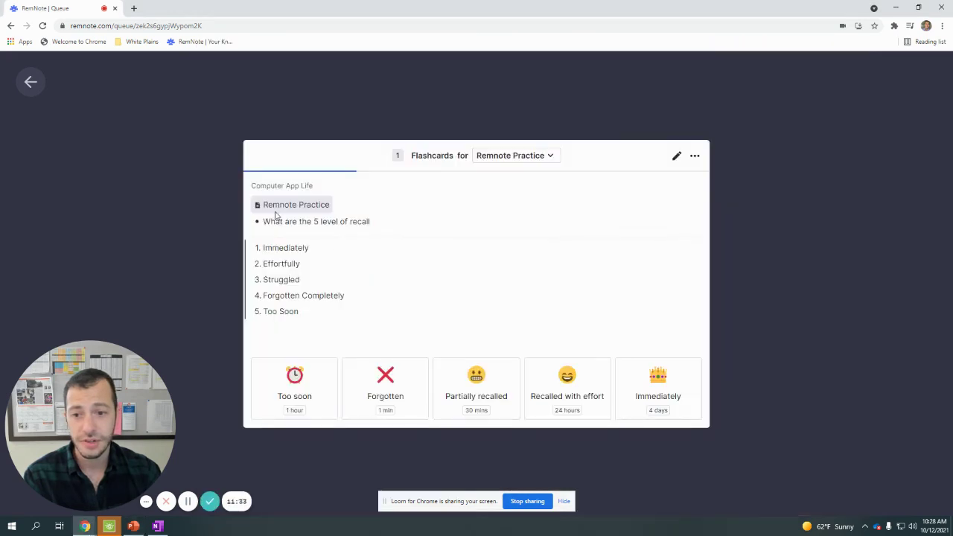
click(30, 82)
double_click(430, 248)
click(466, 251)
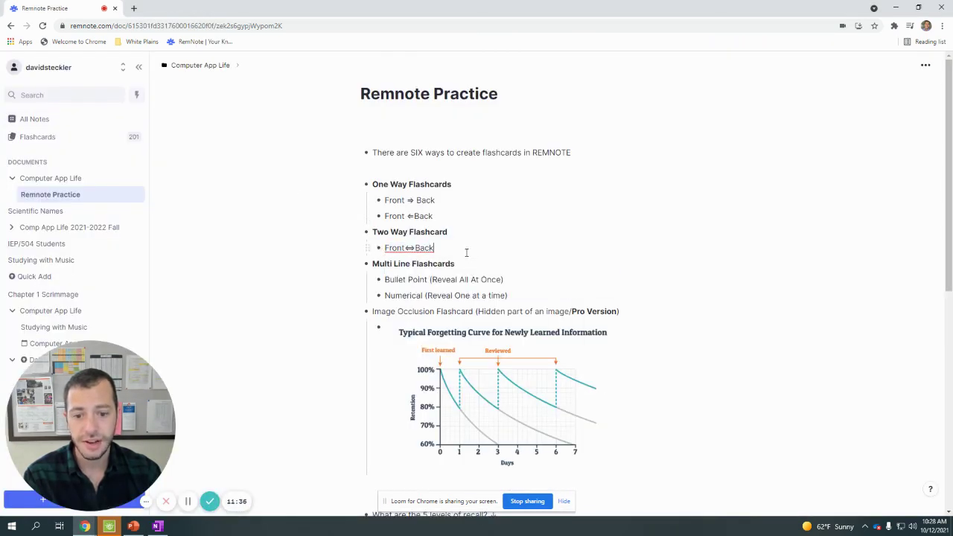
scroll(454, 282, down, 4)
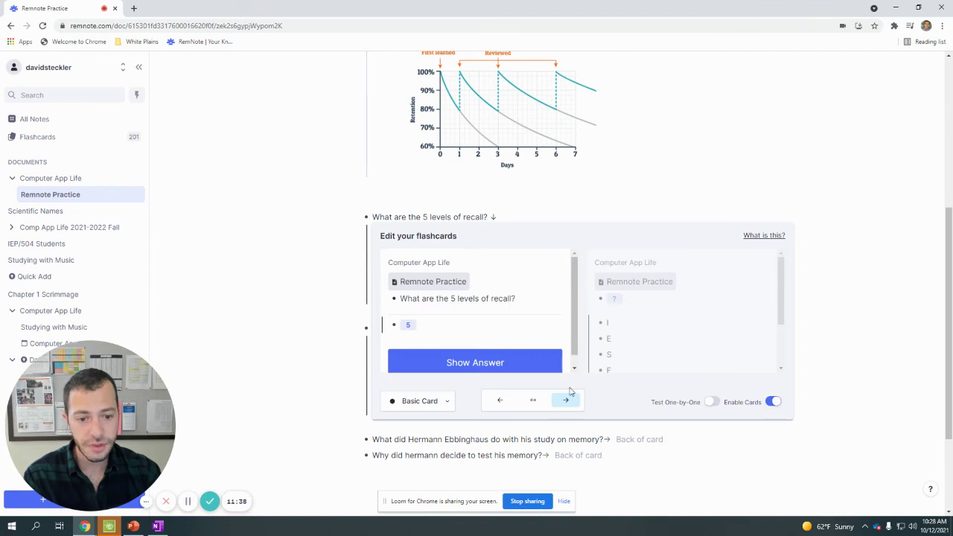
click(550, 216)
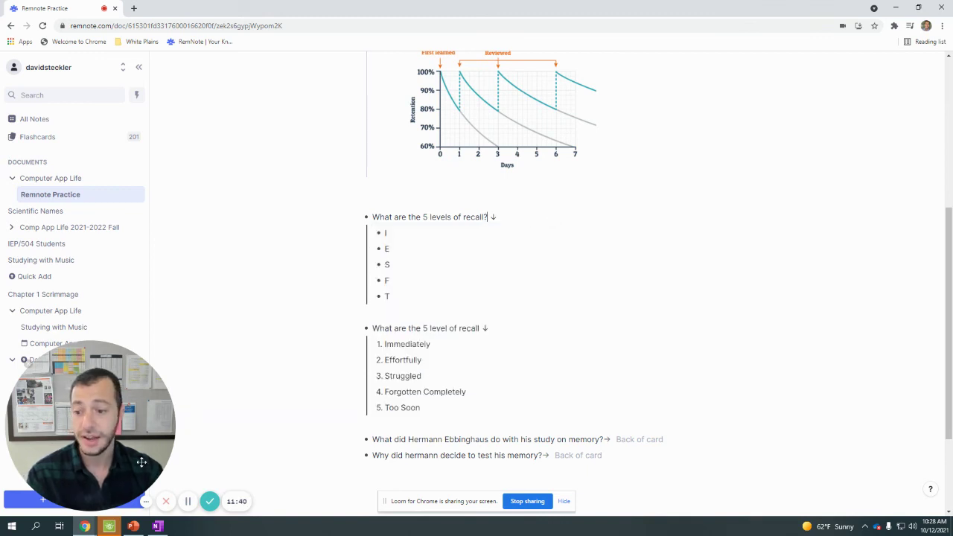
click(133, 527)
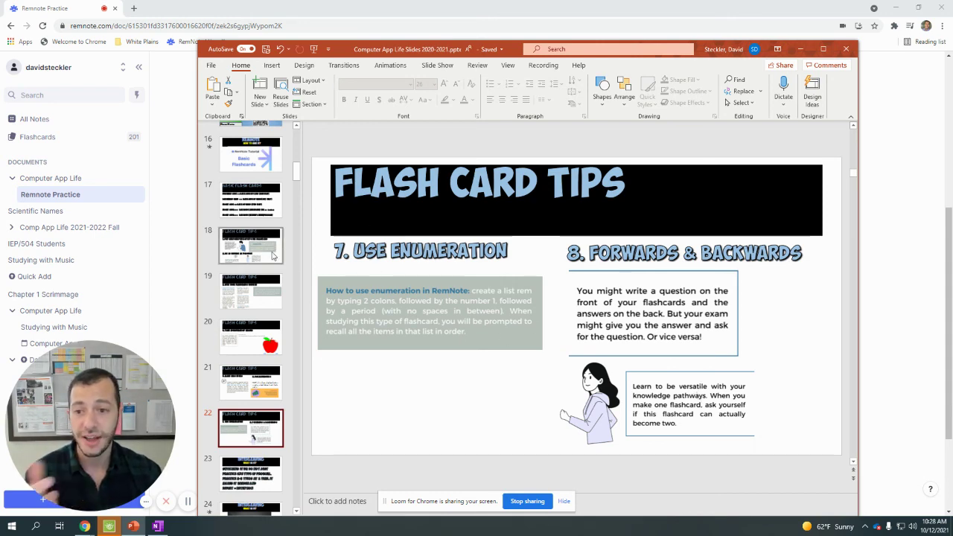
click(170, 247)
scroll(414, 301, up, 5)
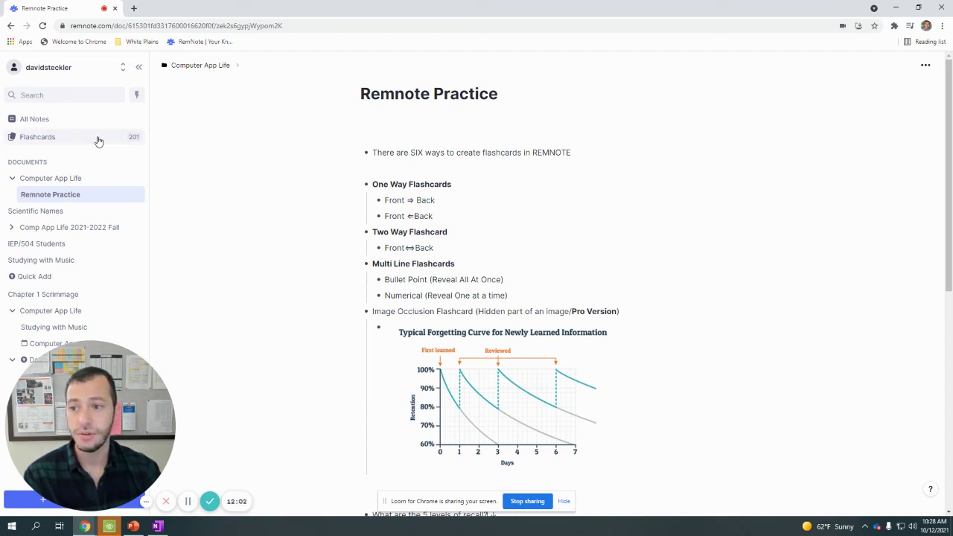
Step: Open the all-flashcards queue, reveal the skill acquisition answer, and rate it Too soon
click(56, 138)
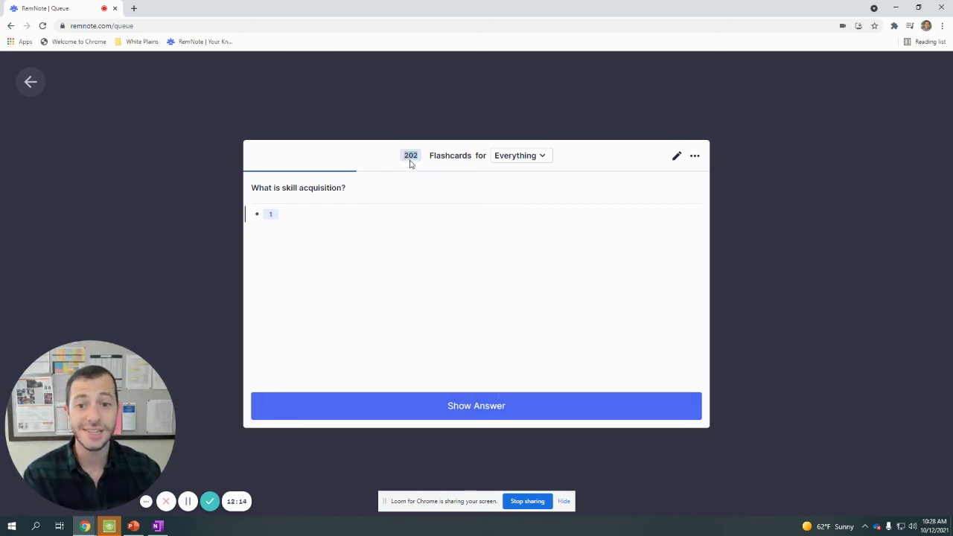
click(442, 404)
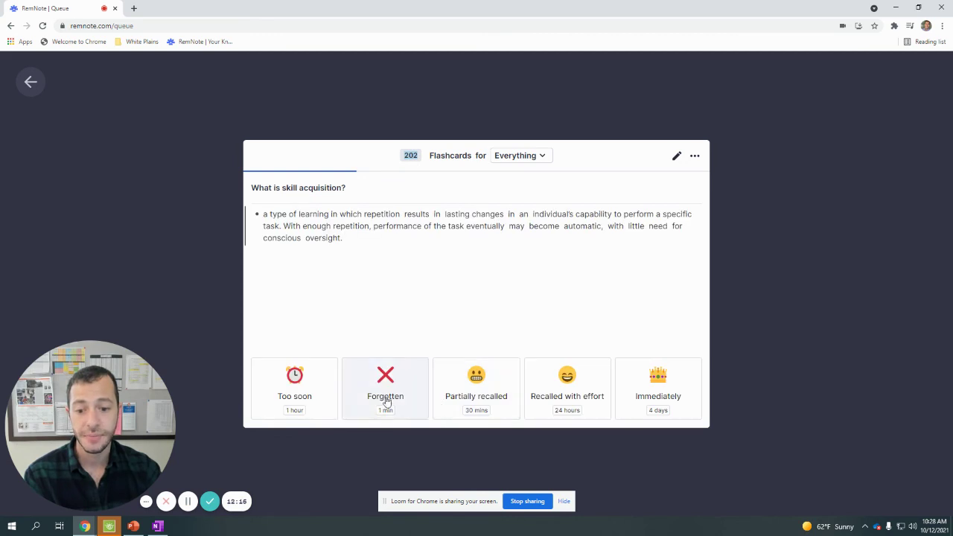
click(296, 396)
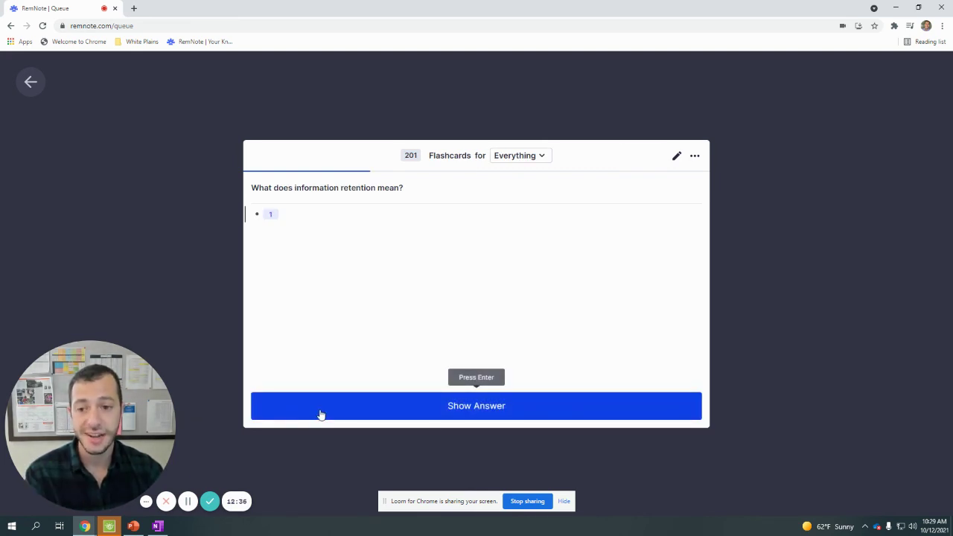
Step: Exit the flashcard queue back to the Remnote Practice document
click(30, 76)
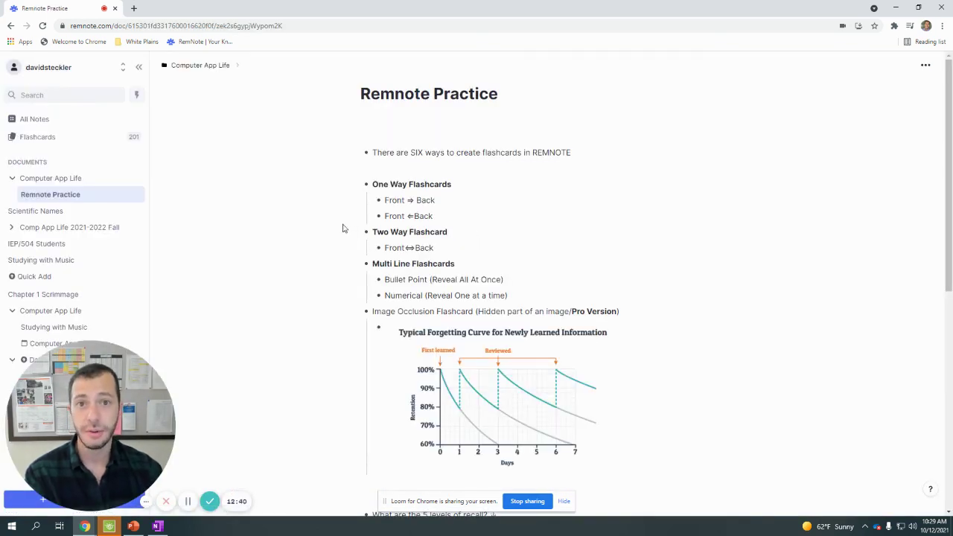